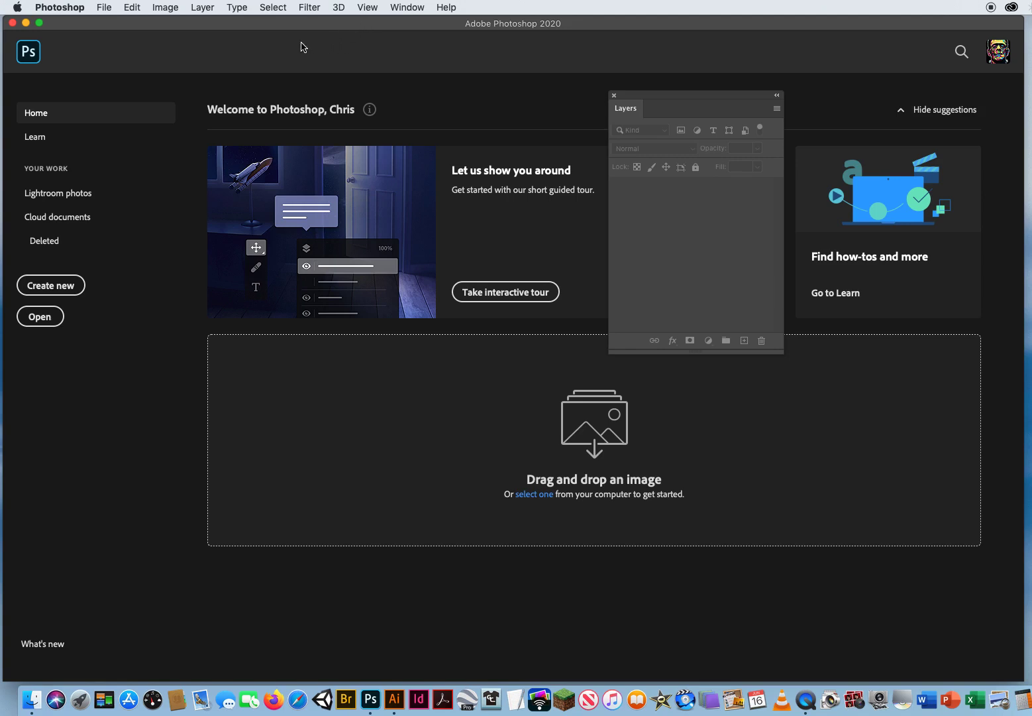
# Open 2 FiltersExercise.jpg from the 3 Filters Ex folder.
pyautogui.click(104, 7)
pyautogui.click(110, 37)
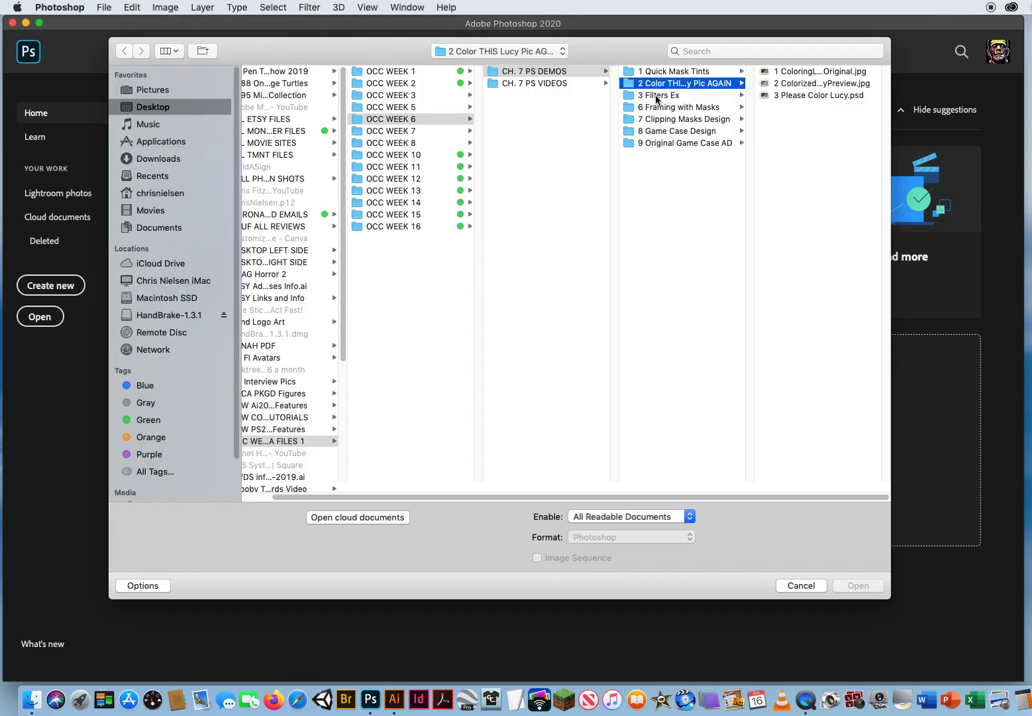
pyautogui.click(656, 96)
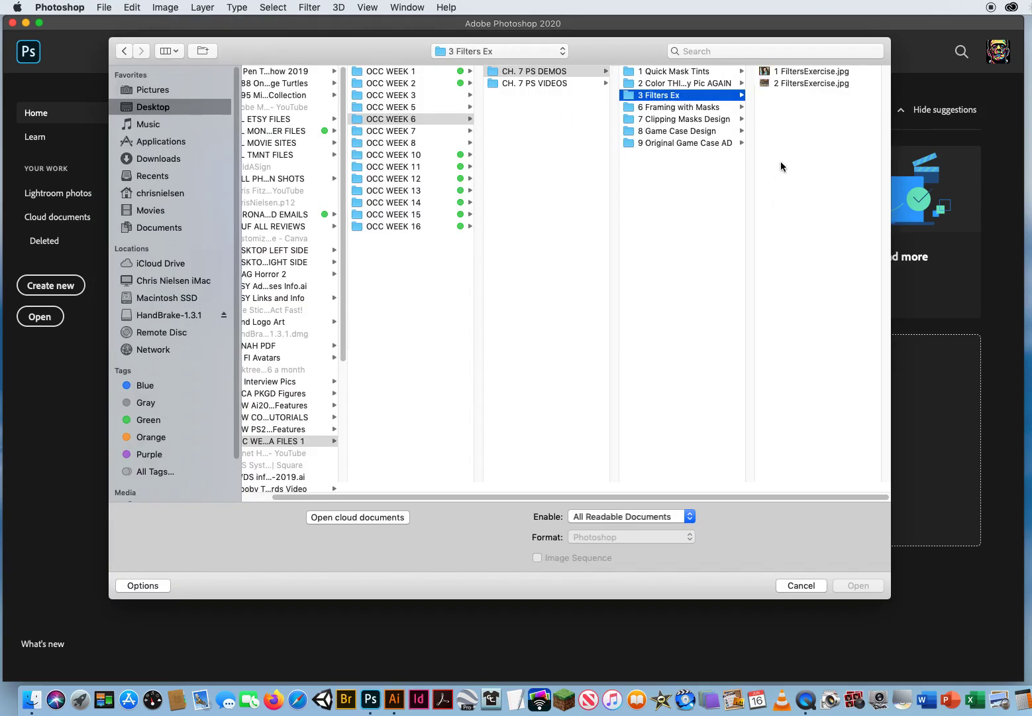
pyautogui.click(790, 74)
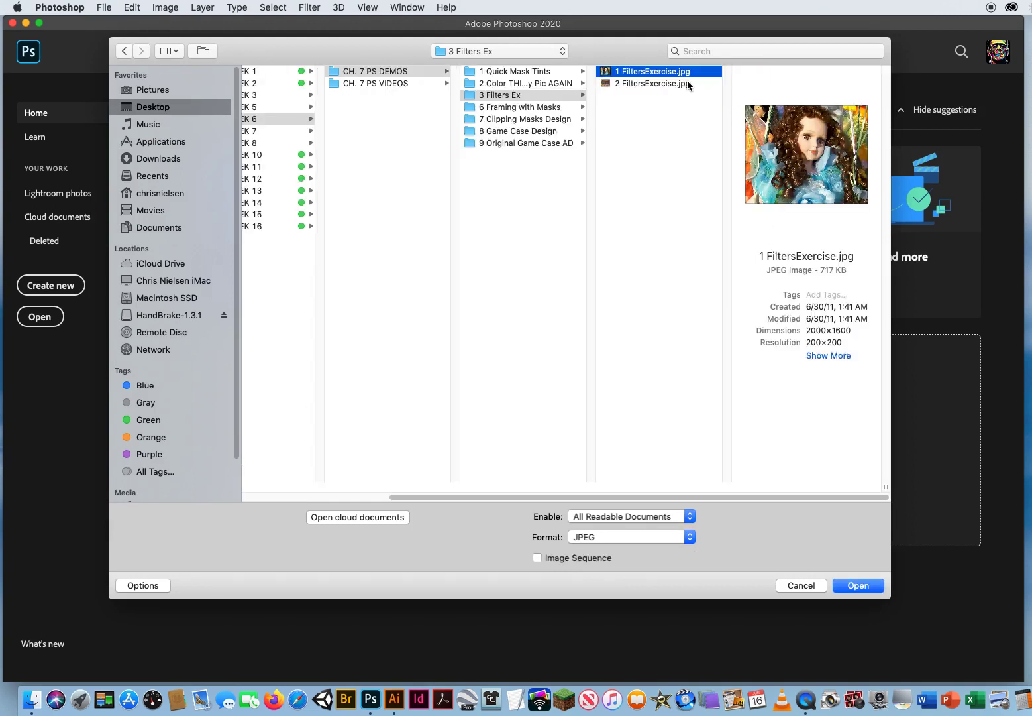
pyautogui.click(639, 85)
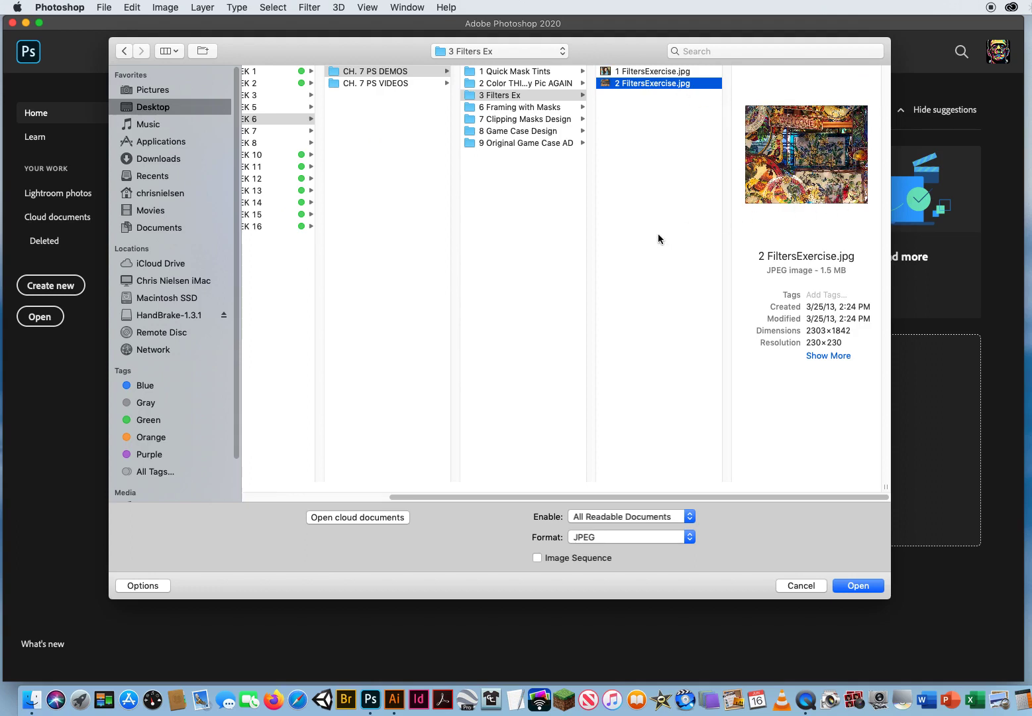
pyautogui.click(632, 72)
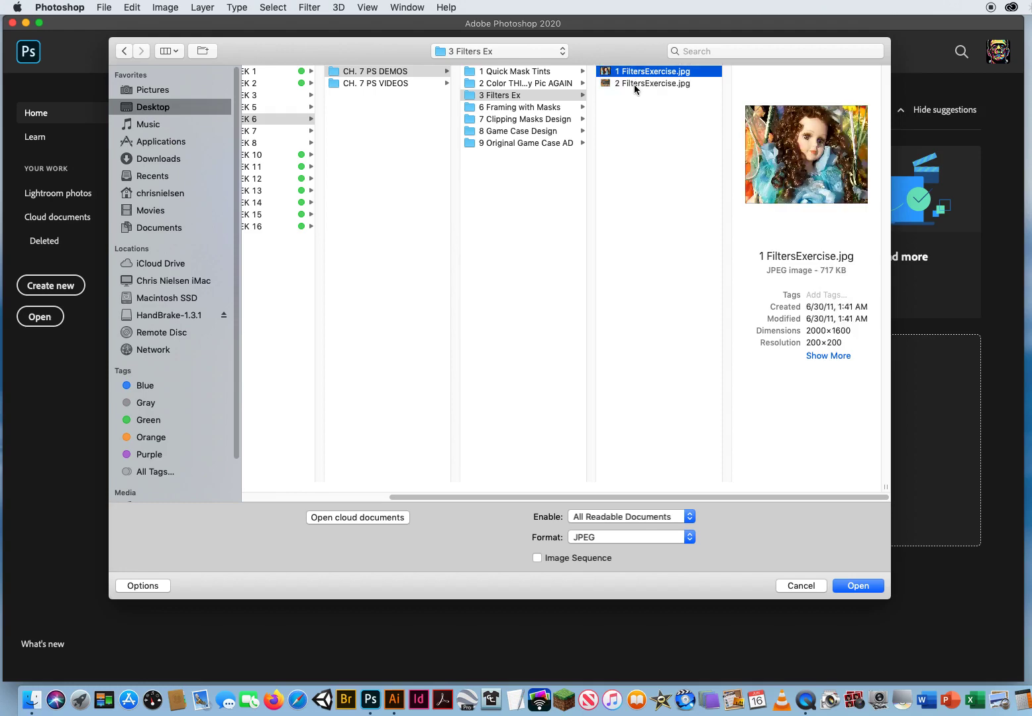
pyautogui.click(634, 83)
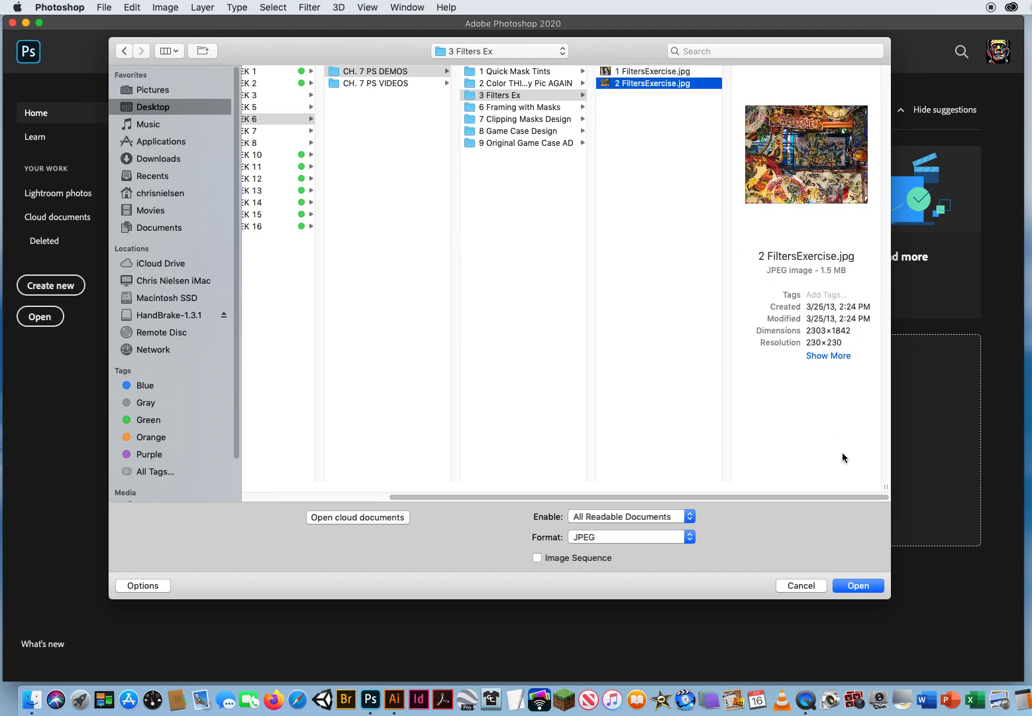
pyautogui.click(855, 587)
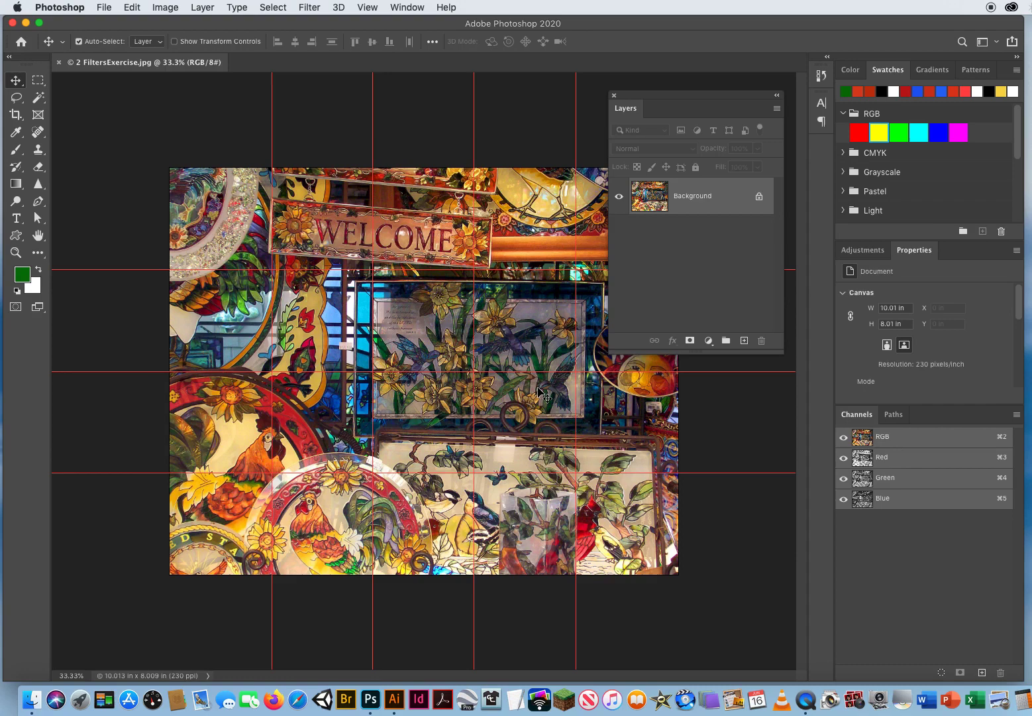
# Drag the floating Layers panel right so it no longer covers the photo.
pyautogui.moveTo(631, 97); pyautogui.dragTo(720, 103)
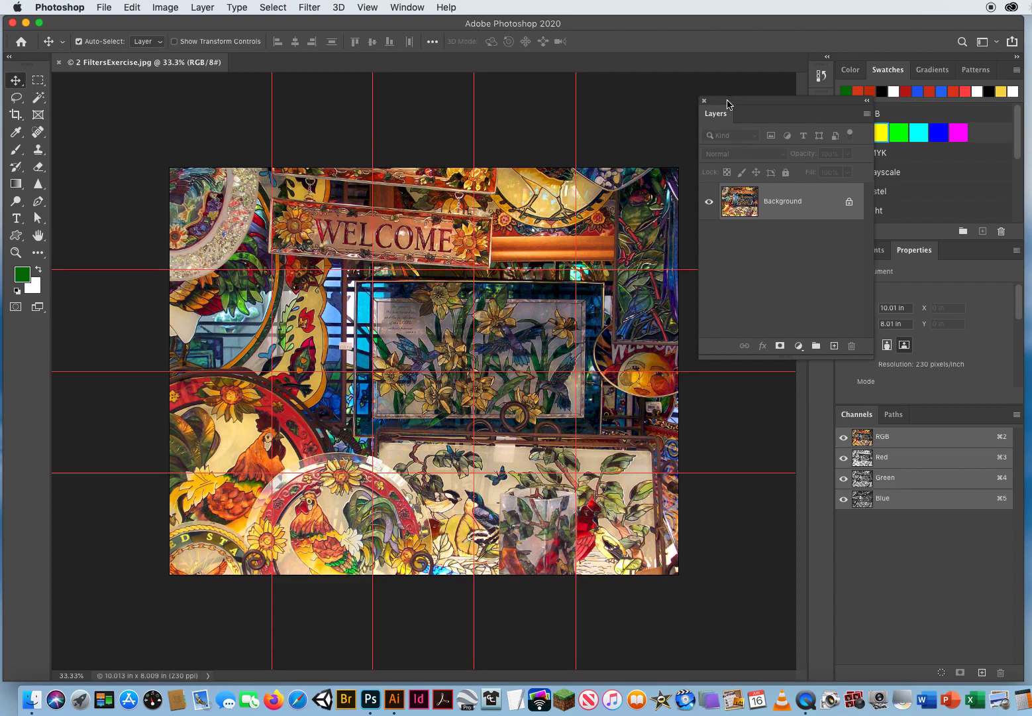
pyautogui.moveTo(721, 114); pyautogui.dragTo(733, 113)
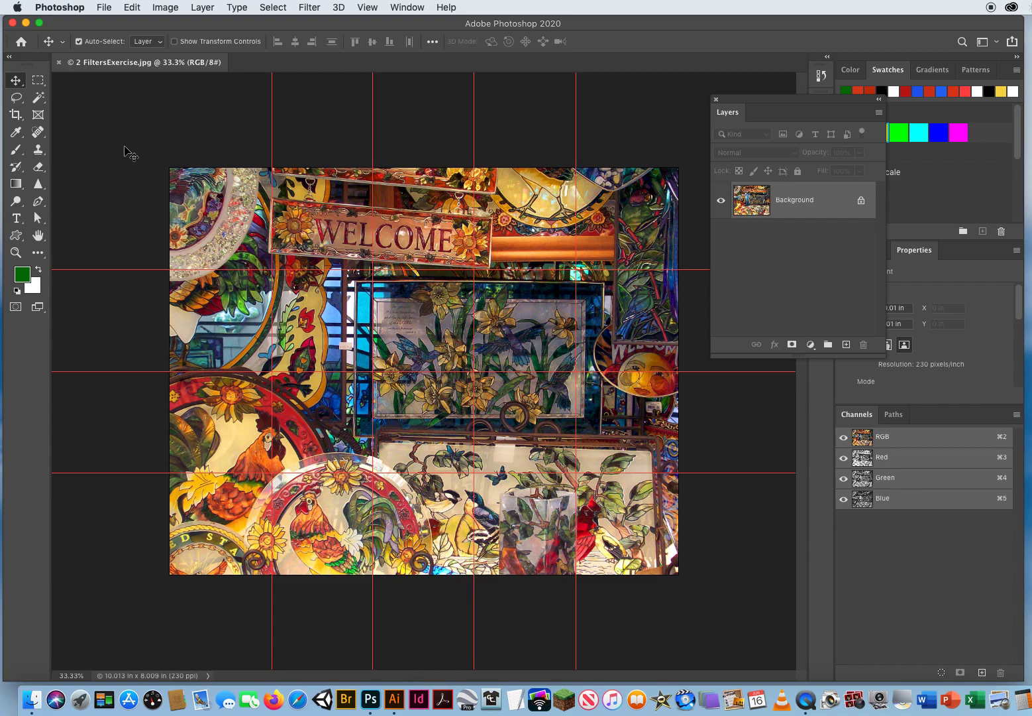
# Set the canvas guide colour to Green in Guides, Grid & Slices preferences.
pyautogui.click(59, 8)
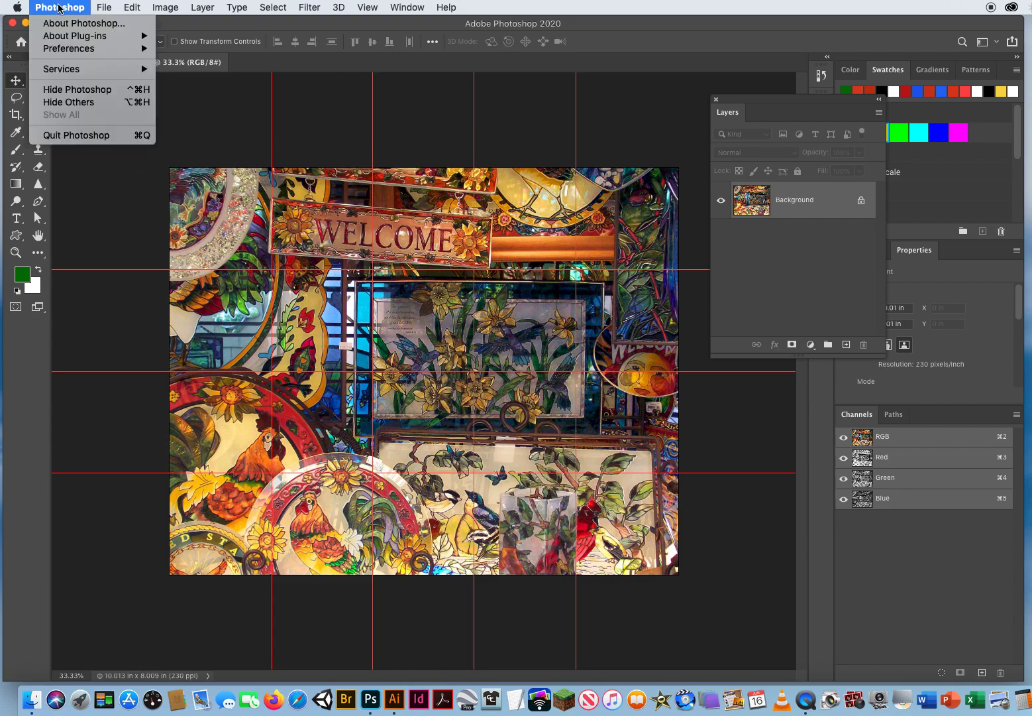
pyautogui.moveTo(69, 50)
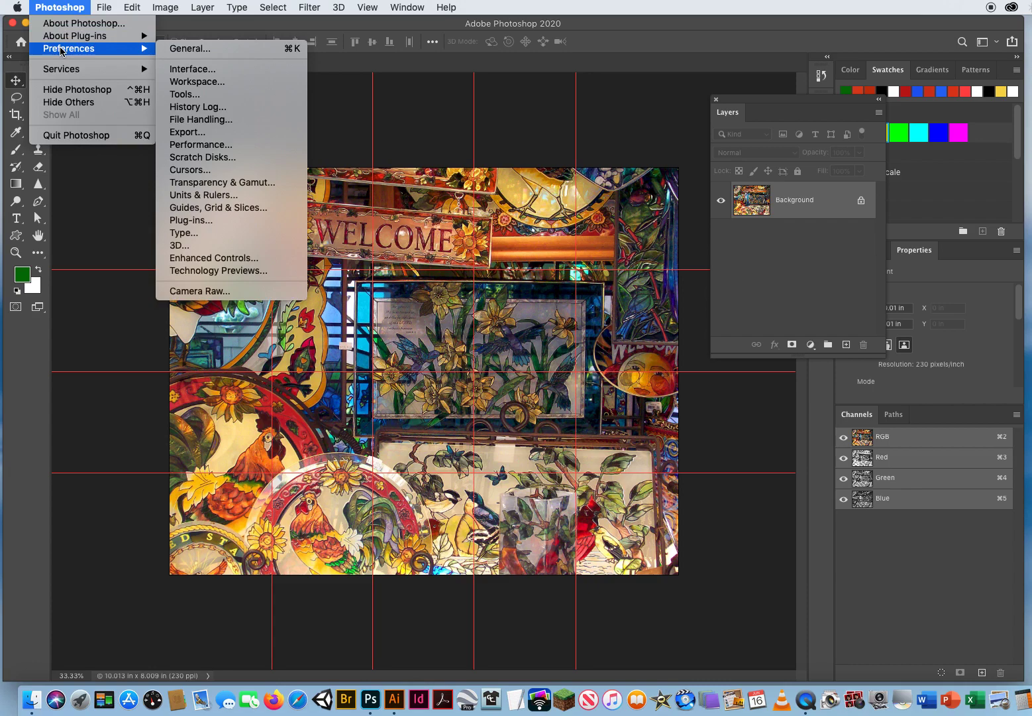
pyautogui.click(215, 207)
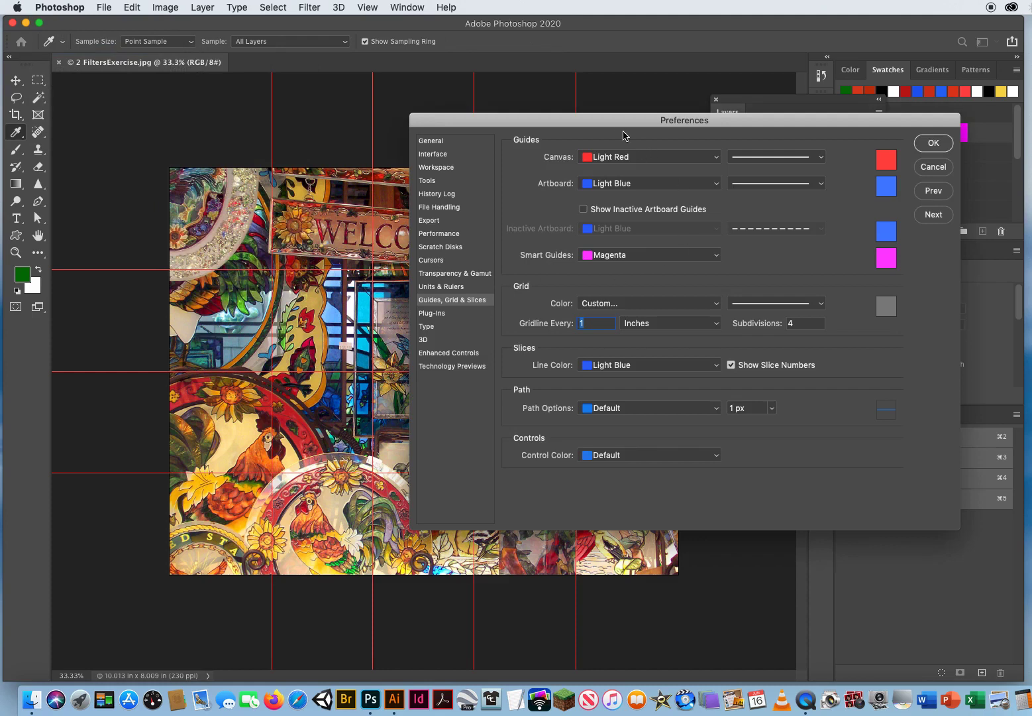
pyautogui.moveTo(610, 118); pyautogui.dragTo(527, 111)
pyautogui.click(550, 151)
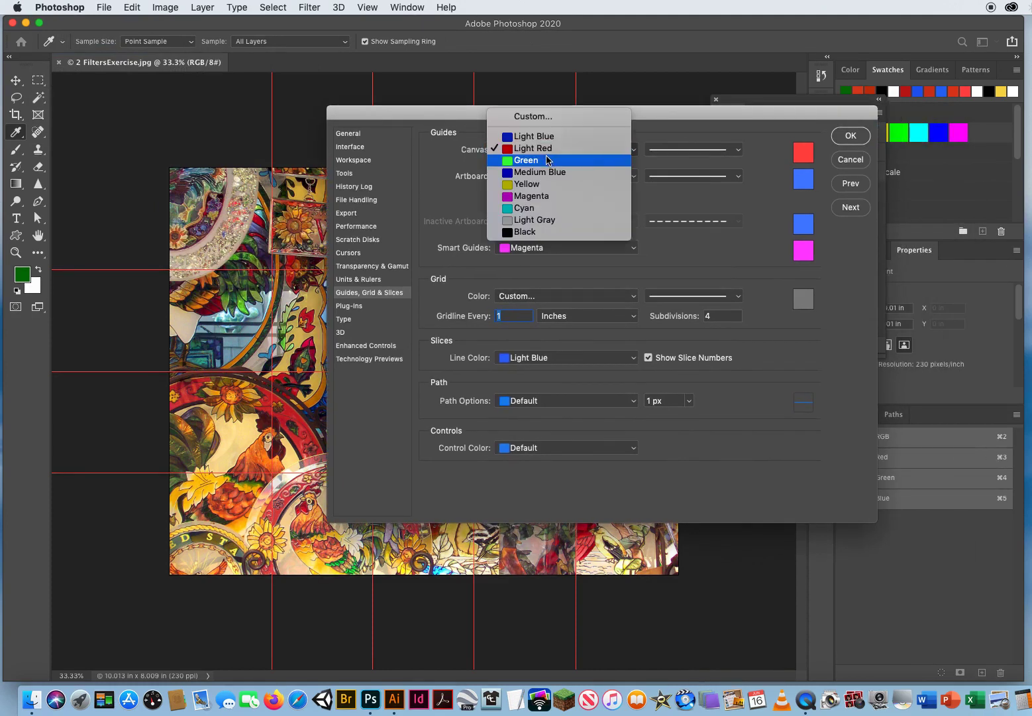
pyautogui.press('Escape')
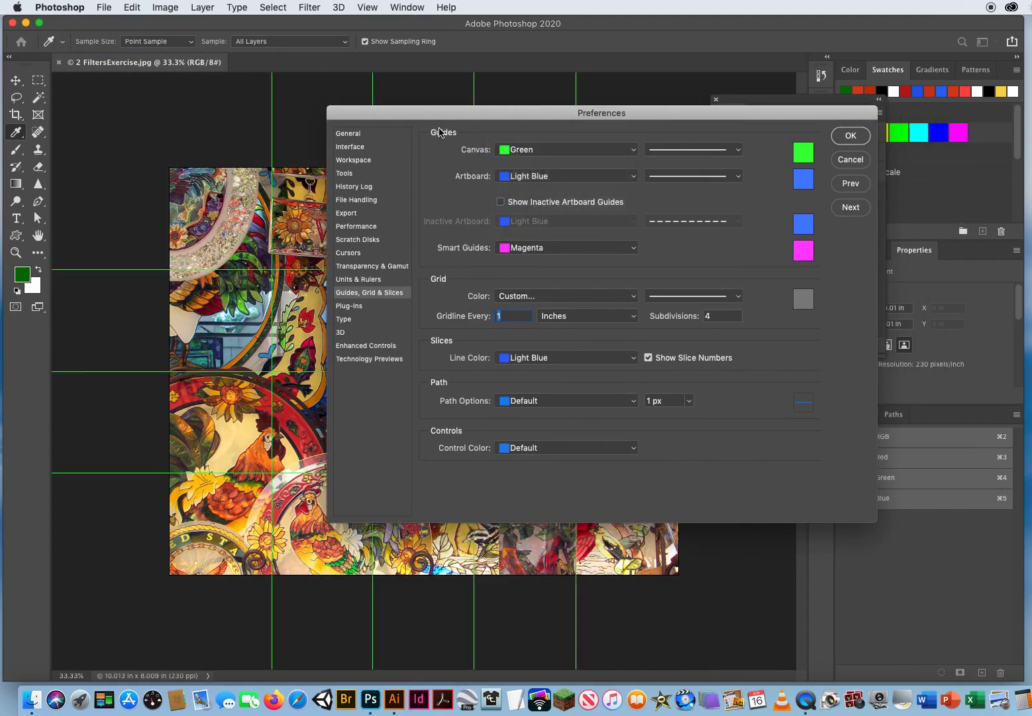
pyautogui.moveTo(434, 114); pyautogui.dragTo(472, 126)
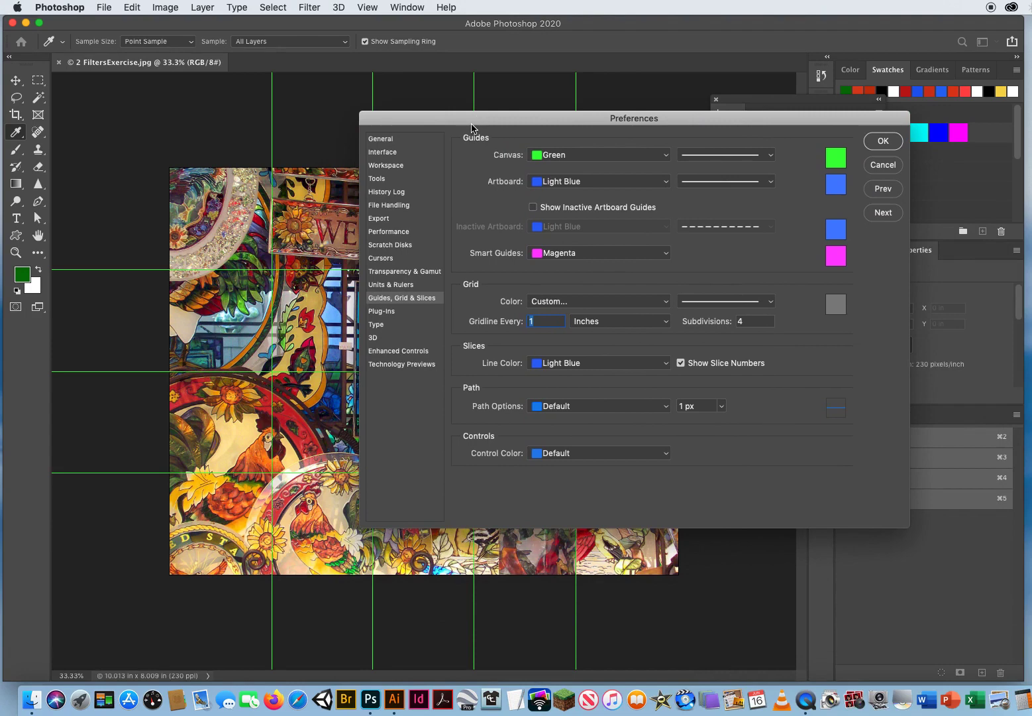
pyautogui.moveTo(464, 120); pyautogui.dragTo(419, 106)
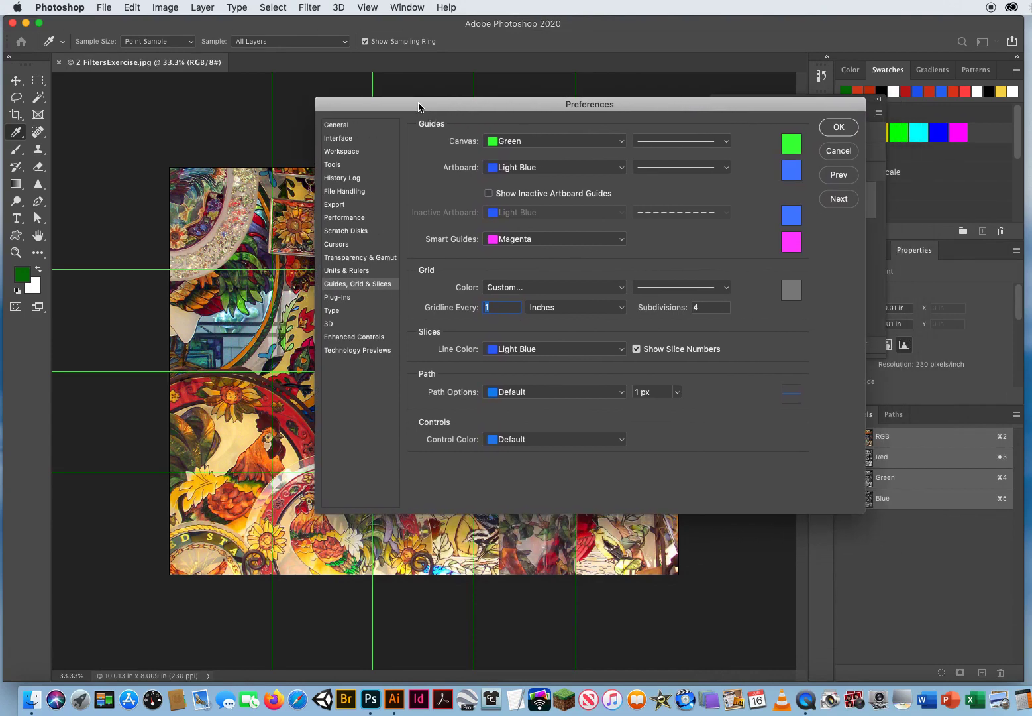
pyautogui.click(358, 300)
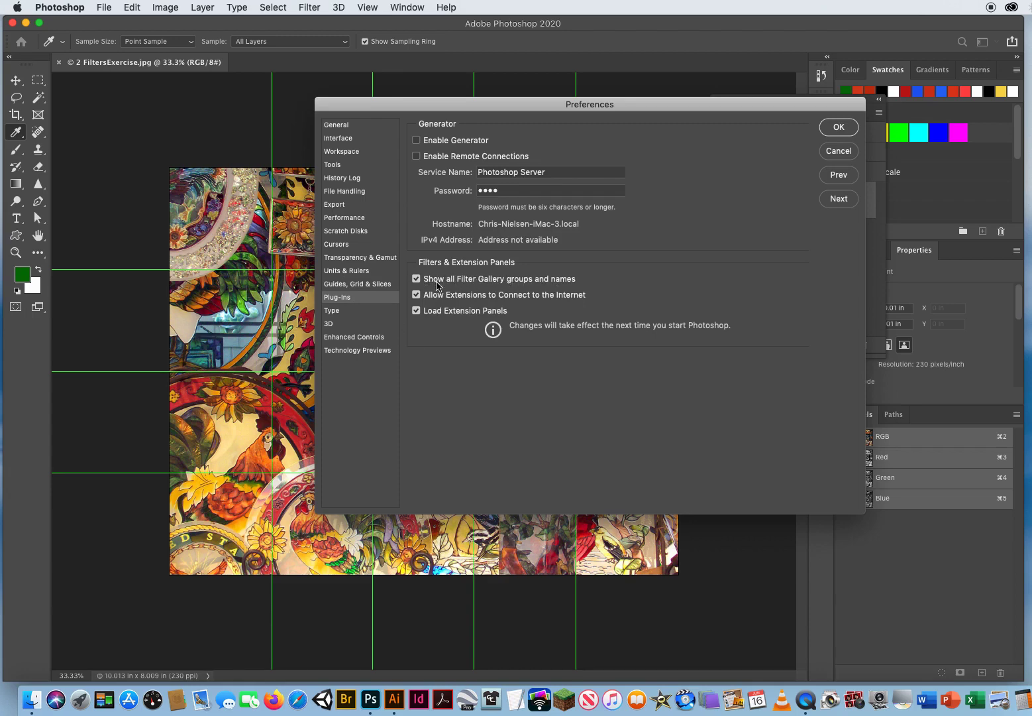
pyautogui.click(838, 126)
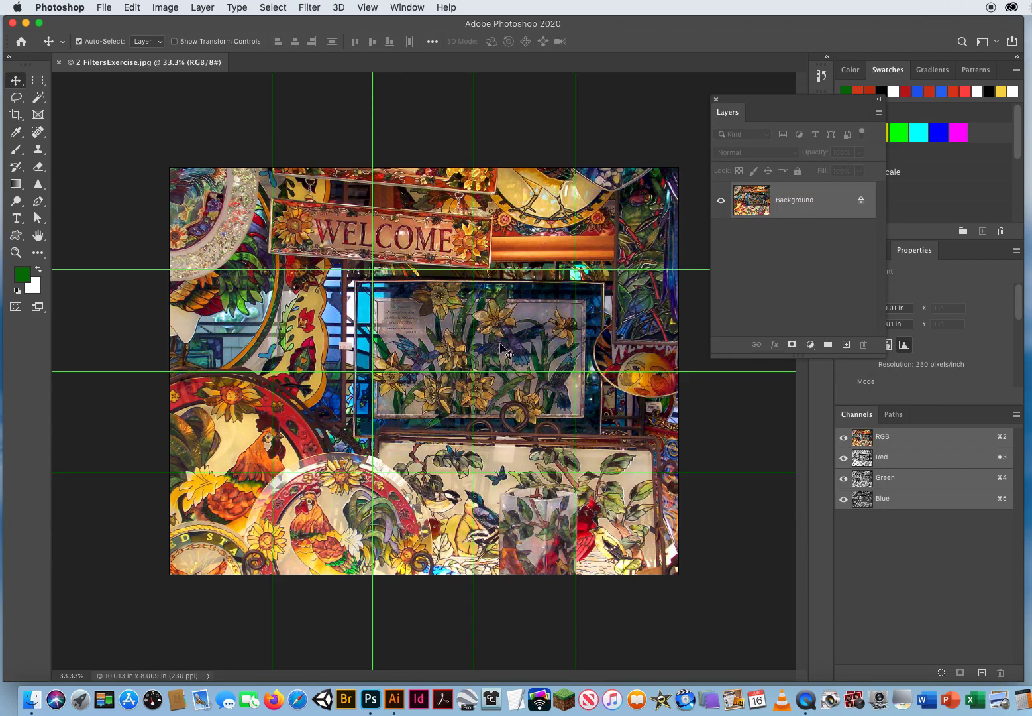
pyautogui.click(15, 253)
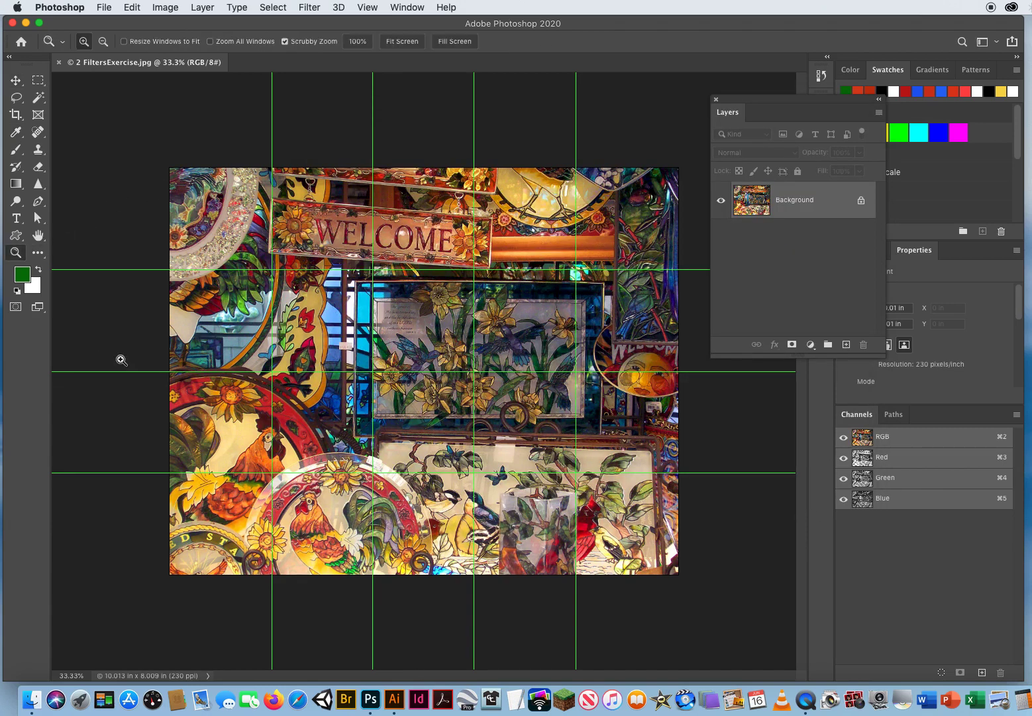
pyautogui.moveTo(216, 228); pyautogui.dragTo(278, 228)
pyautogui.moveTo(244, 151); pyautogui.dragTo(328, 264)
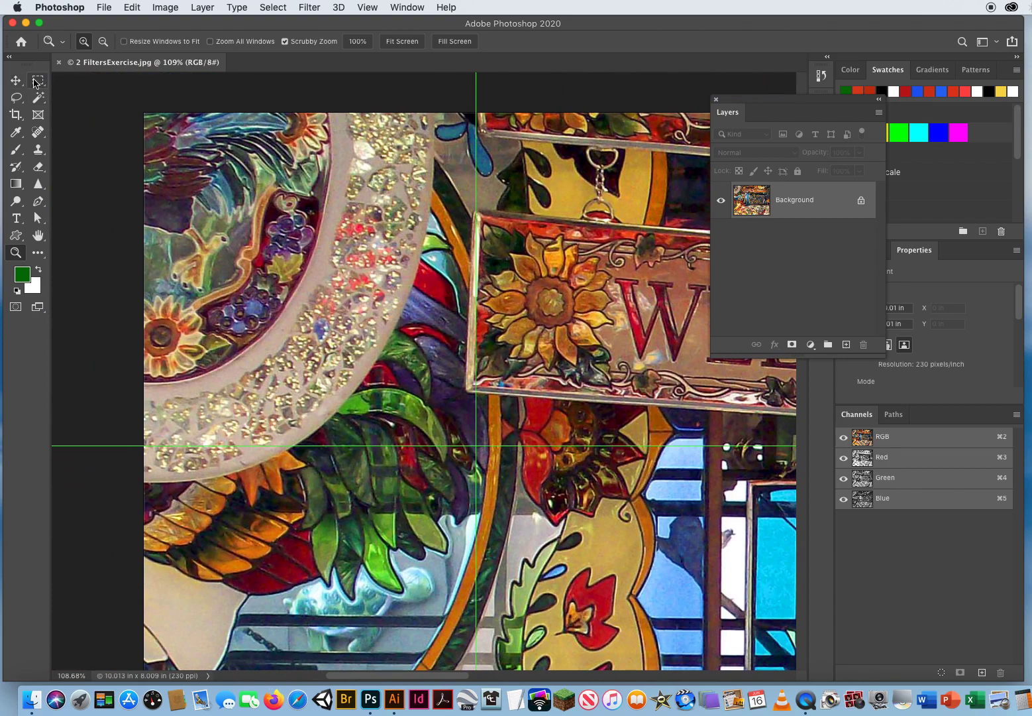
pyautogui.click(38, 80)
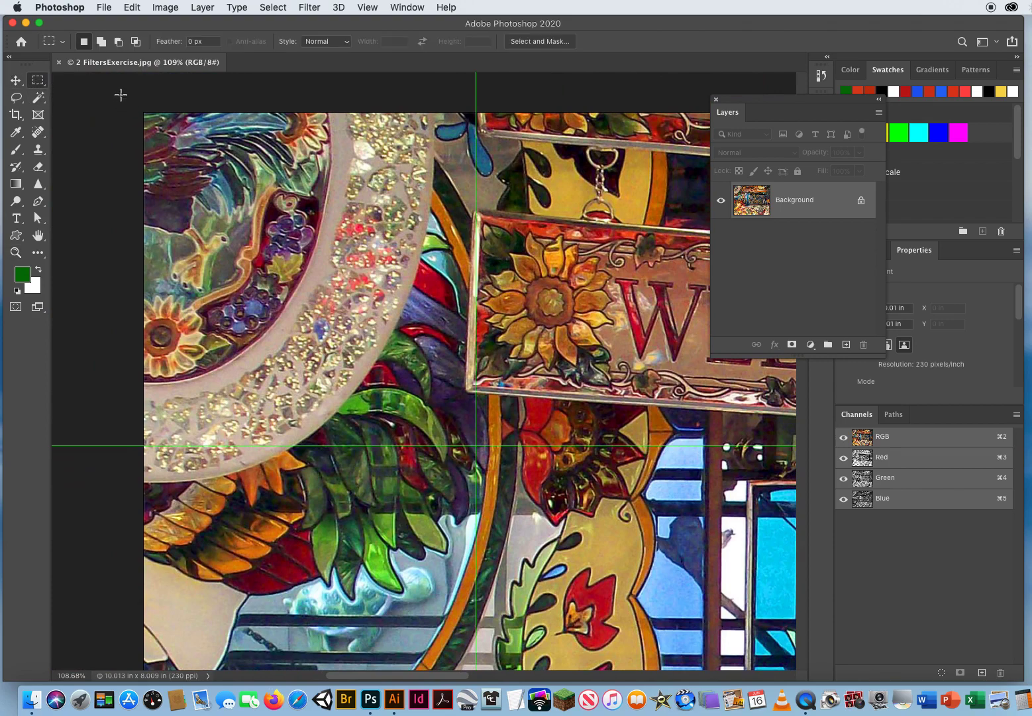
pyautogui.moveTo(120, 97); pyautogui.dragTo(489, 461)
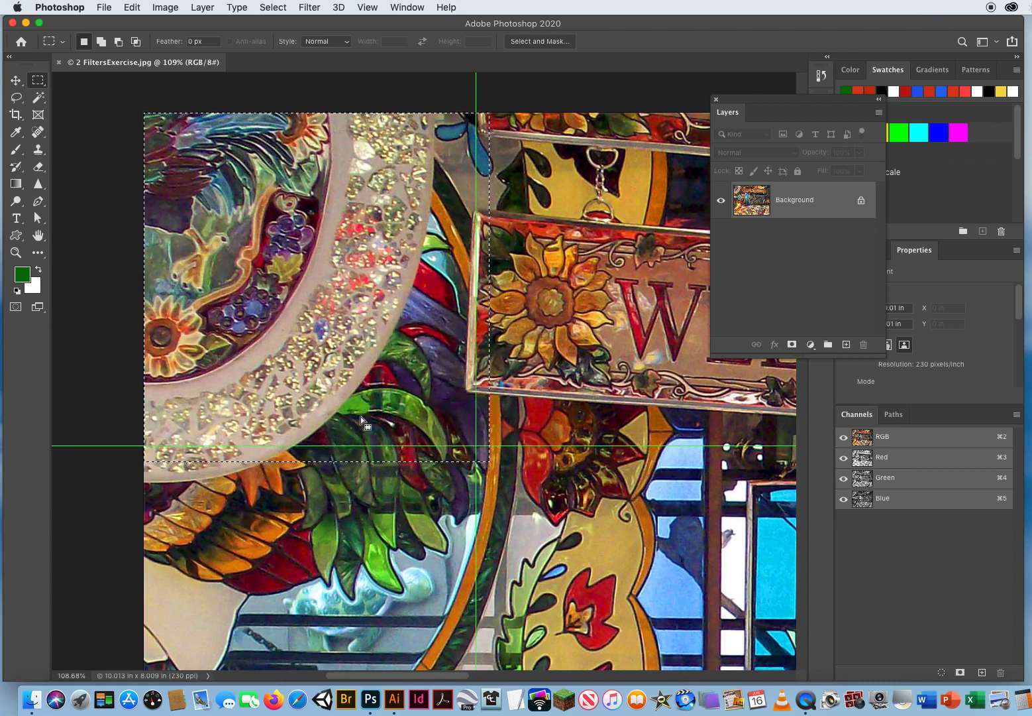
pyautogui.press('z')
pyautogui.moveTo(479, 446); pyautogui.dragTo(391, 414)
pyautogui.press('m')
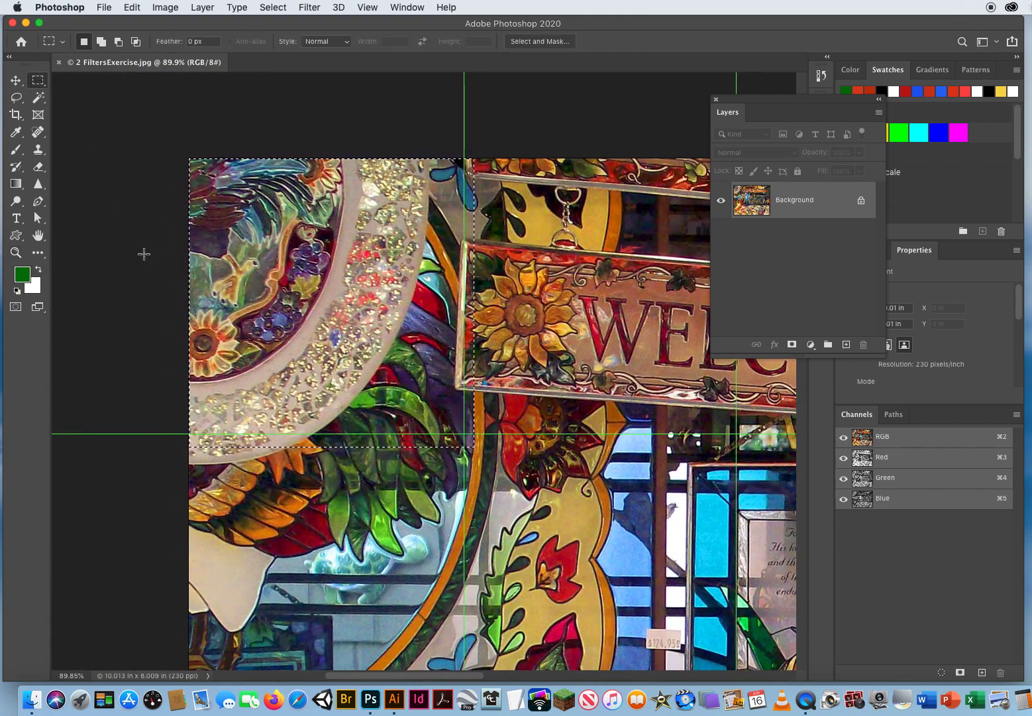
pyautogui.click(143, 253)
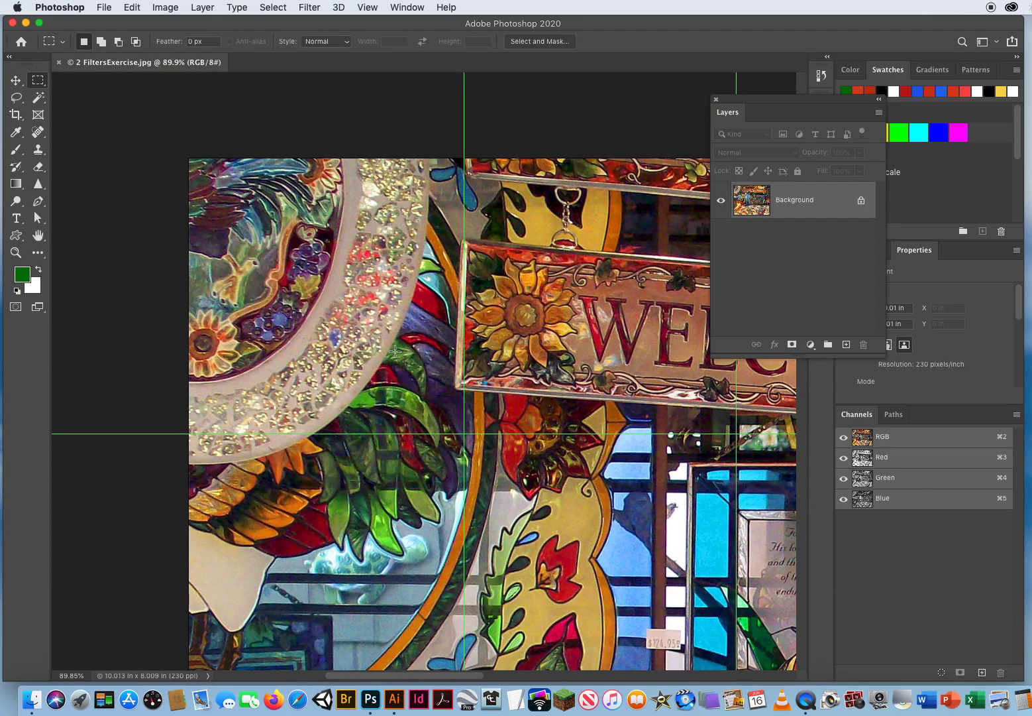
# Turn on Snap To Guides and marquee-select the top-left grid square.
pyautogui.click(367, 8)
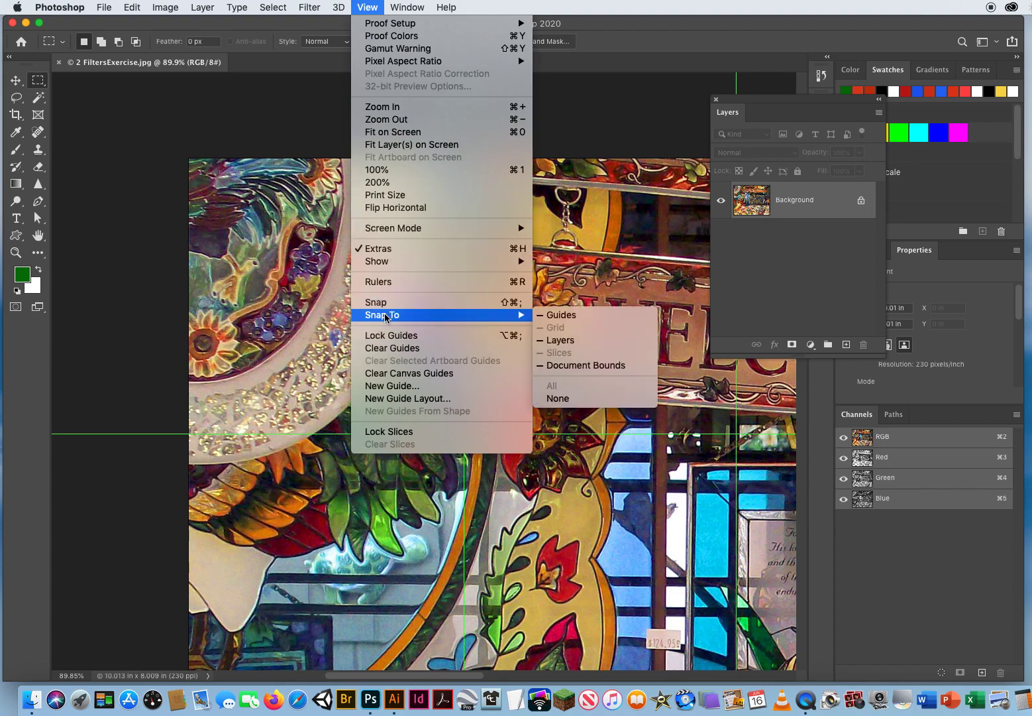
pyautogui.click(554, 315)
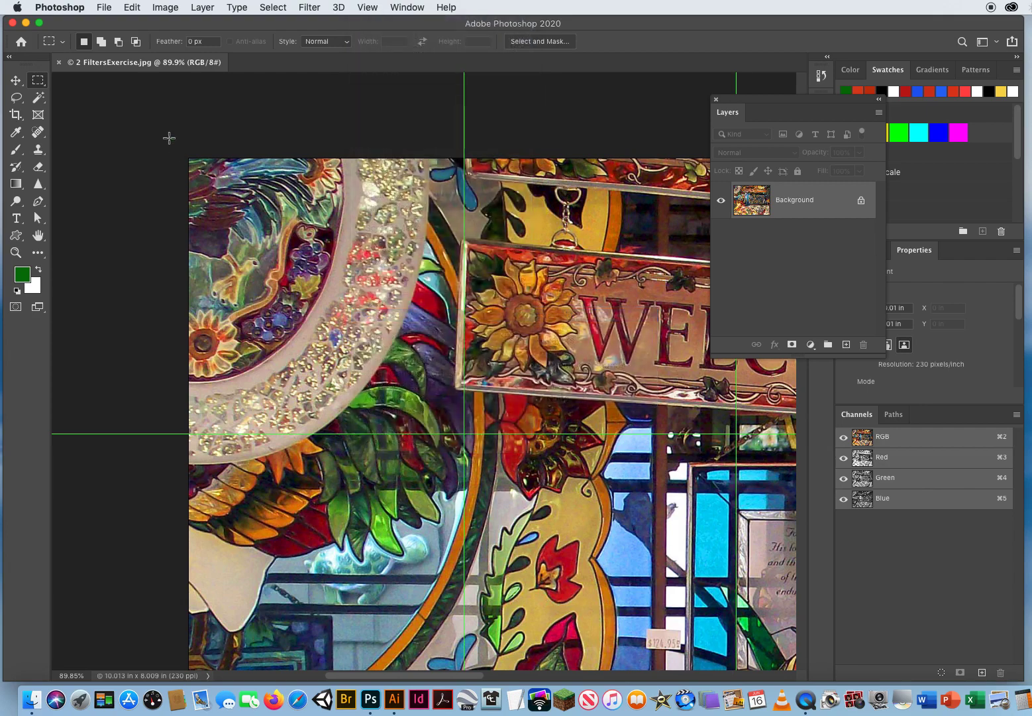
pyautogui.moveTo(189, 159); pyautogui.dragTo(195, 164)
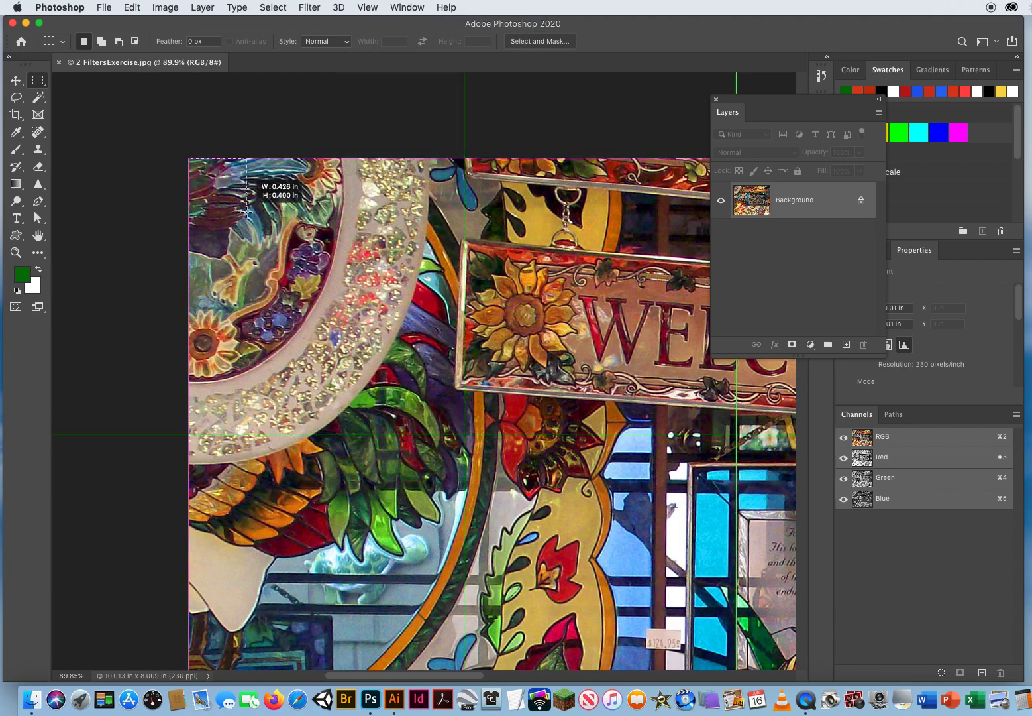
pyautogui.moveTo(246, 212); pyautogui.dragTo(461, 434)
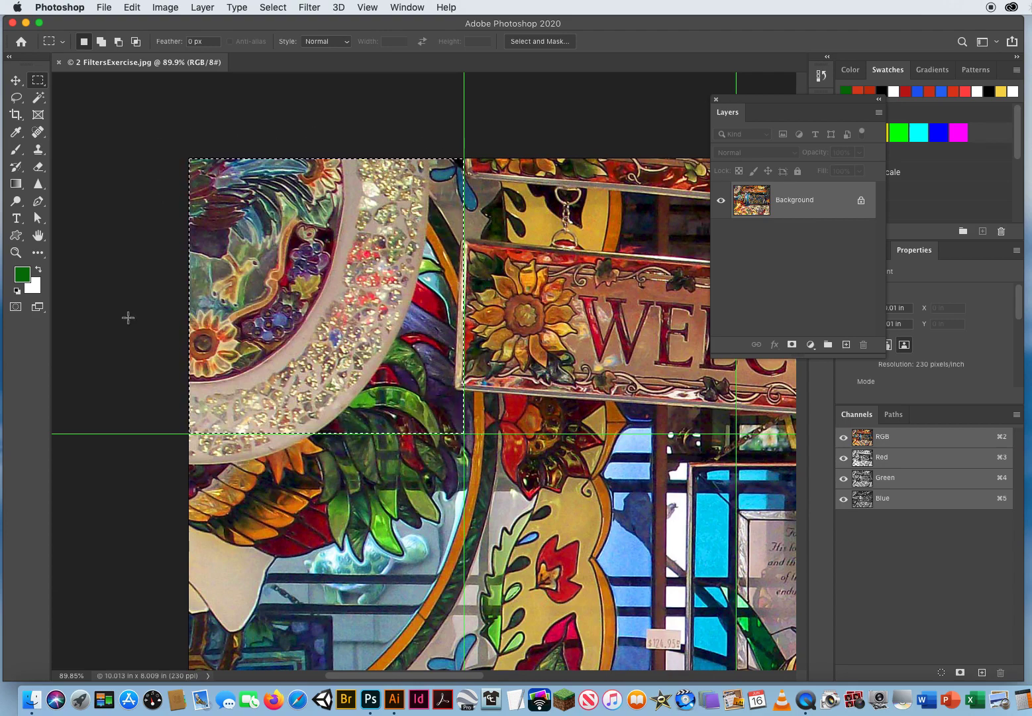
# Zoom out to see the whole photo.
pyautogui.press('z')
pyautogui.moveTo(449, 401); pyautogui.dragTo(422, 381)
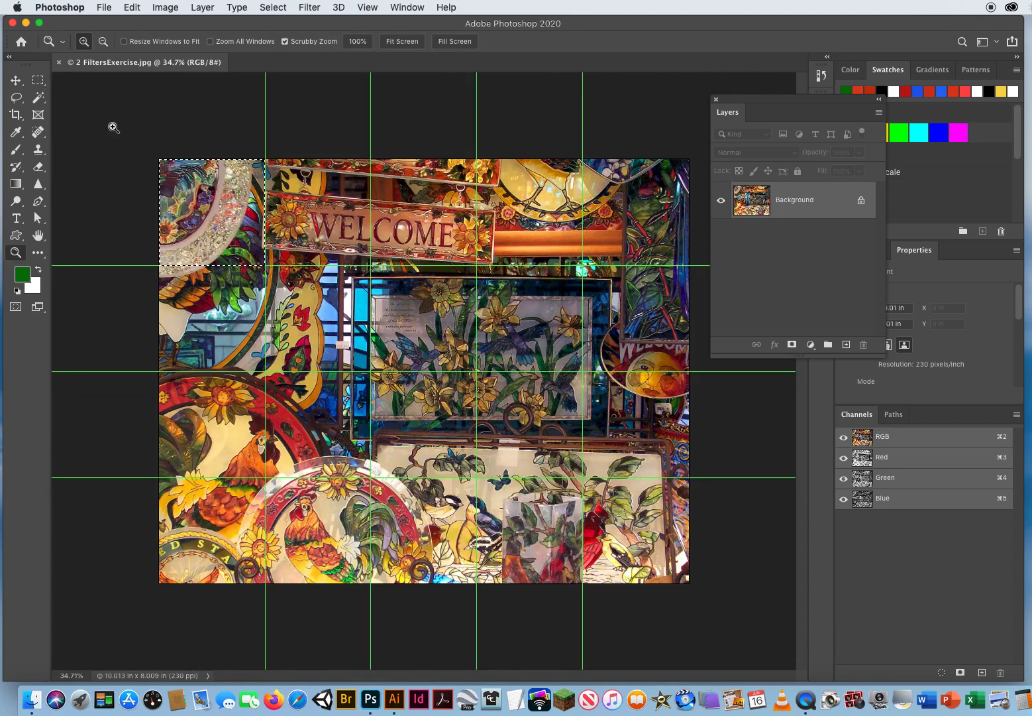
pyautogui.click(17, 80)
# Reselect the top-left grid square, snapped to the guides.
pyautogui.click(38, 80)
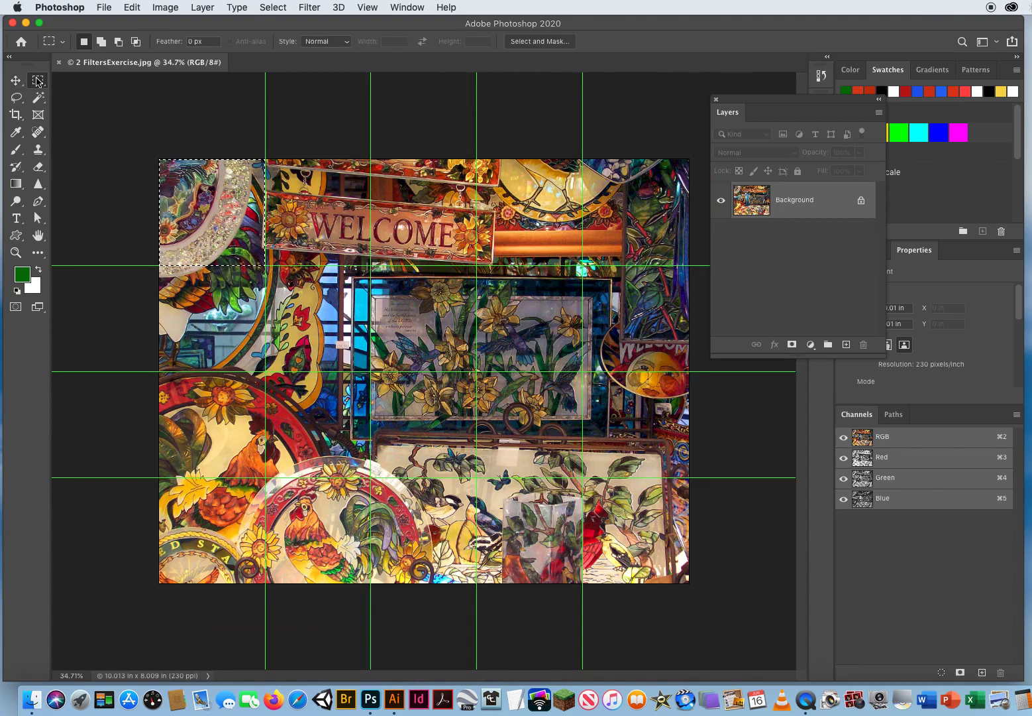
pyautogui.click(92, 235)
pyautogui.moveTo(158, 157); pyautogui.dragTo(265, 266)
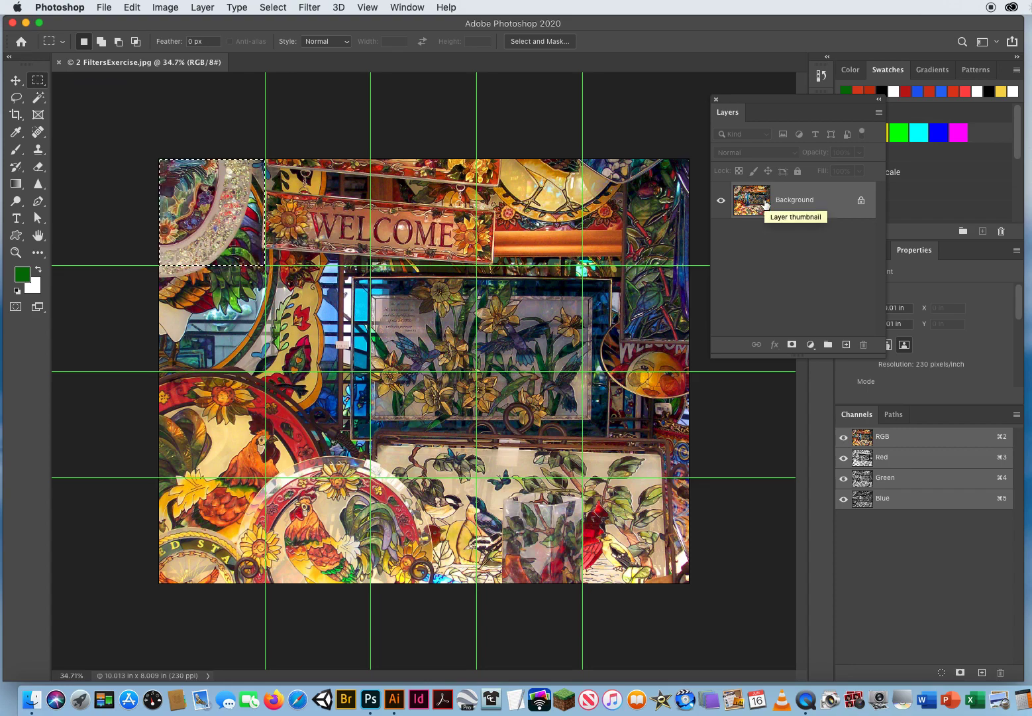
# Open Filter > Artistic > Plastic Wrap in the Filter Gallery.
pyautogui.click(312, 8)
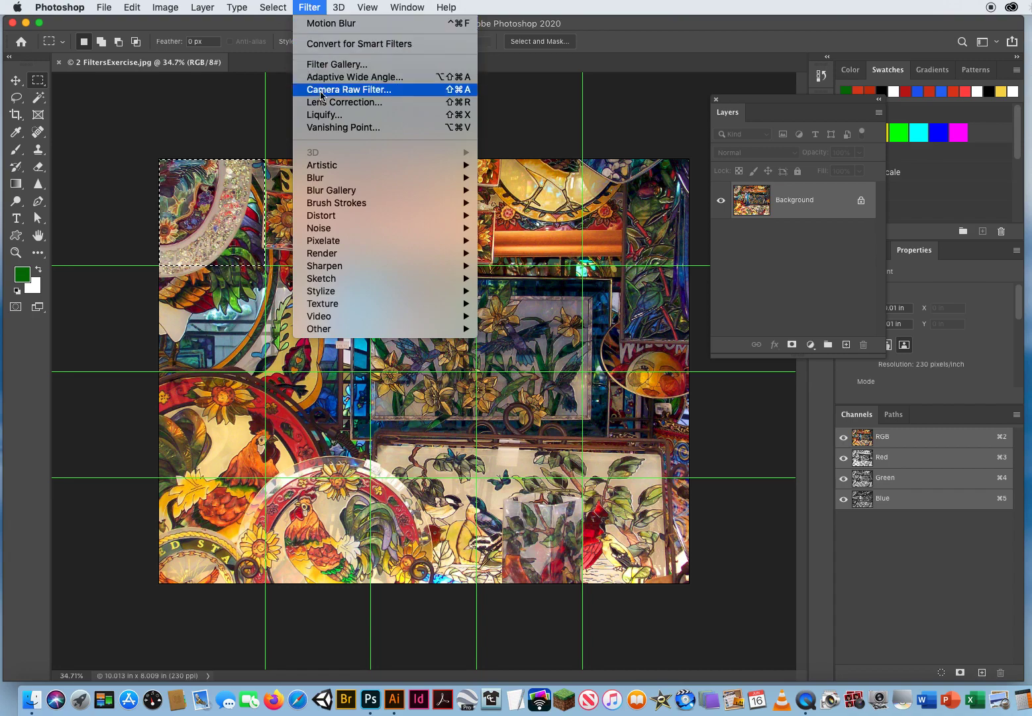
pyautogui.moveTo(330, 167)
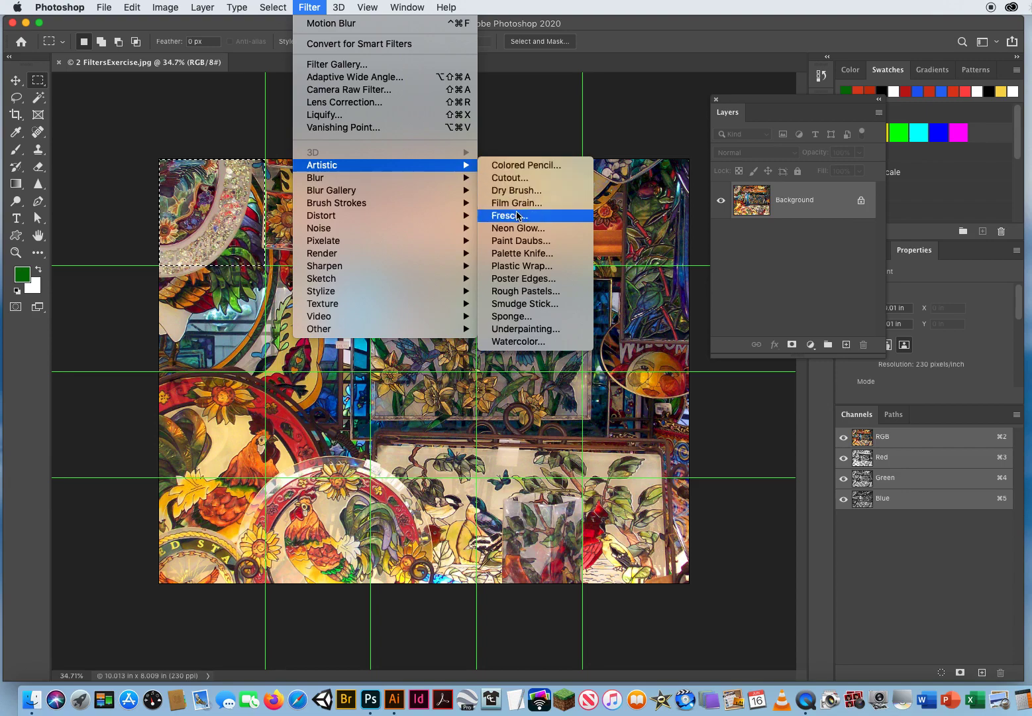
pyautogui.click(515, 267)
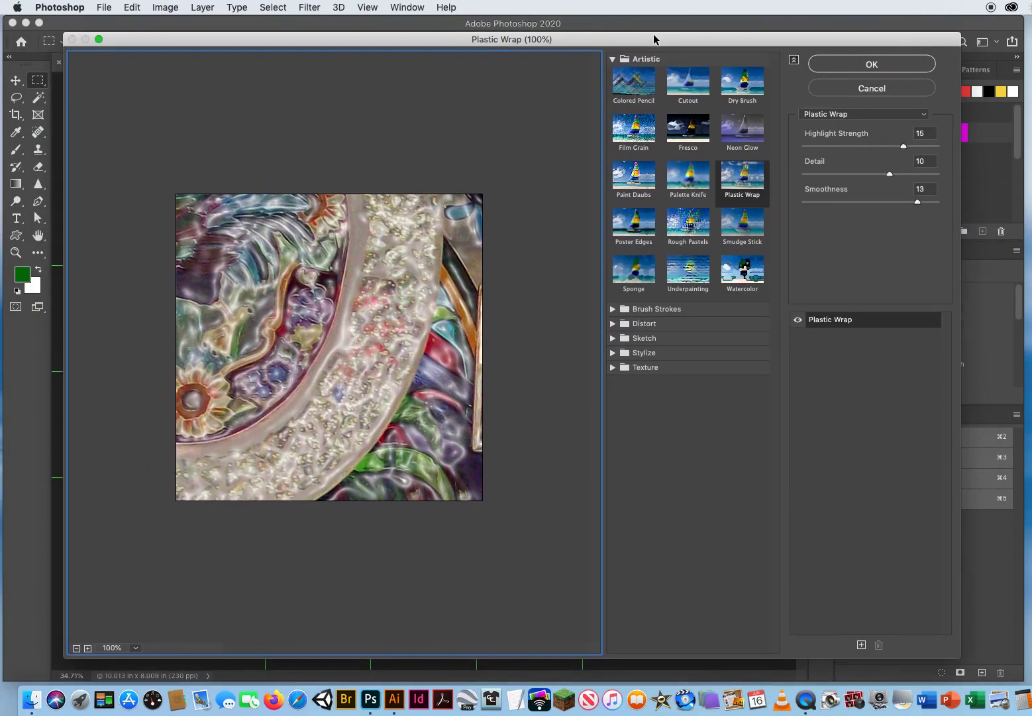
# Apply Plastic Wrap with Highlight Strength 19, Detail 11, Smoothness 9, then deselect.
pyautogui.moveTo(653, 33); pyautogui.dragTo(653, 32)
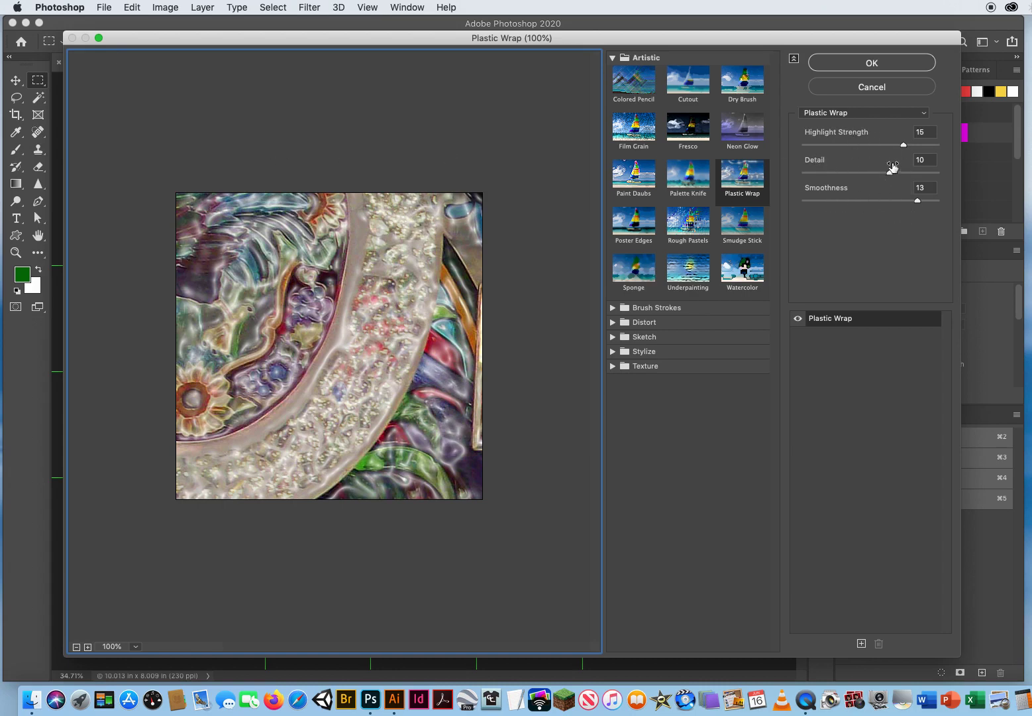
pyautogui.moveTo(903, 144); pyautogui.dragTo(881, 200)
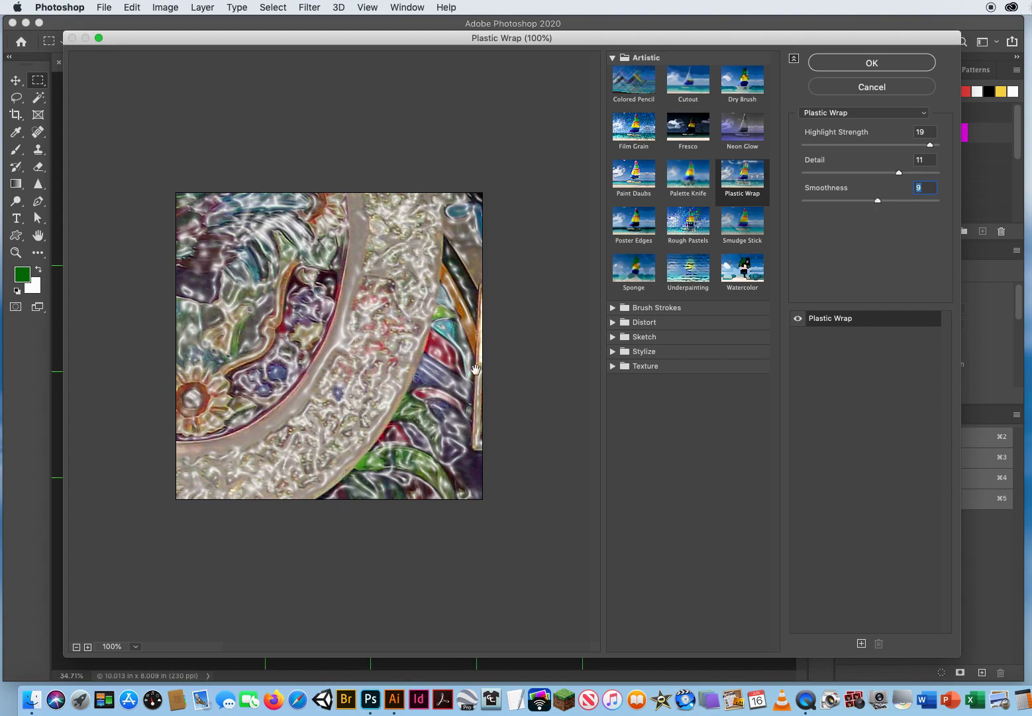
pyautogui.click(860, 65)
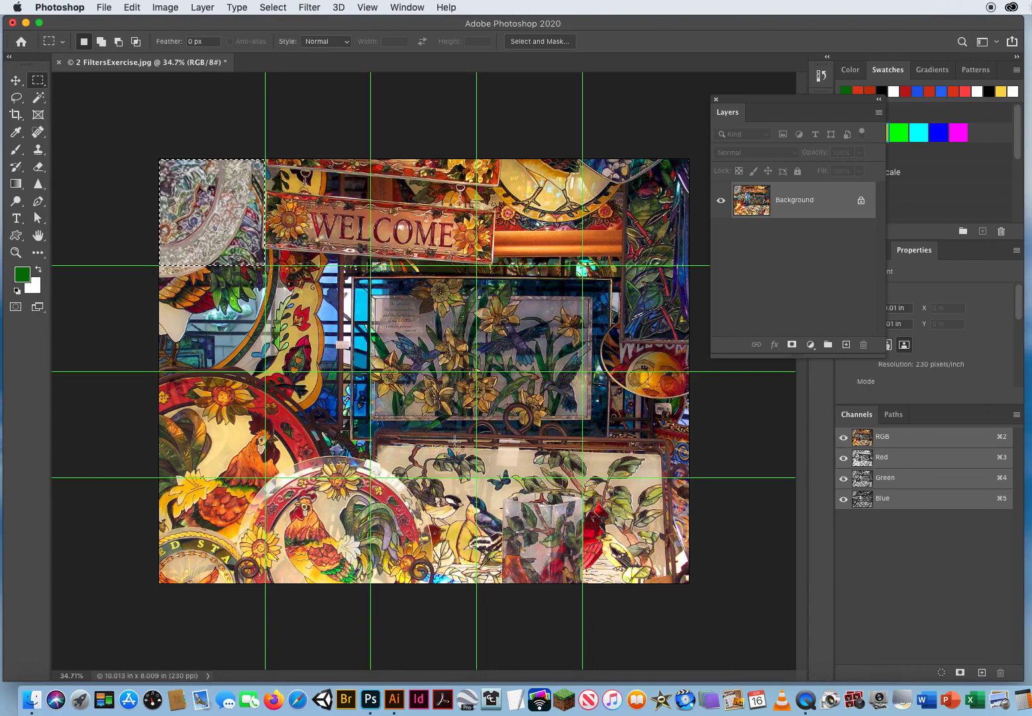
pyautogui.press('super+d')
# Start a centred black Arial Bold 24 pt text layer in the top-left square.
pyautogui.press('d')
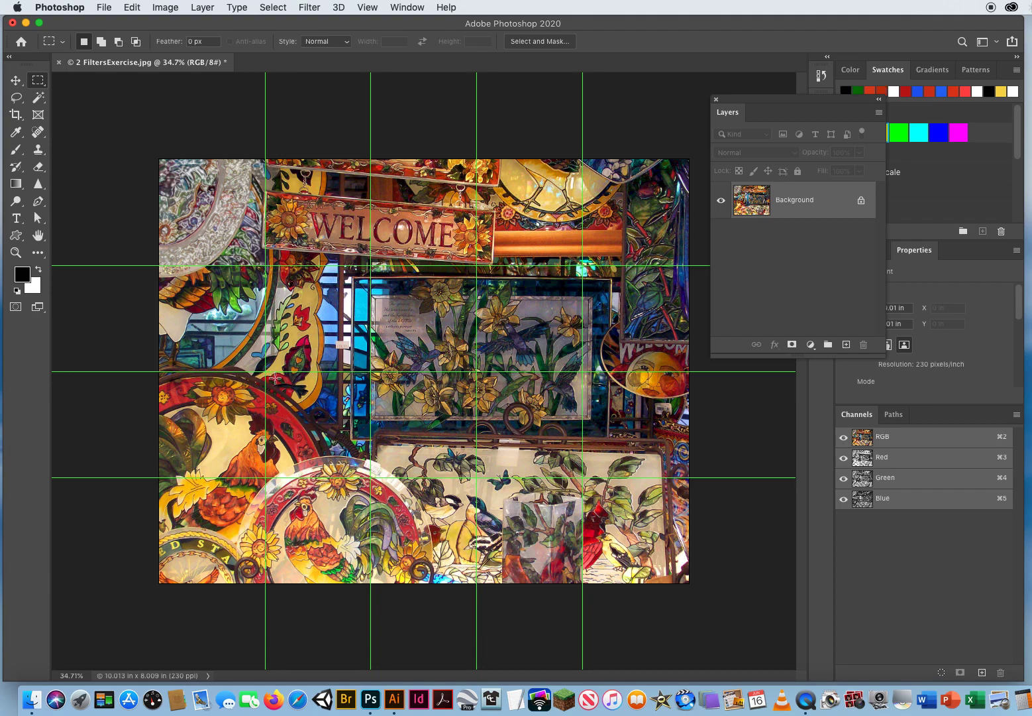
pyautogui.click(17, 219)
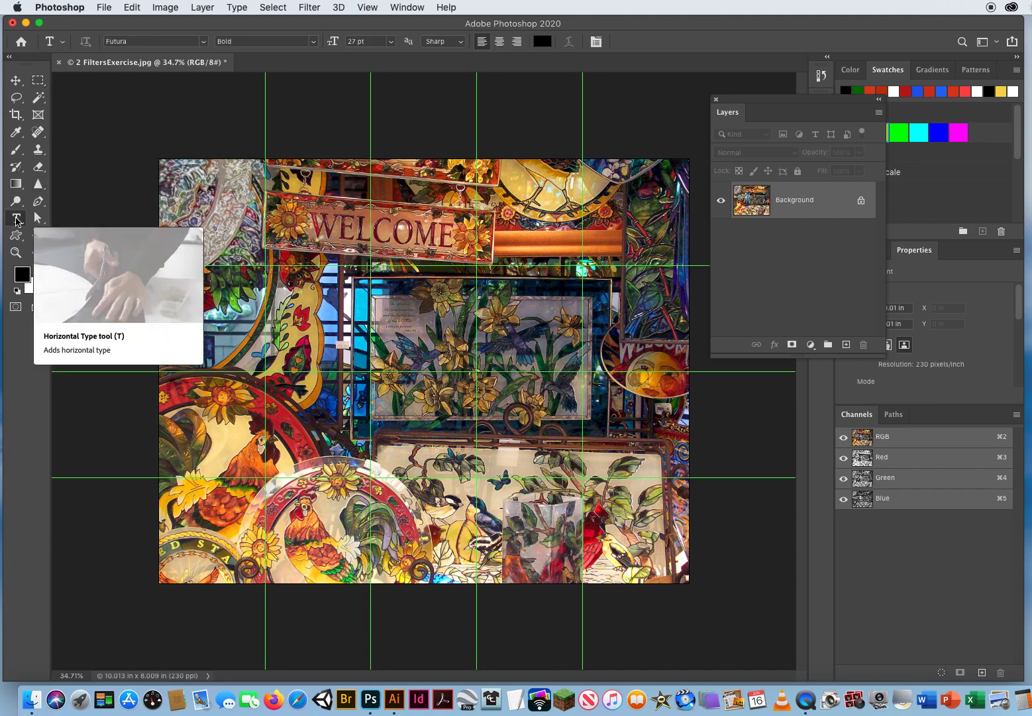
pyautogui.click(501, 45)
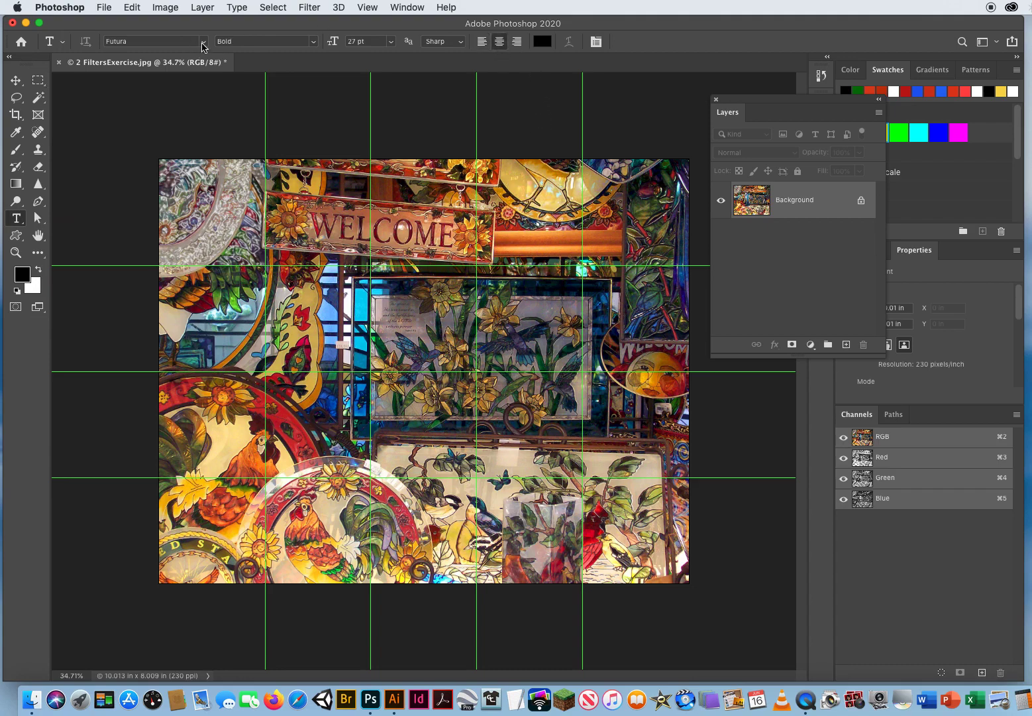
pyautogui.click(202, 43)
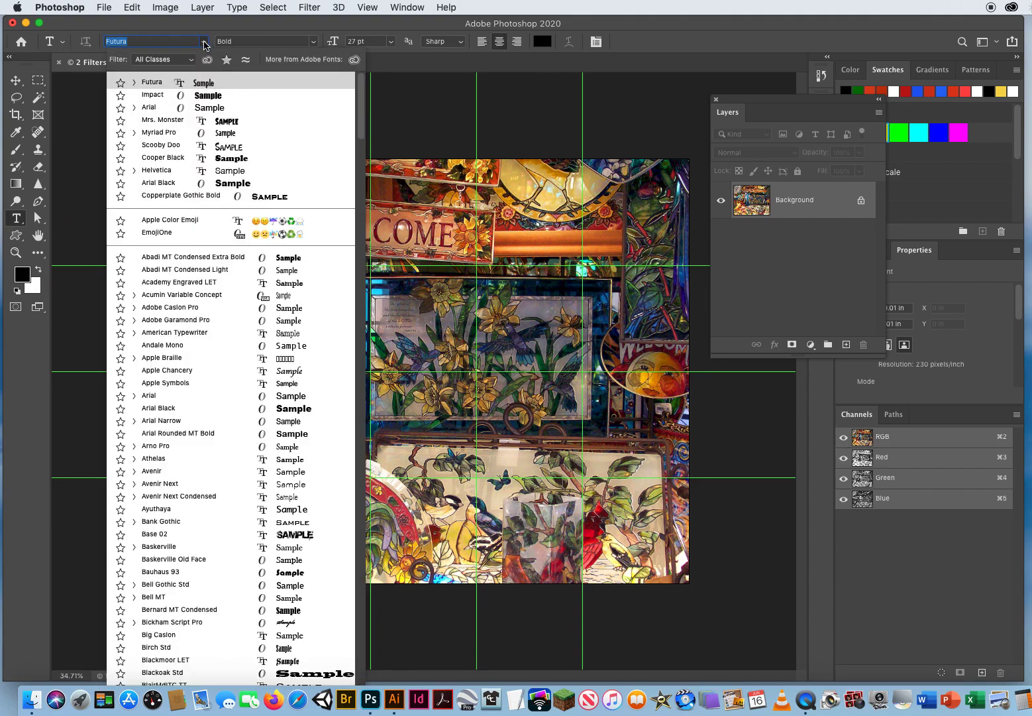
pyautogui.click(181, 109)
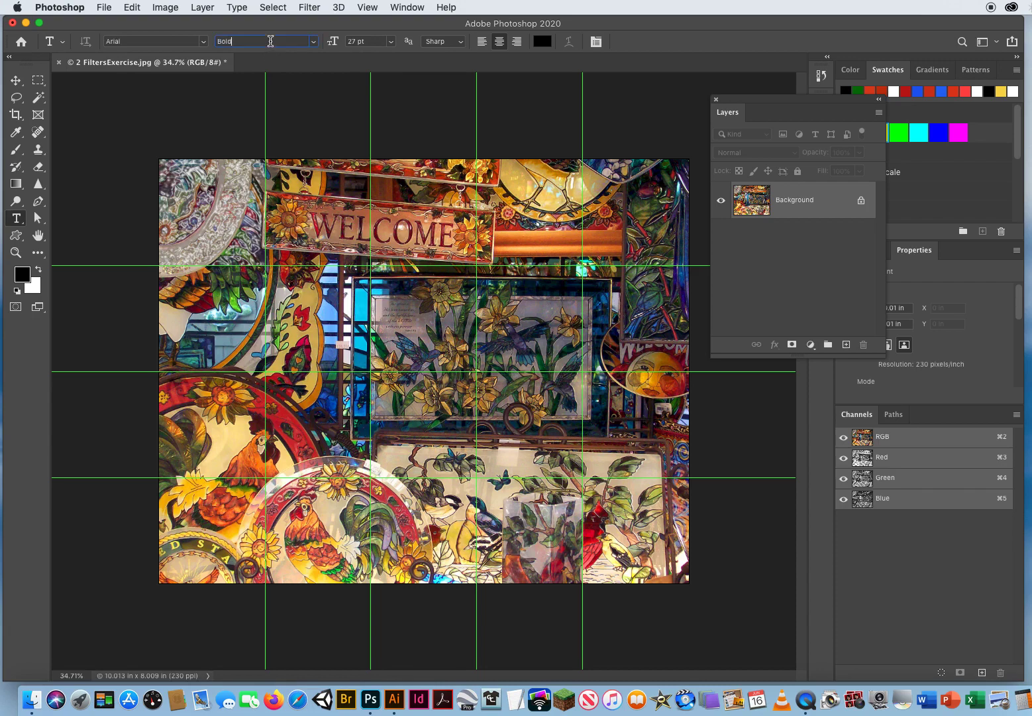
pyautogui.press('Return')
pyautogui.click(371, 41)
pyautogui.click(391, 41)
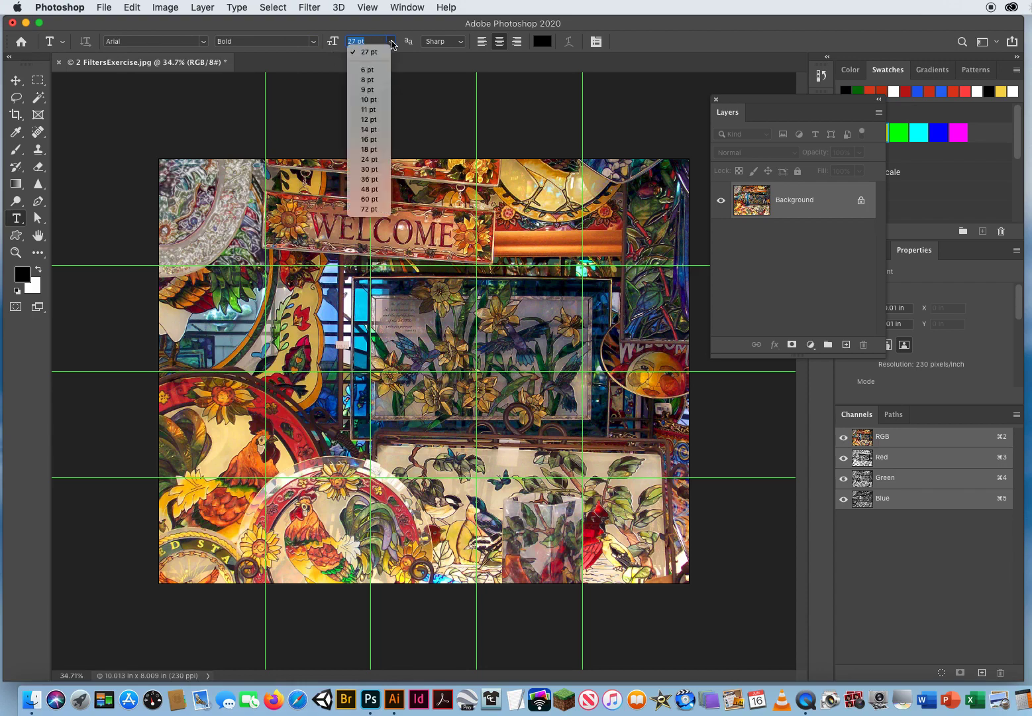
pyautogui.click(372, 160)
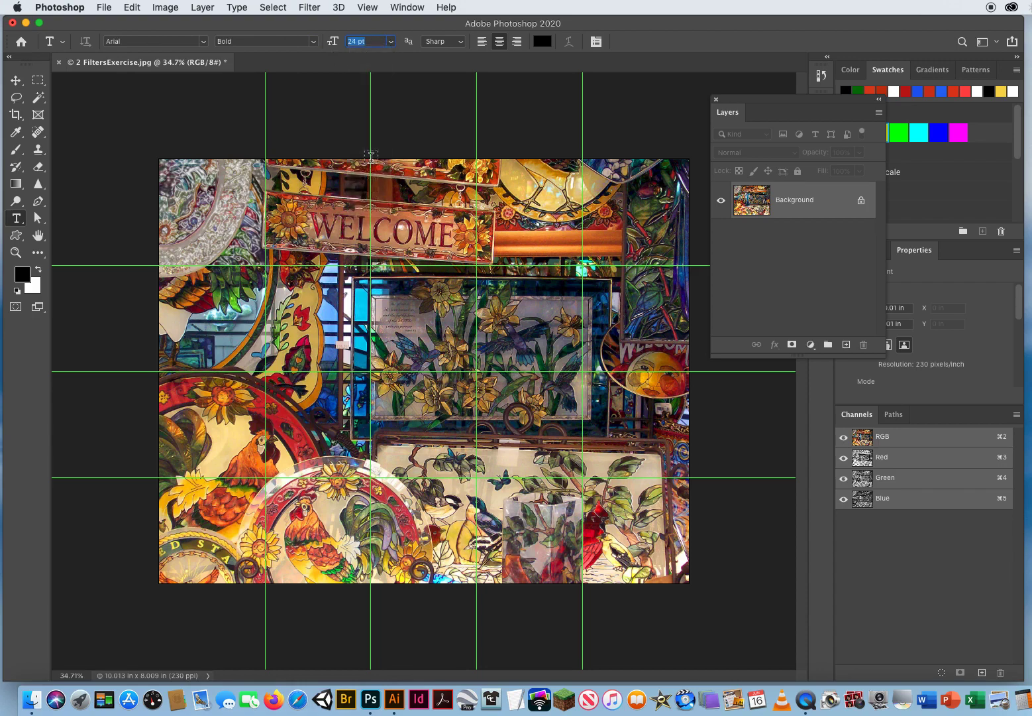
pyautogui.click(210, 213)
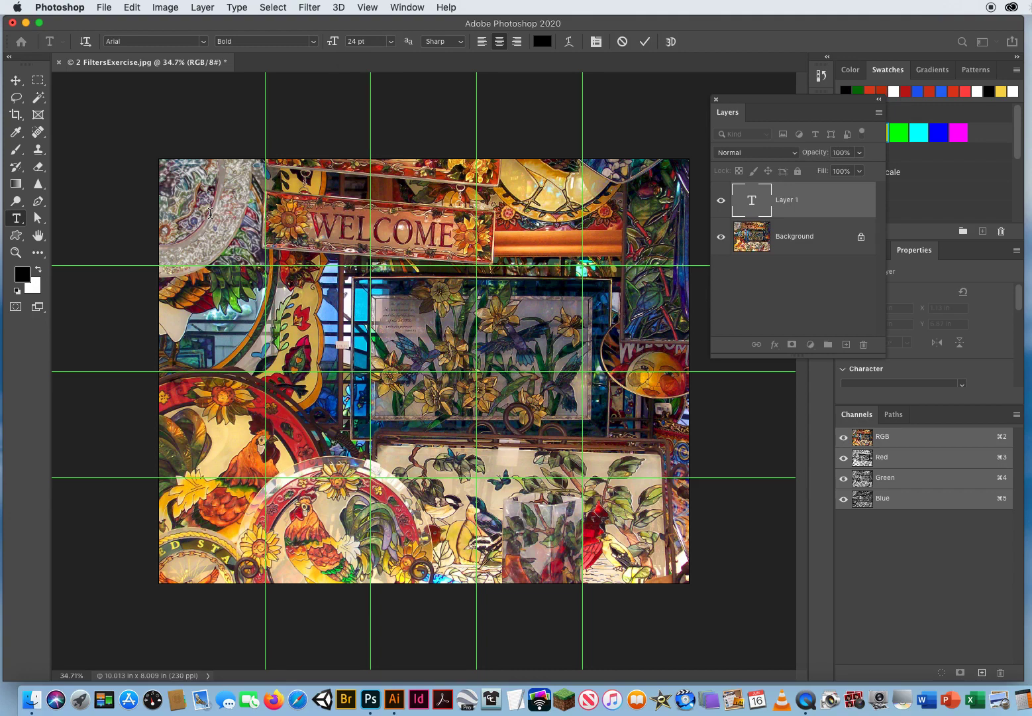
# Type 'PLASTIC WRAP' on two lines and give WRAP 30 pt leading.
pyautogui.write('PLASTI')
pyautogui.write('C ')
pyautogui.write('WRAP')
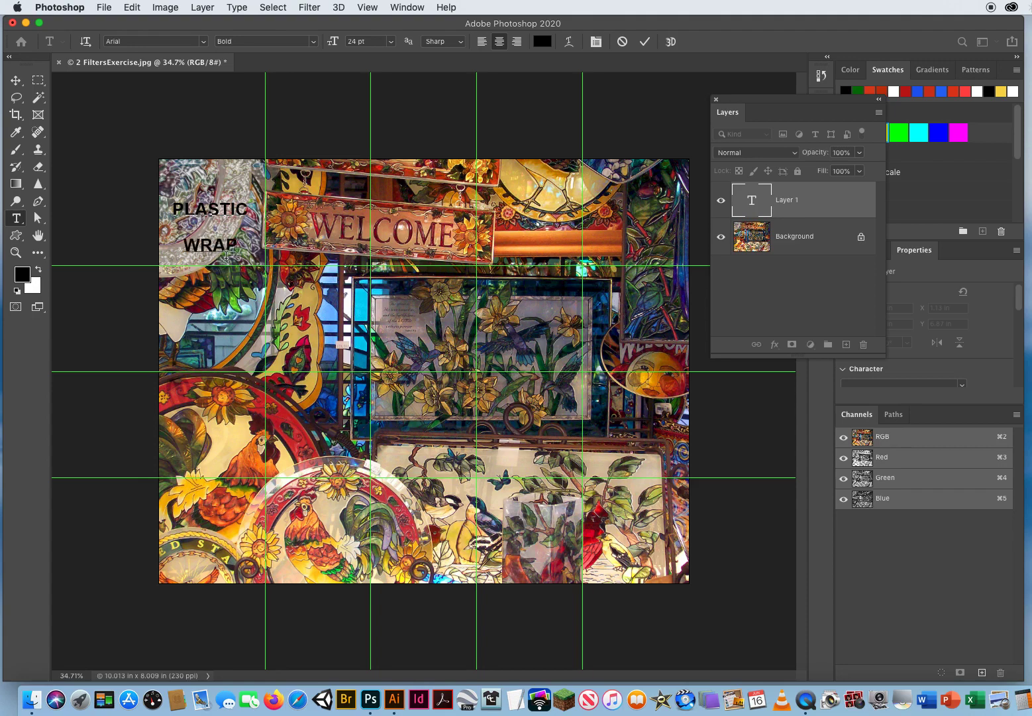
pyautogui.moveTo(185, 246); pyautogui.dragTo(241, 243)
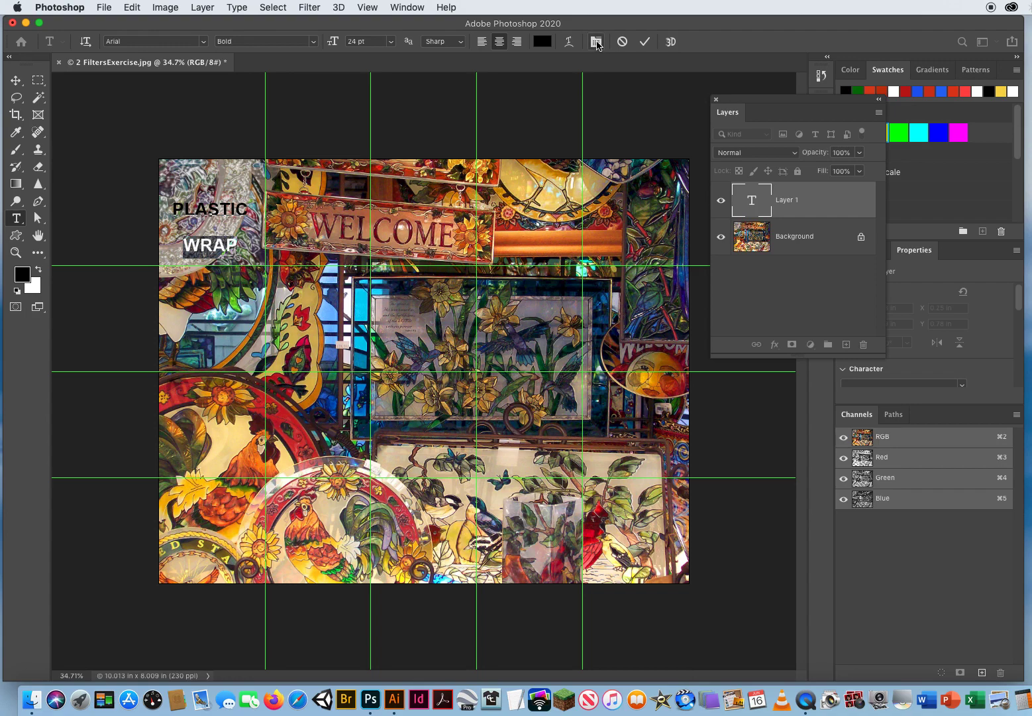
pyautogui.click(596, 42)
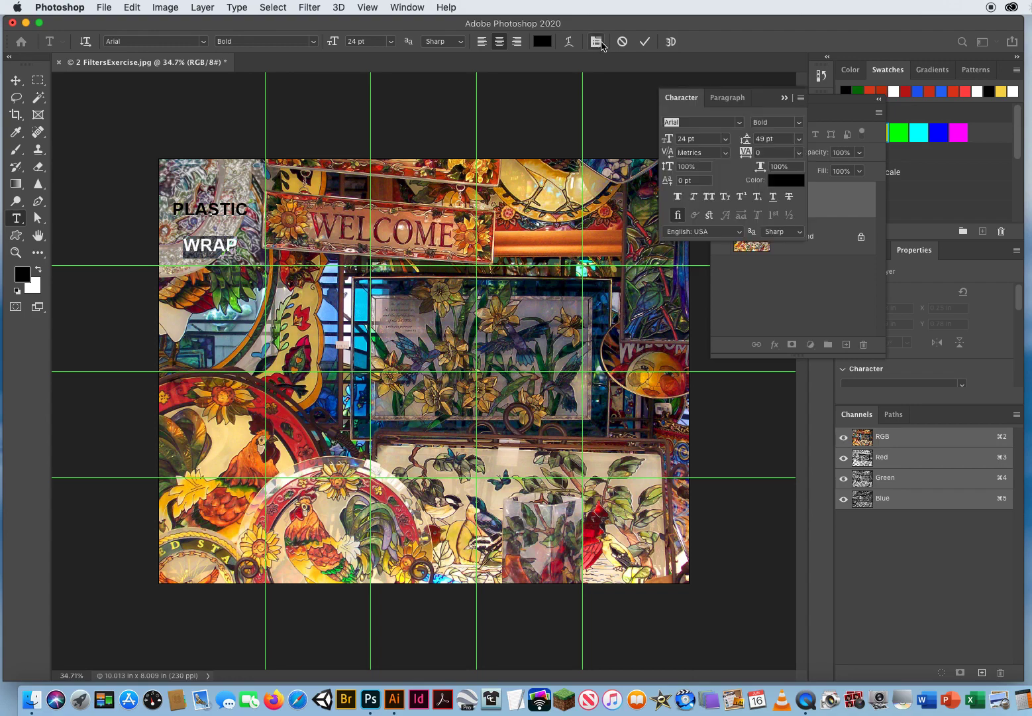
pyautogui.press('Tab')
pyautogui.press('Tab')
pyautogui.press('Tab')
pyautogui.click(799, 140)
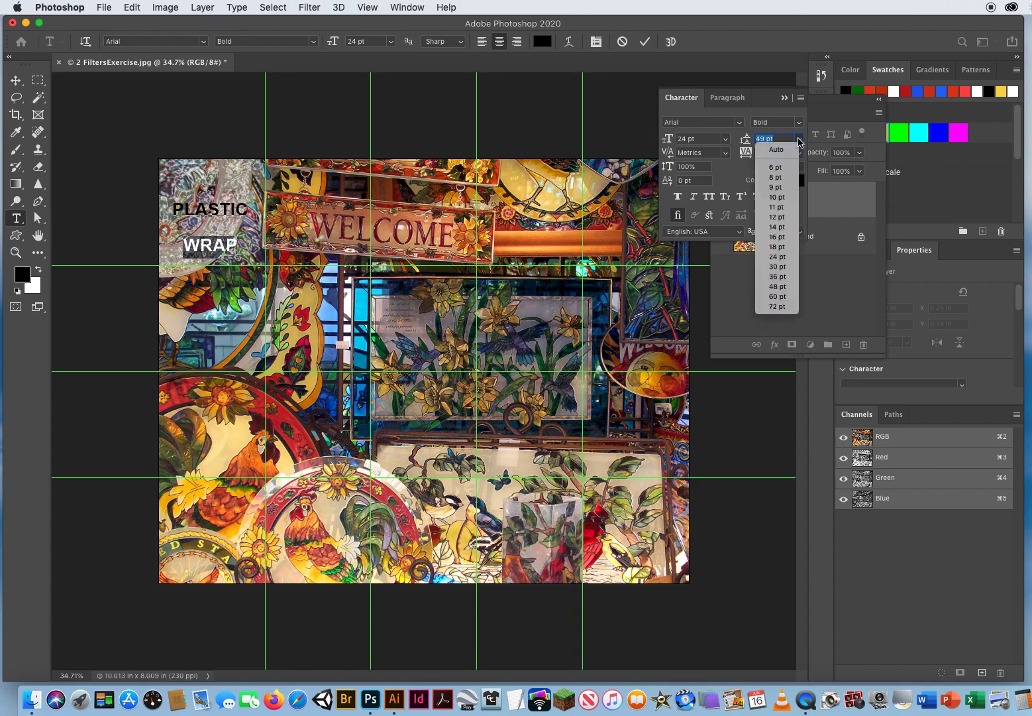
pyautogui.click(778, 266)
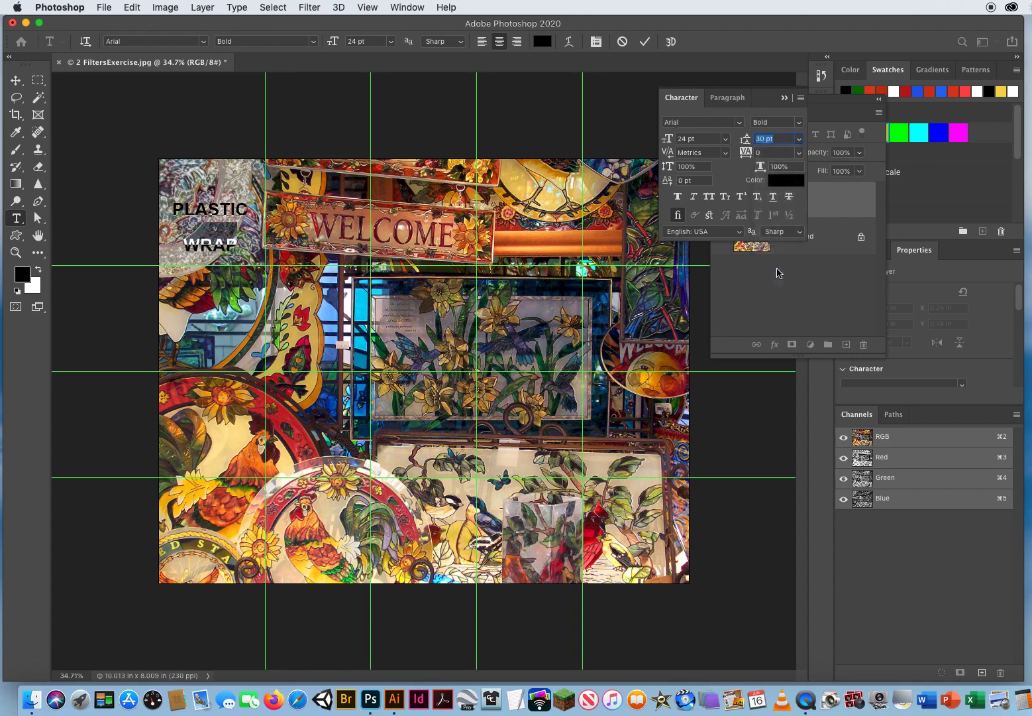
pyautogui.click(14, 81)
pyautogui.moveTo(208, 211)
pyautogui.mouseDown()
pyautogui.moveTo(202, 227)
pyautogui.moveTo(210, 210)
pyautogui.mouseUp()
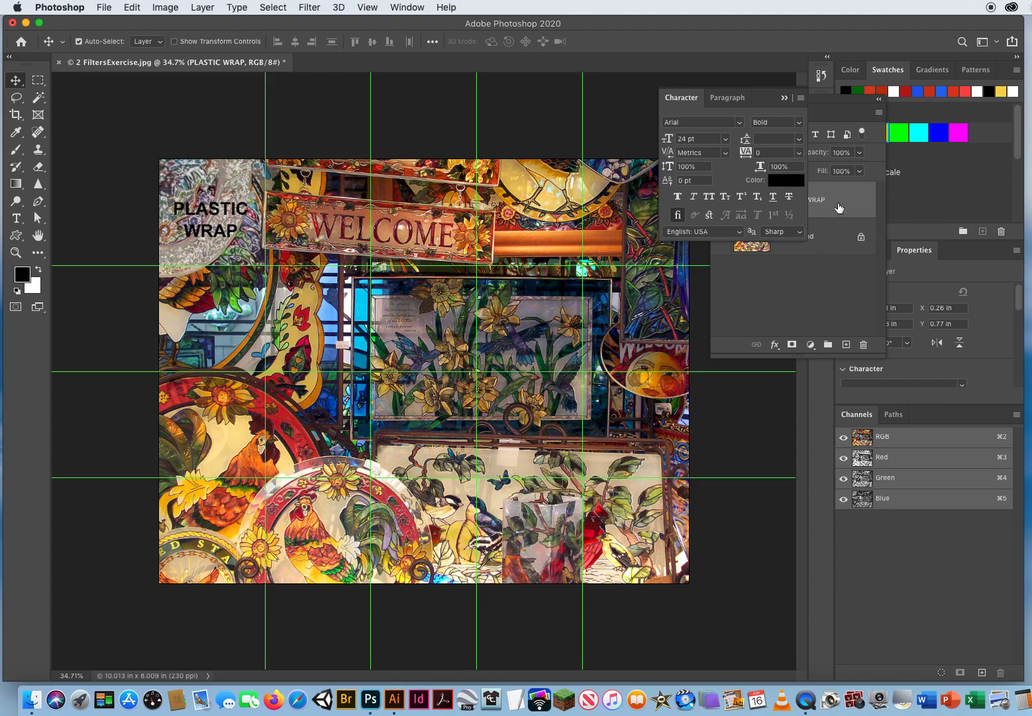
# Resize the PLASTIC WRAP label to 20 pt with 20 pt leading.
pyautogui.click(784, 98)
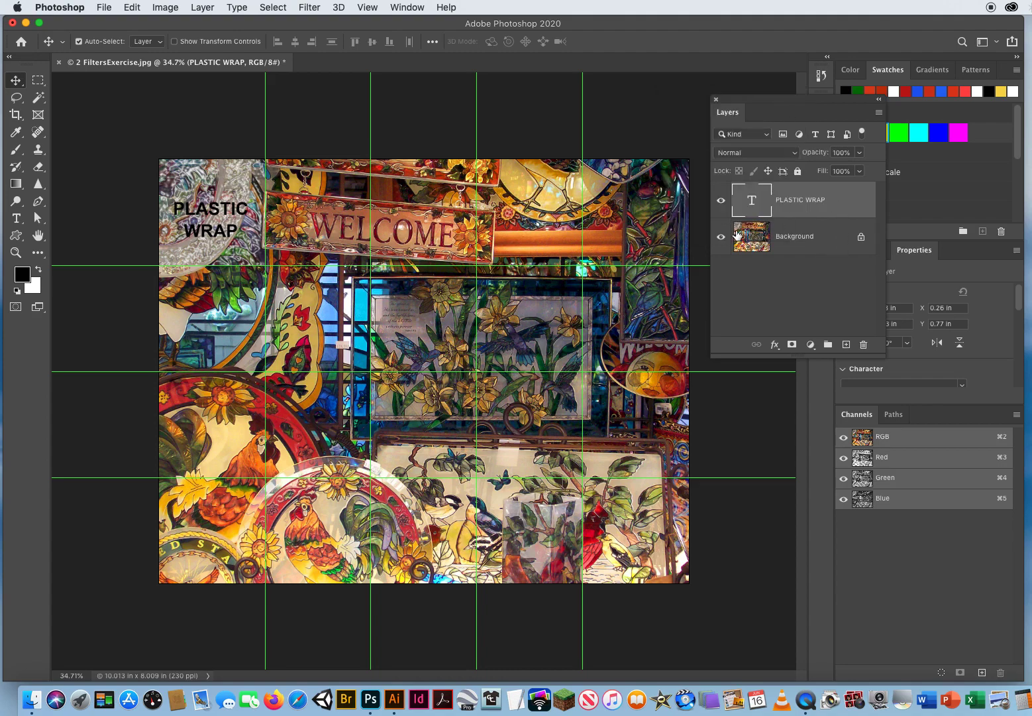
pyautogui.doubleClick(752, 202)
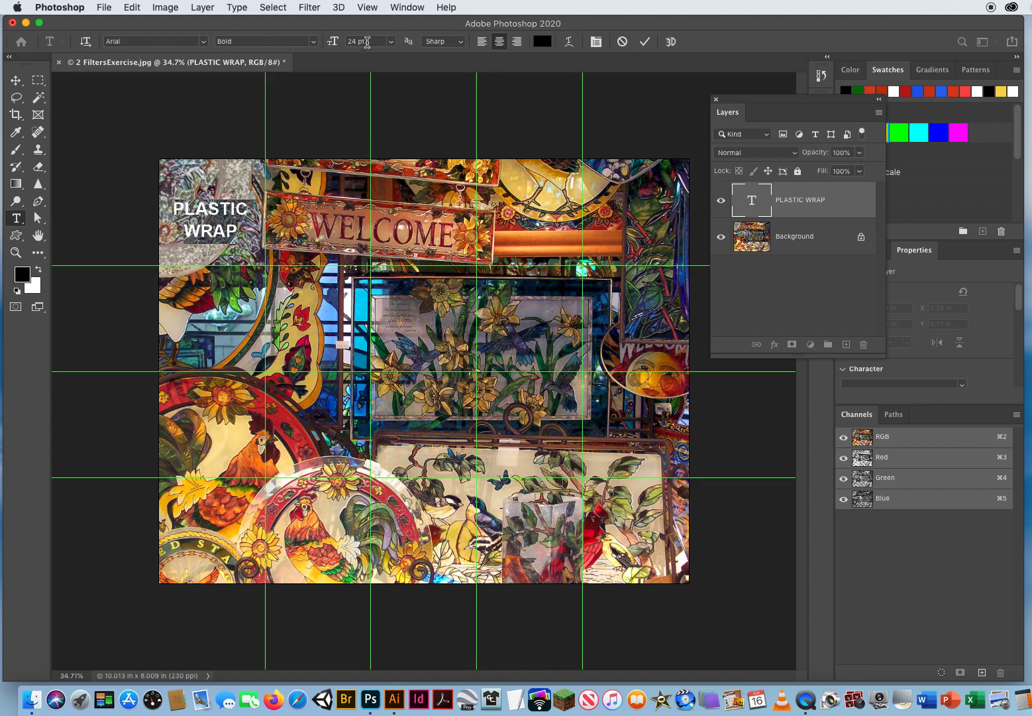
pyautogui.click(368, 42)
pyautogui.write('2')
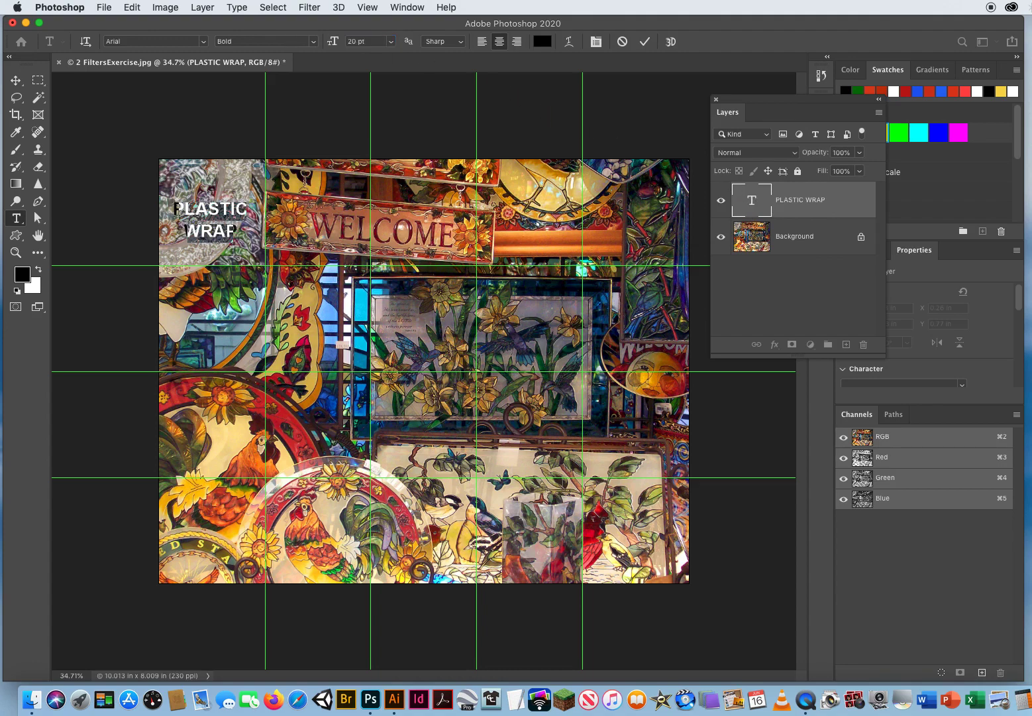
pyautogui.click(596, 42)
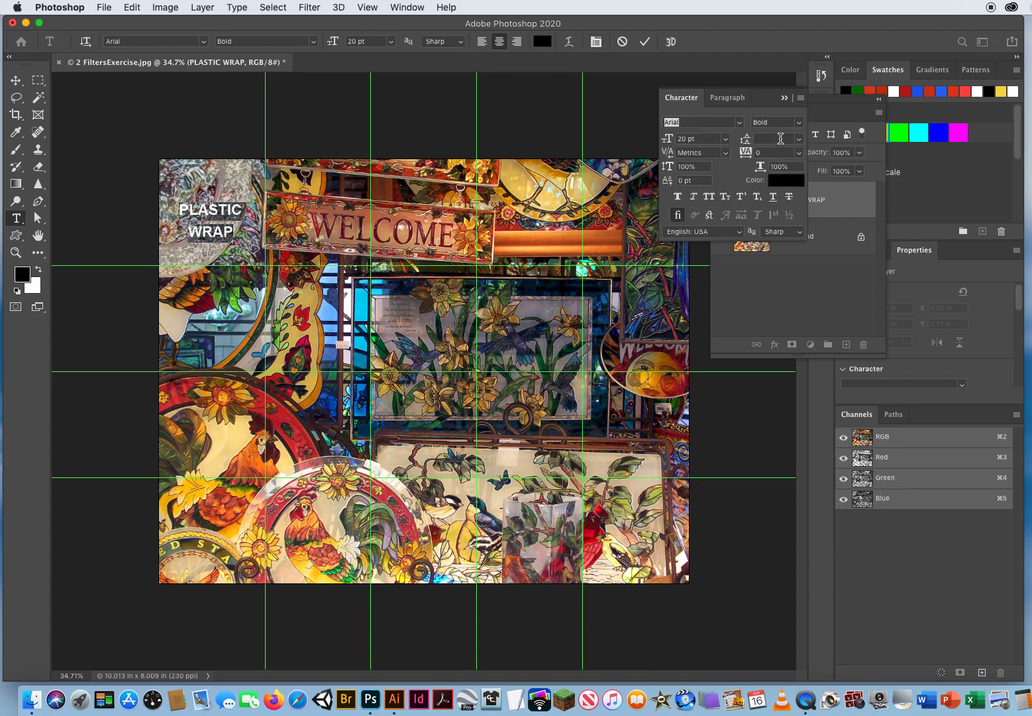
pyautogui.click(781, 138)
pyautogui.write('20')
pyautogui.press('Return')
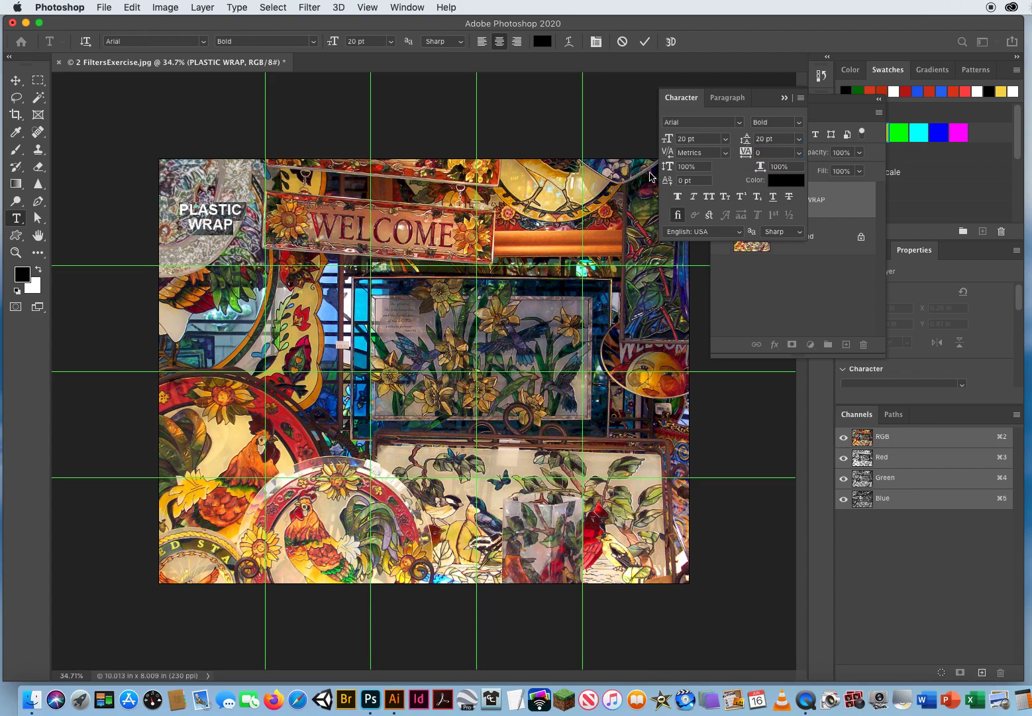
# Nudge the label within its square and move the Layers panel left.
pyautogui.click(16, 80)
pyautogui.moveTo(218, 214); pyautogui.dragTo(218, 211)
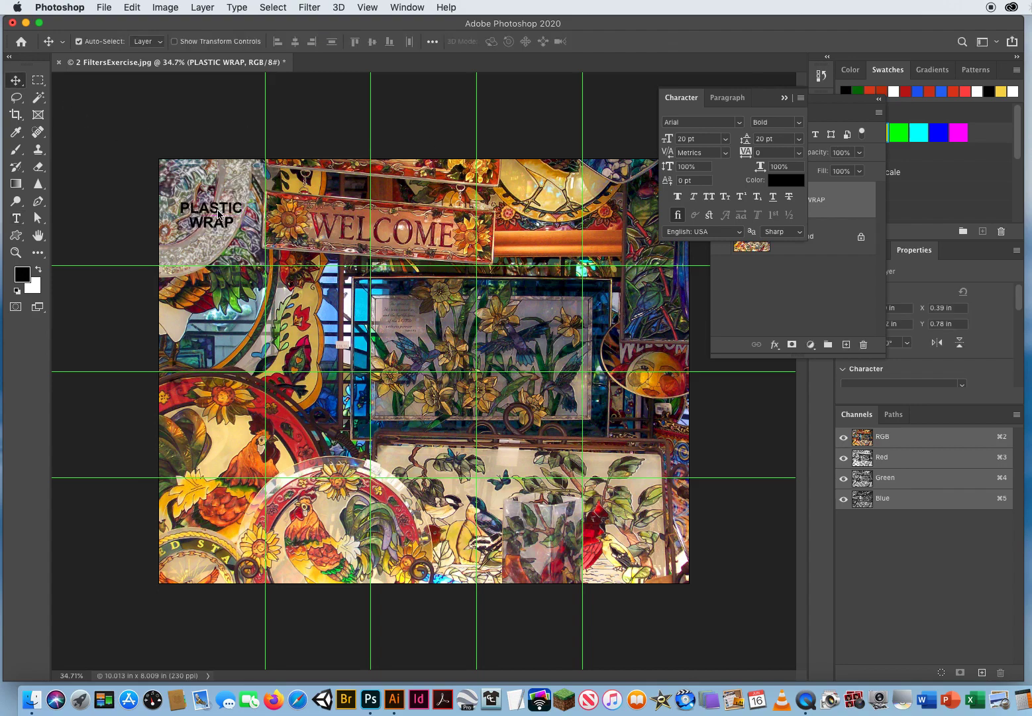
pyautogui.click(784, 97)
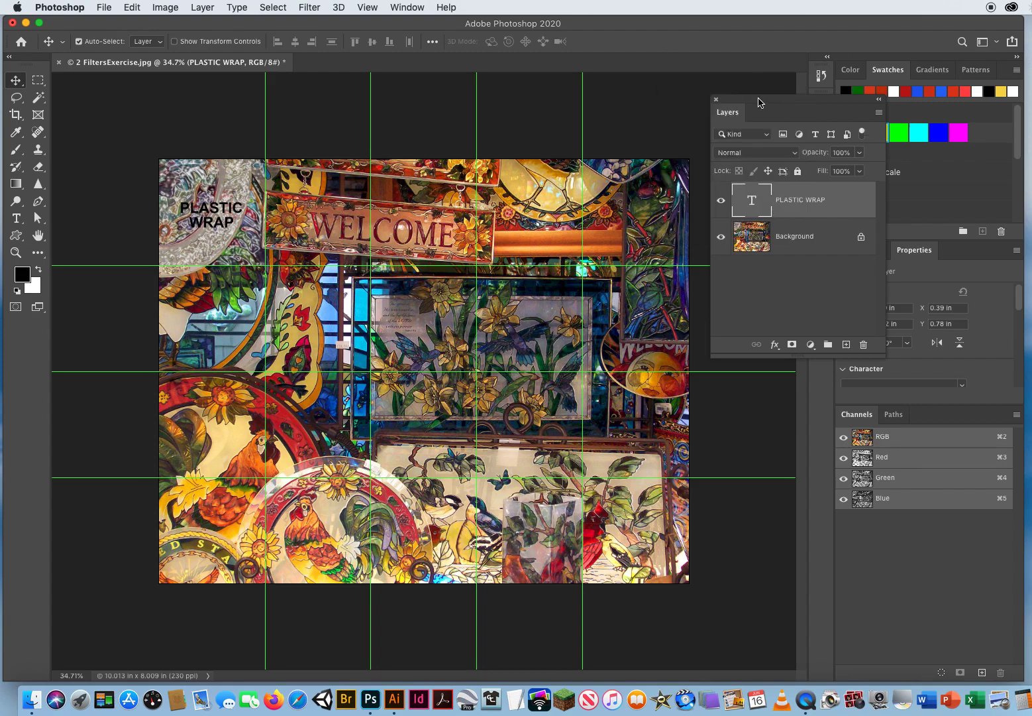
pyautogui.moveTo(758, 102); pyautogui.dragTo(691, 103)
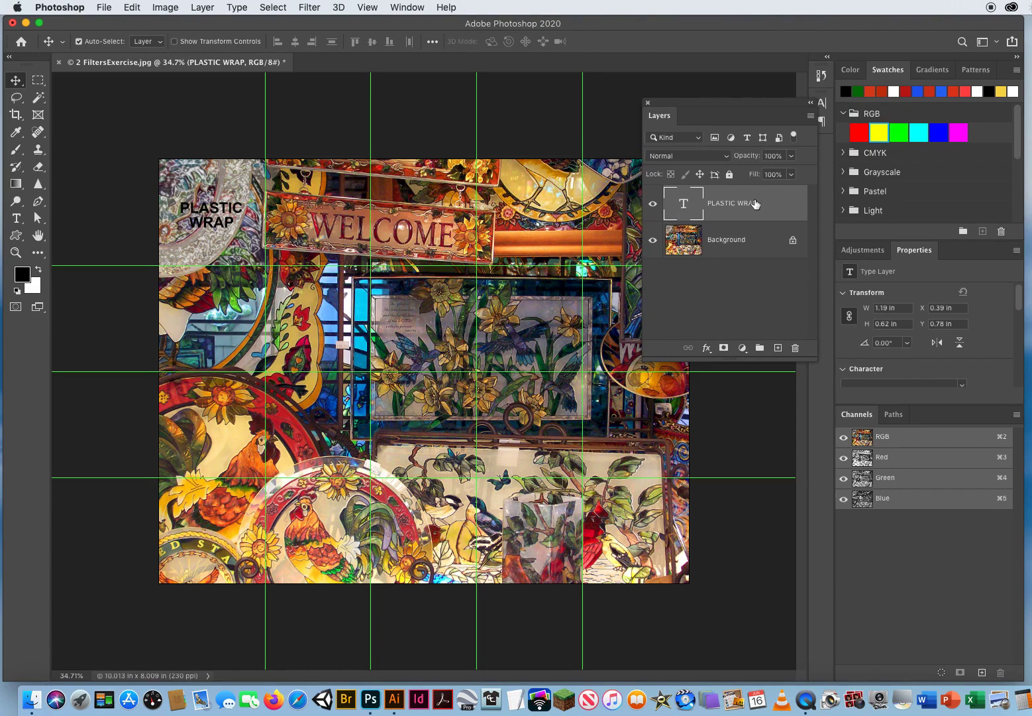
pyautogui.click(38, 80)
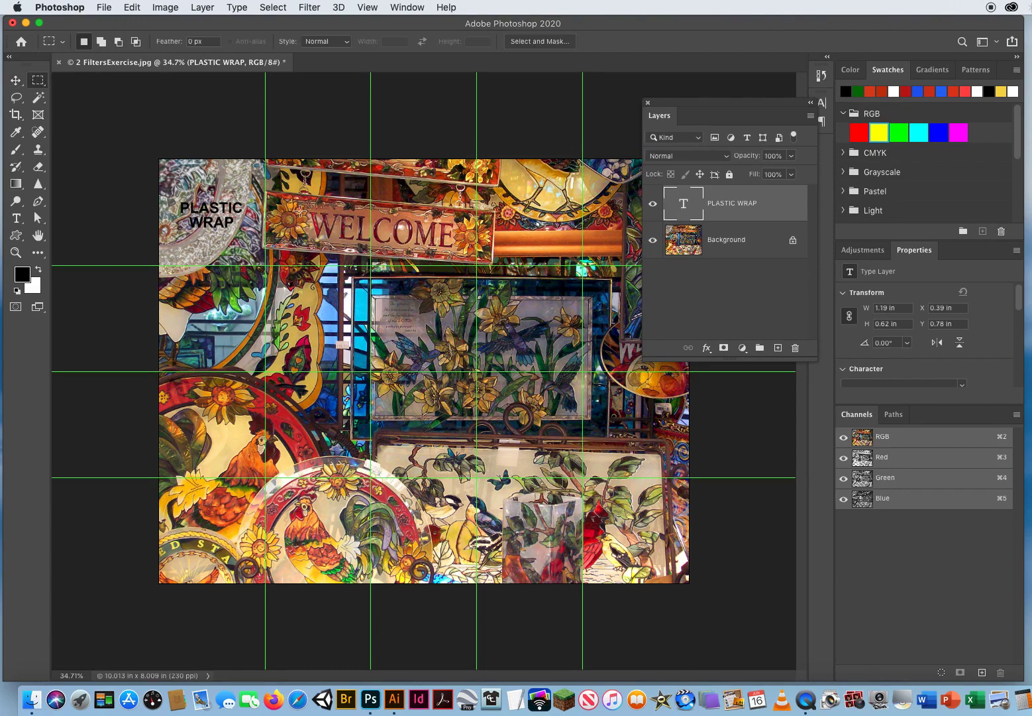
pyautogui.moveTo(266, 150); pyautogui.dragTo(371, 267)
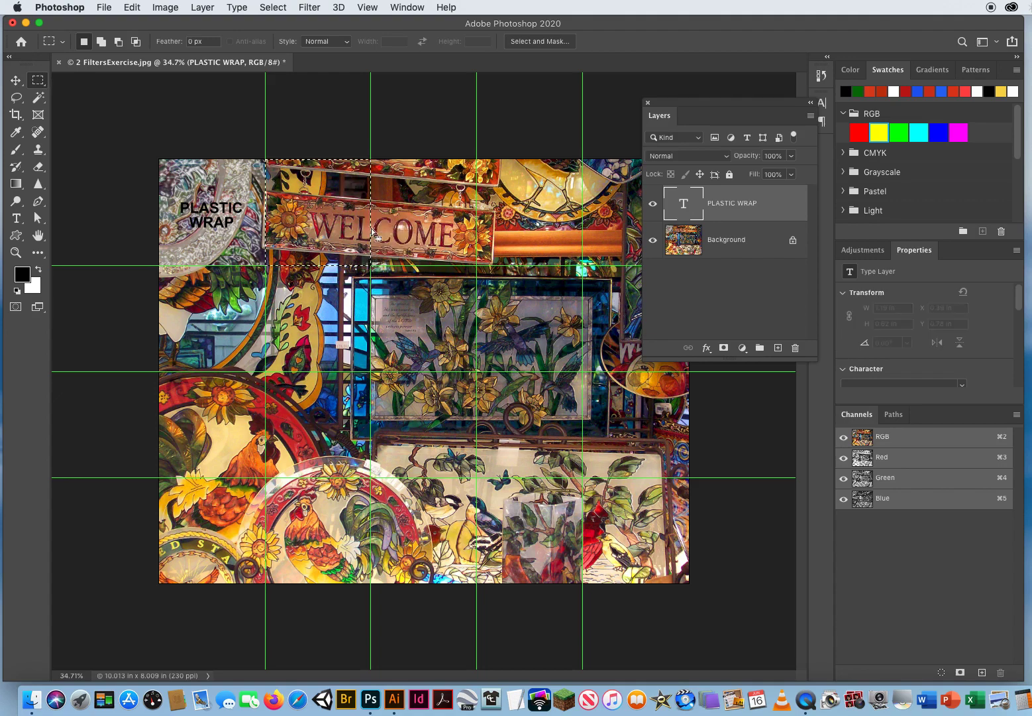
pyautogui.click(309, 8)
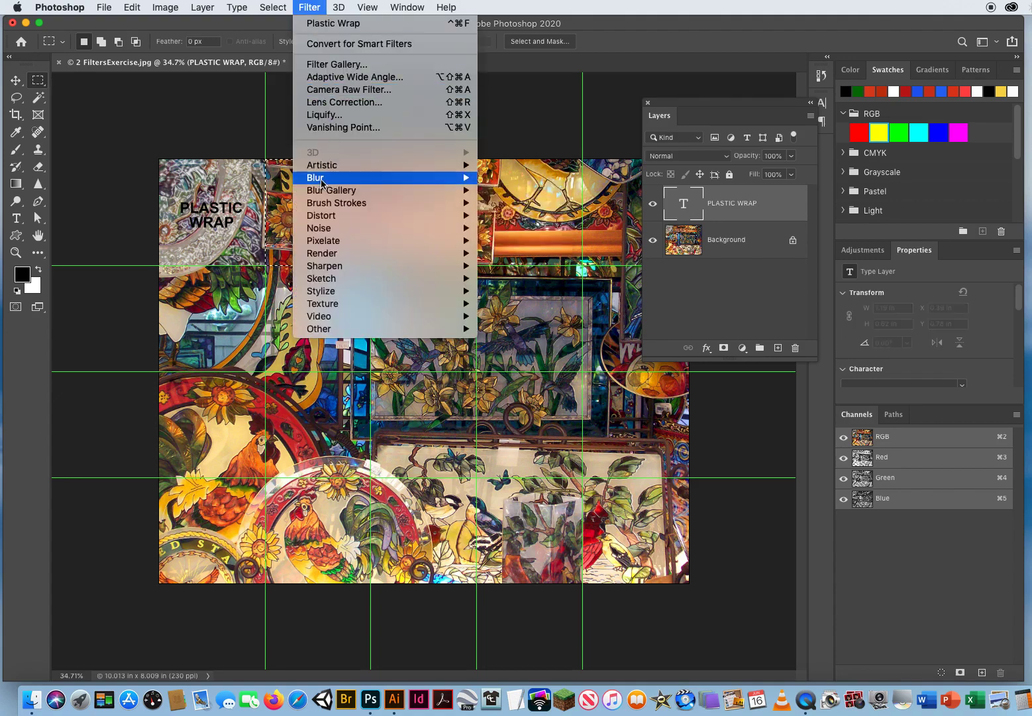
pyautogui.moveTo(322, 179)
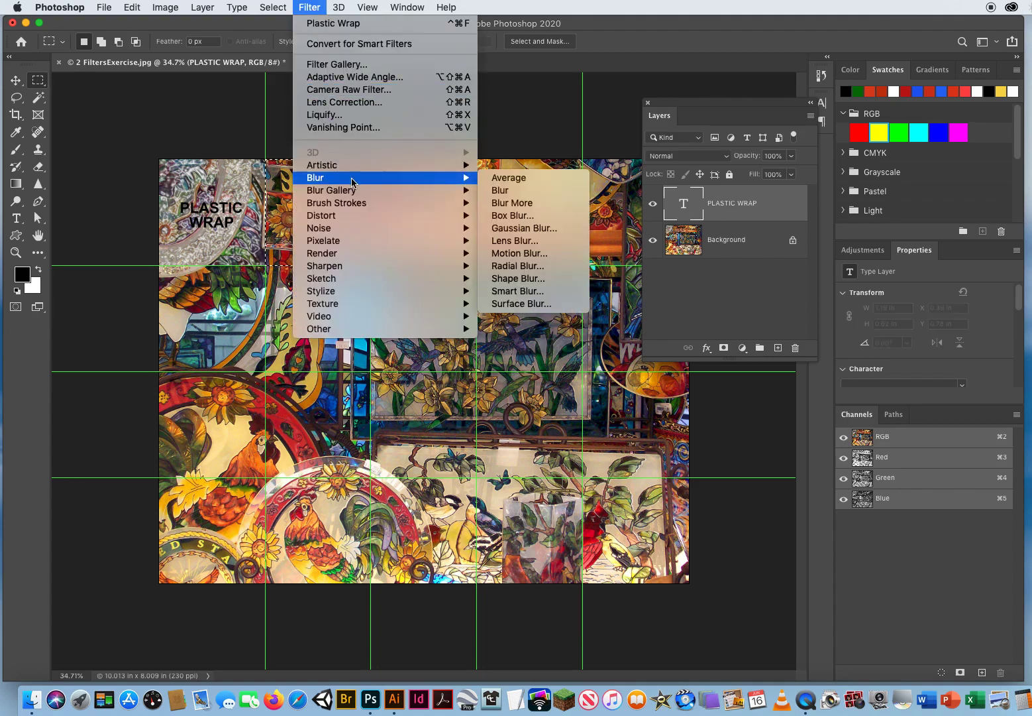
pyautogui.click(514, 266)
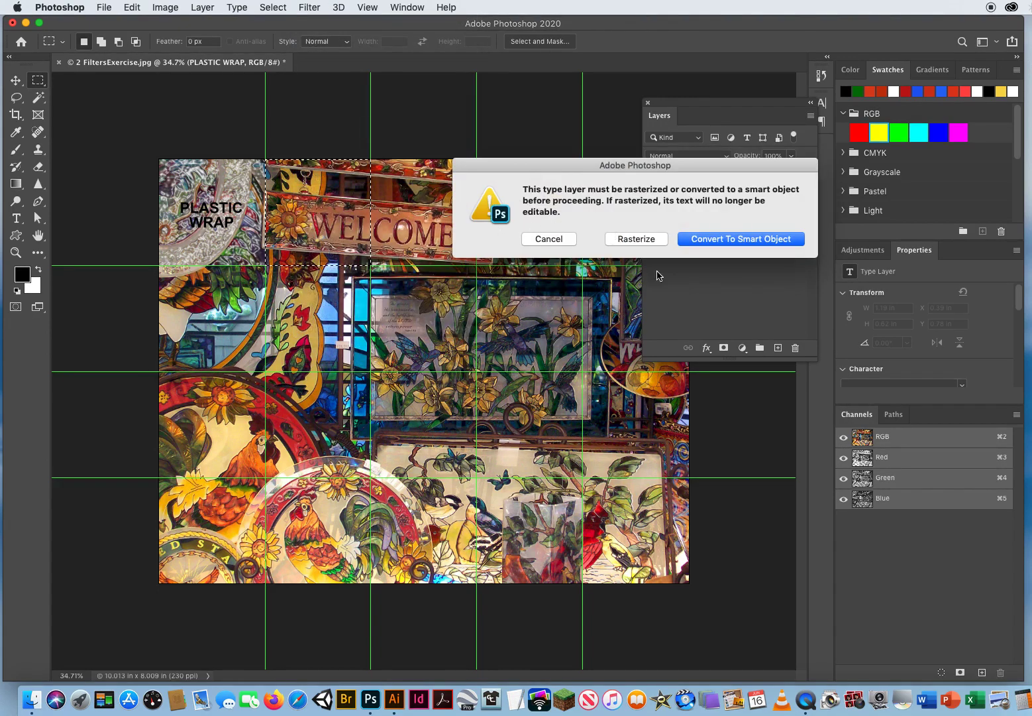
pyautogui.moveTo(565, 173); pyautogui.dragTo(338, 208)
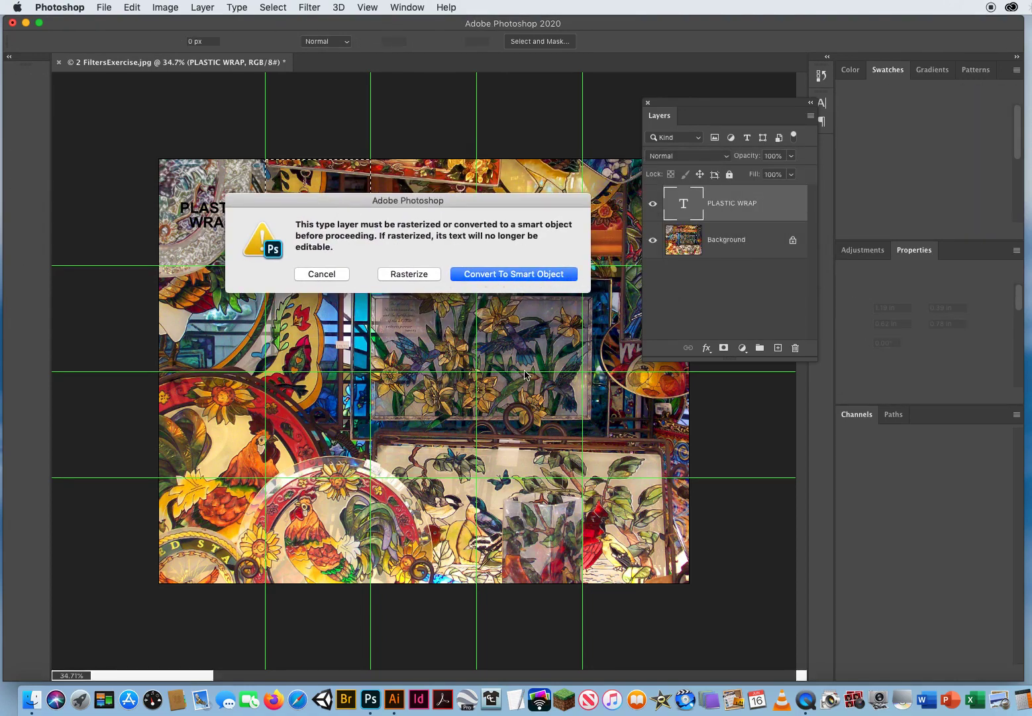
pyautogui.click(303, 274)
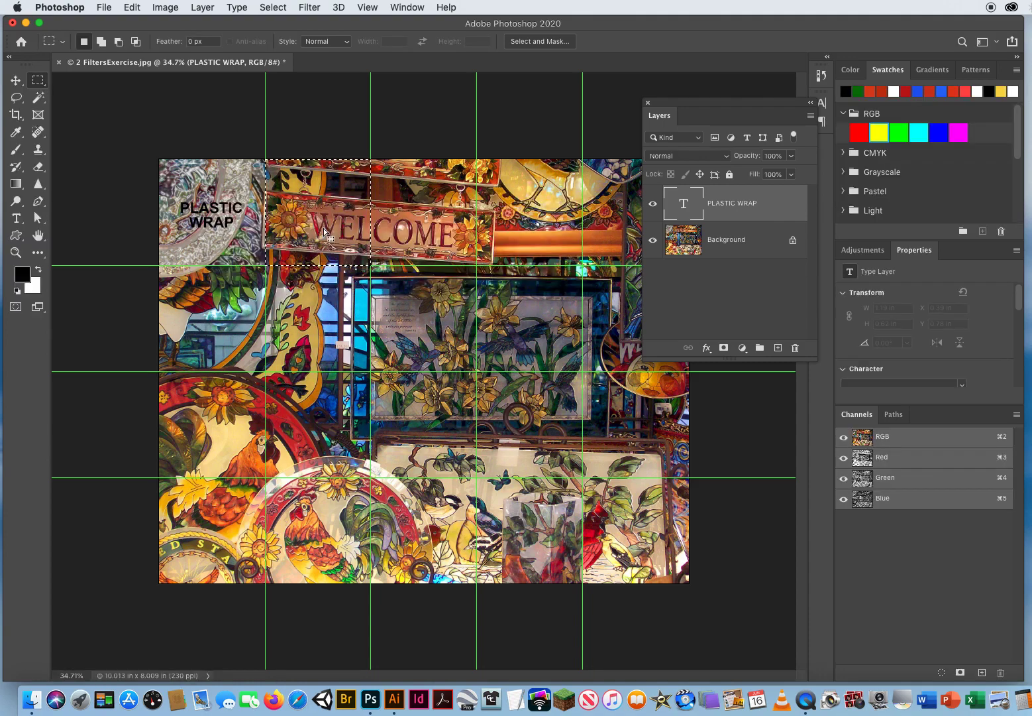
pyautogui.click(749, 240)
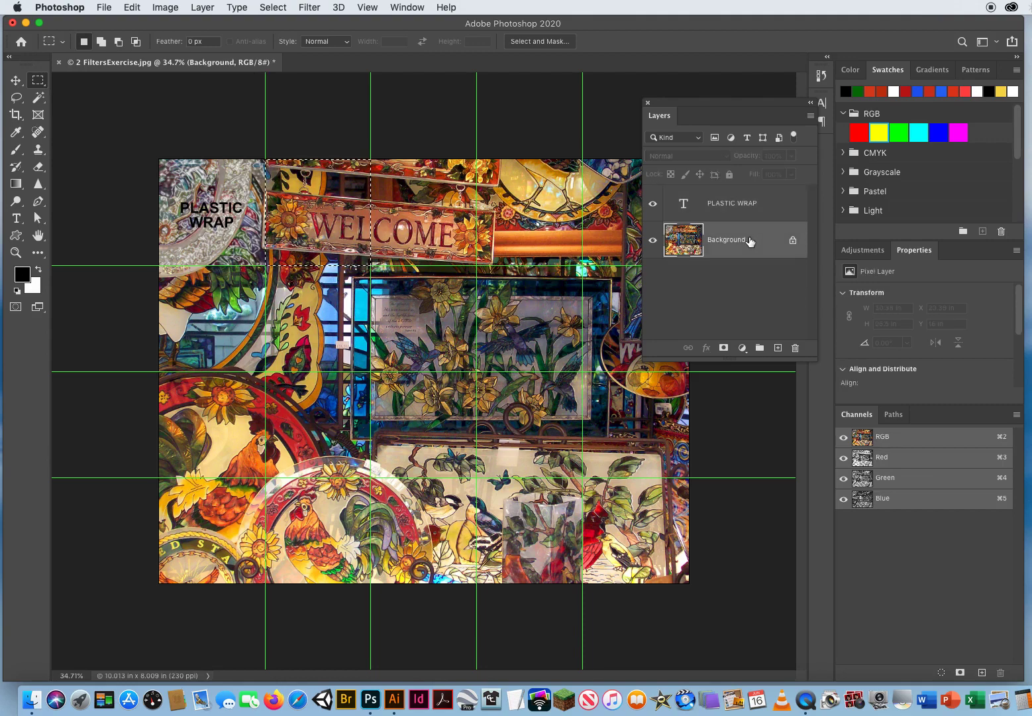
# Apply a Zoom Radial Blur at Amount 100 to the second top-row square, then deselect.
pyautogui.moveTo(725, 360); pyautogui.dragTo(725, 587)
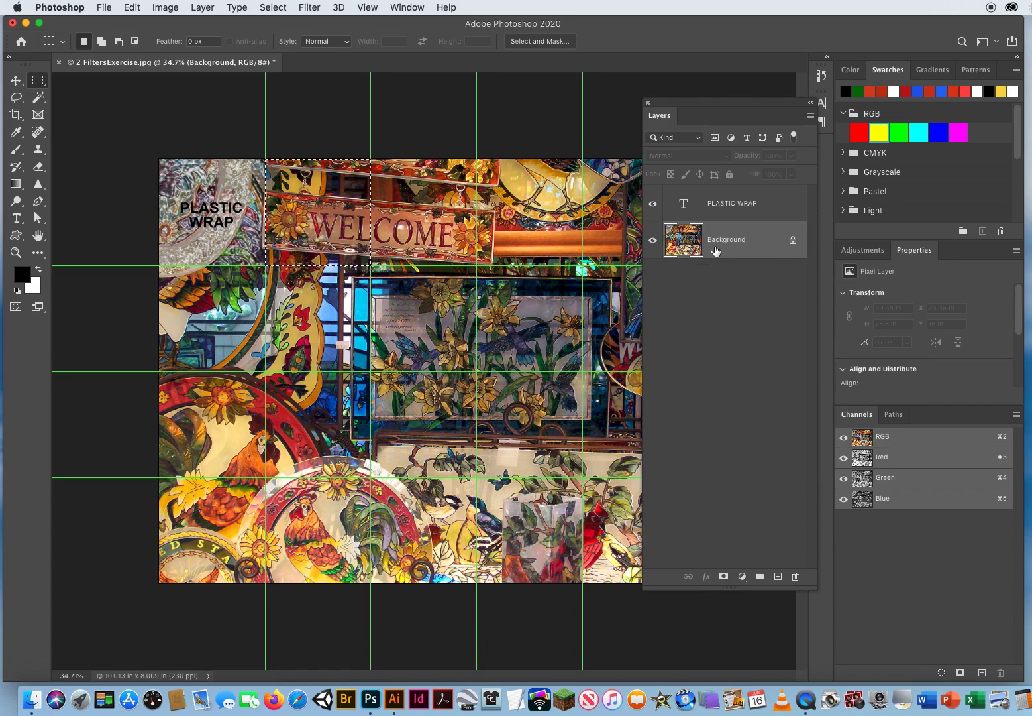
pyautogui.click(310, 8)
pyautogui.moveTo(322, 179)
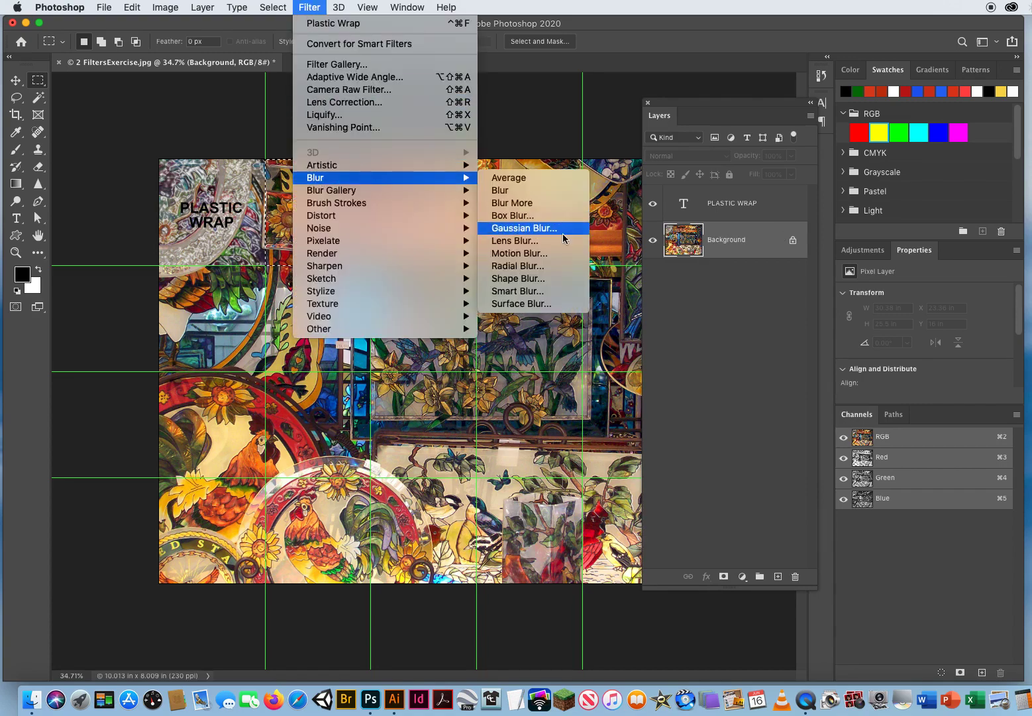
pyautogui.click(524, 265)
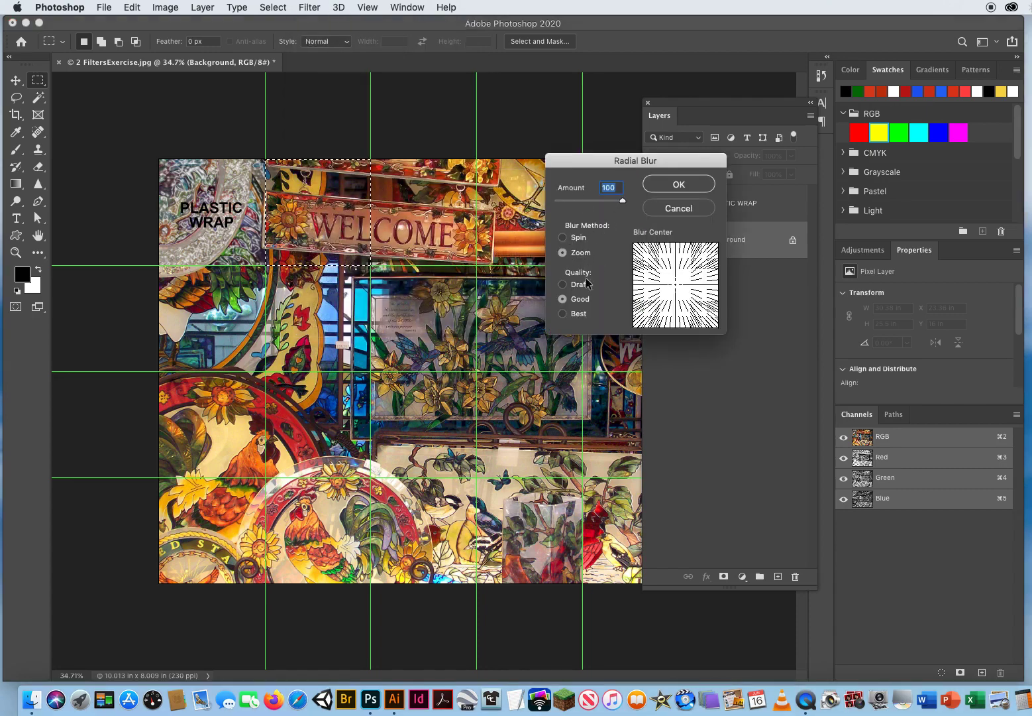
pyautogui.click(663, 185)
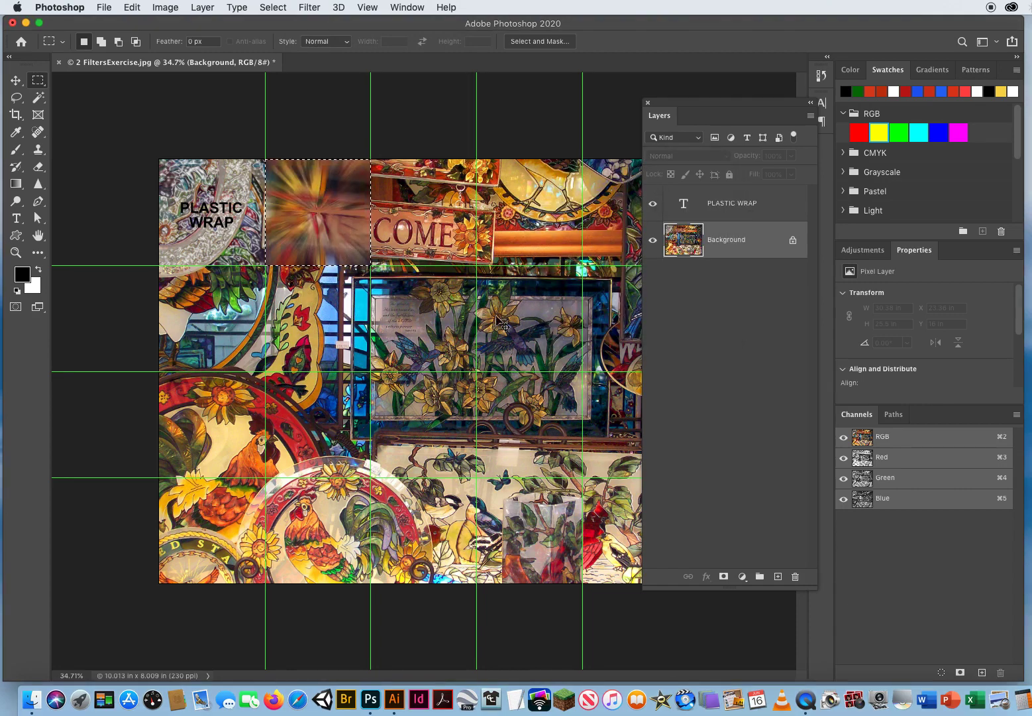
pyautogui.press('super+d')
pyautogui.click(16, 252)
pyautogui.click(310, 230)
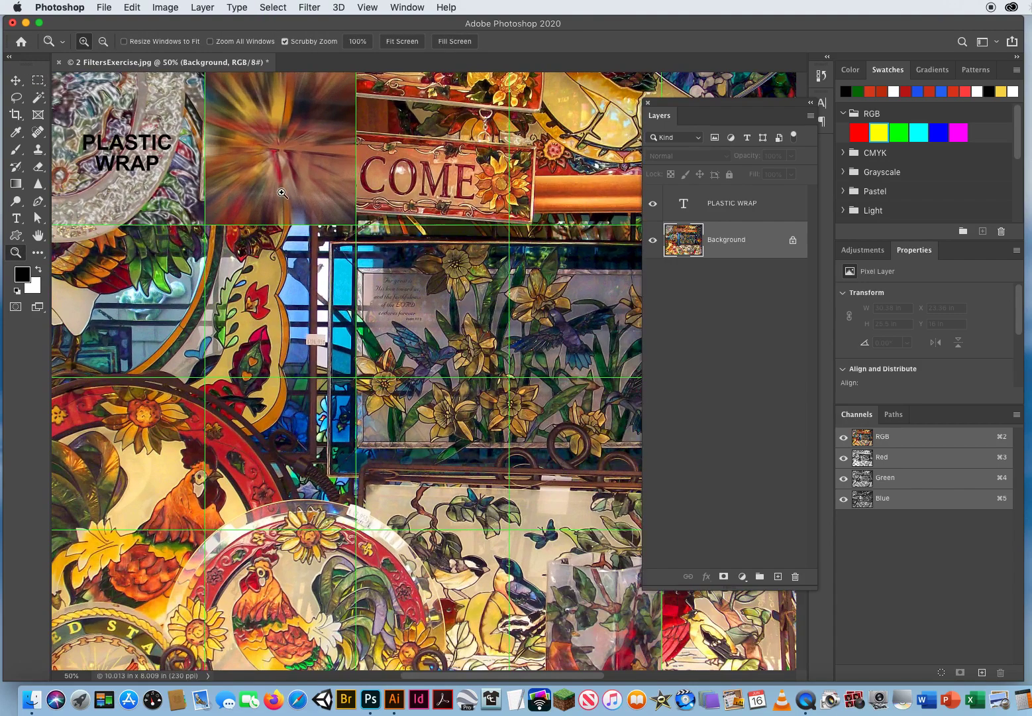
pyautogui.click(283, 192)
pyautogui.scroll(3, 298, 265)
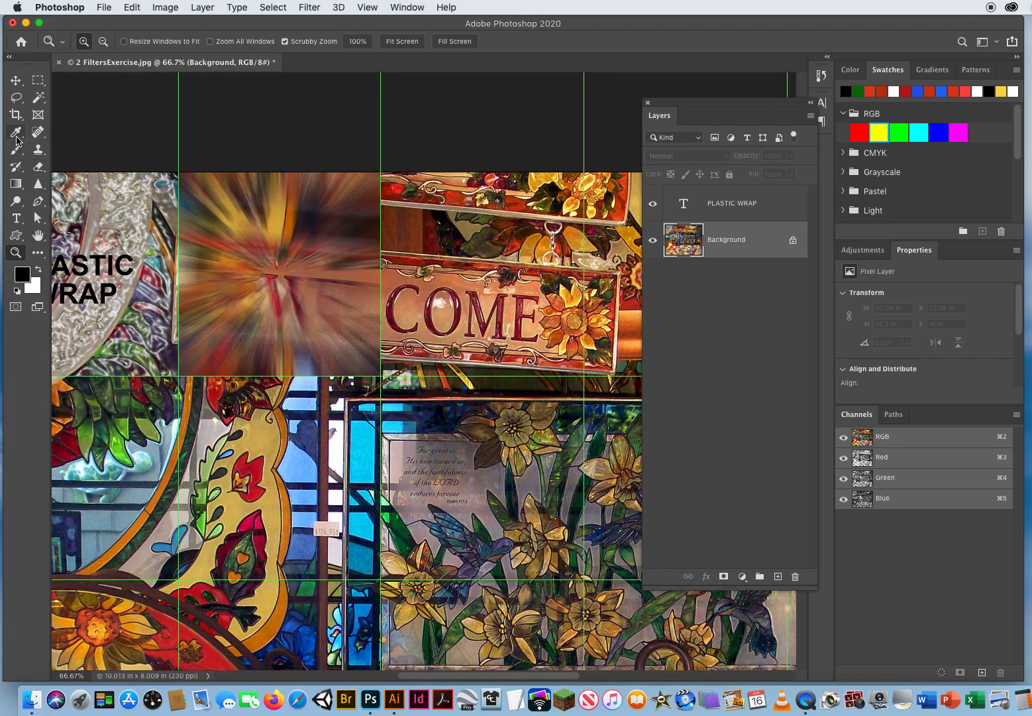
pyautogui.click(16, 217)
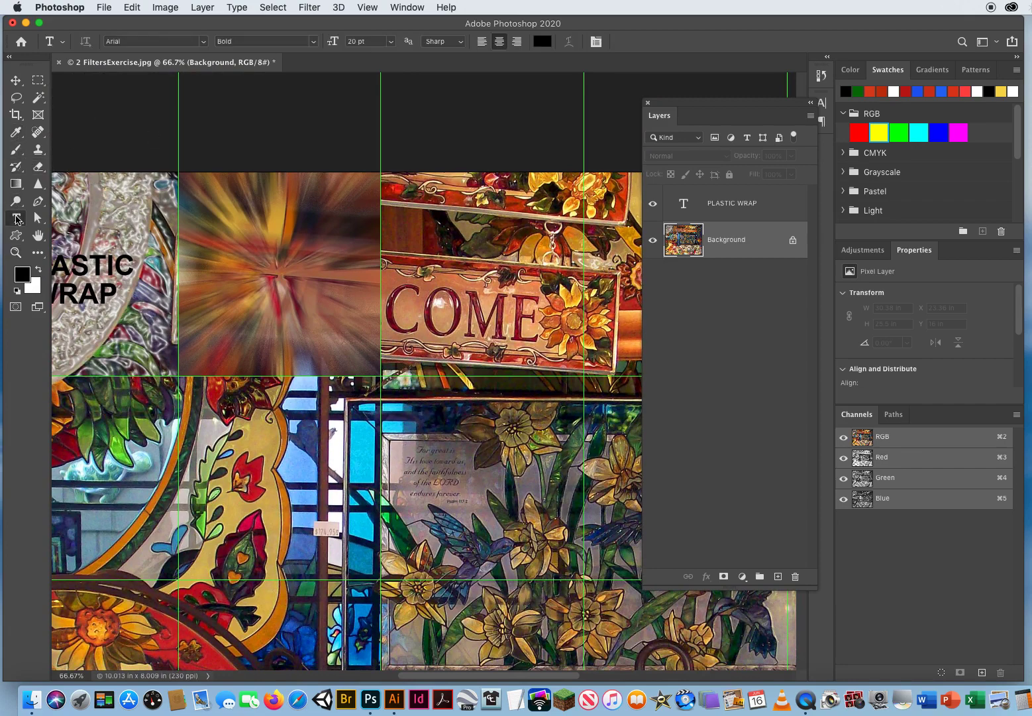
pyautogui.click(309, 8)
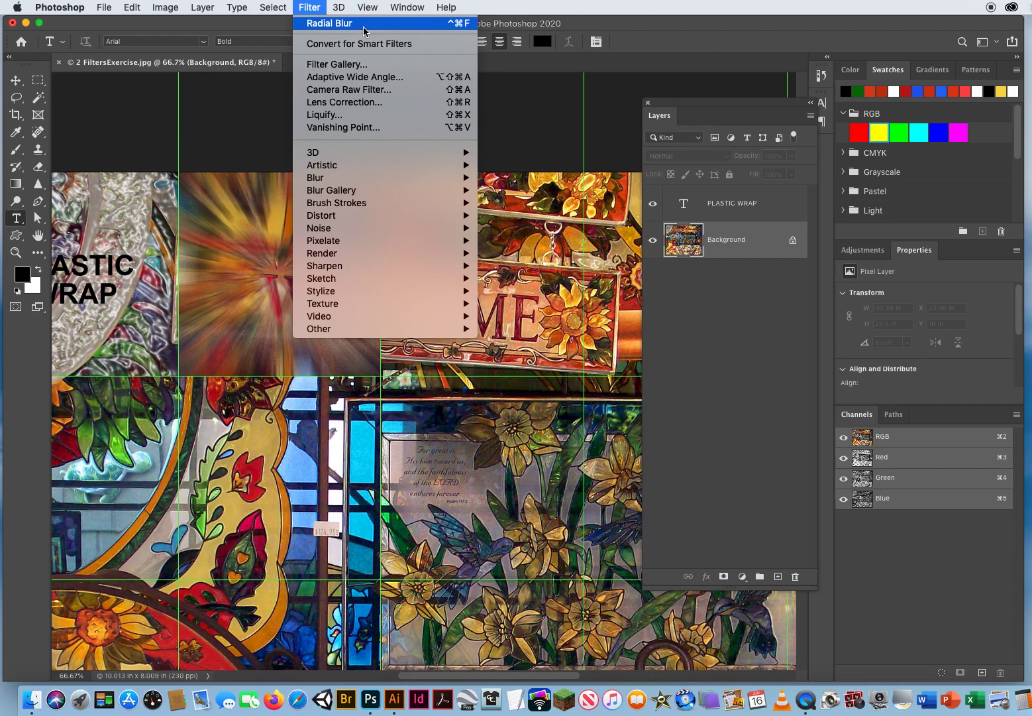
# Add a black two-line RADIAL BLUR label and centre it on the blurred square.
pyautogui.click(325, 26)
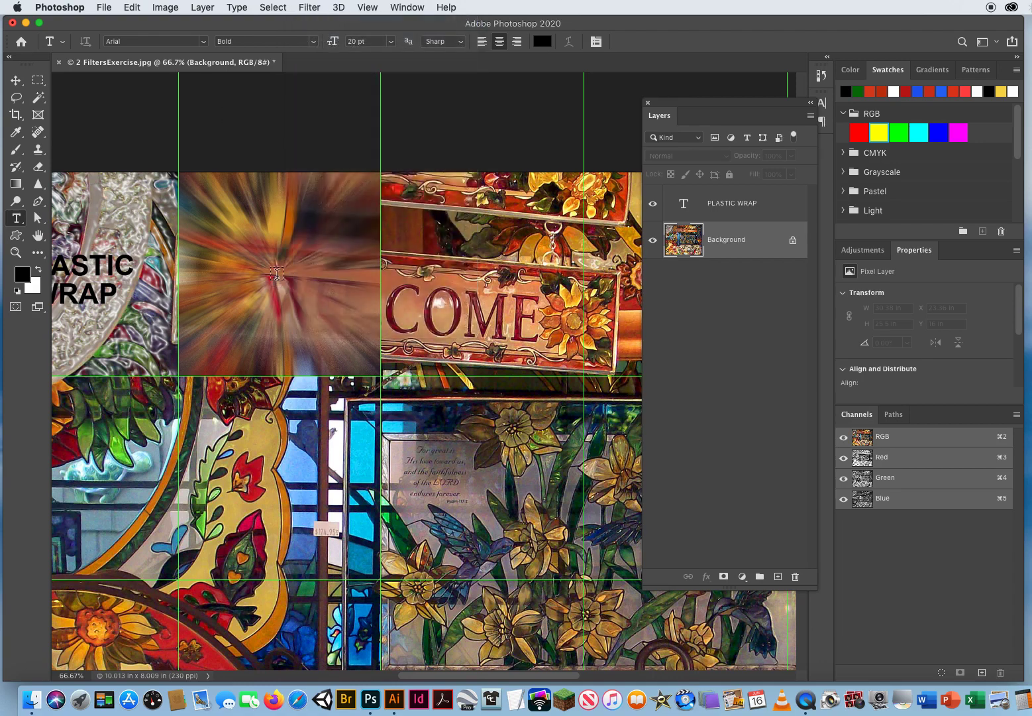
pyautogui.click(277, 274)
pyautogui.write('RADIAL')
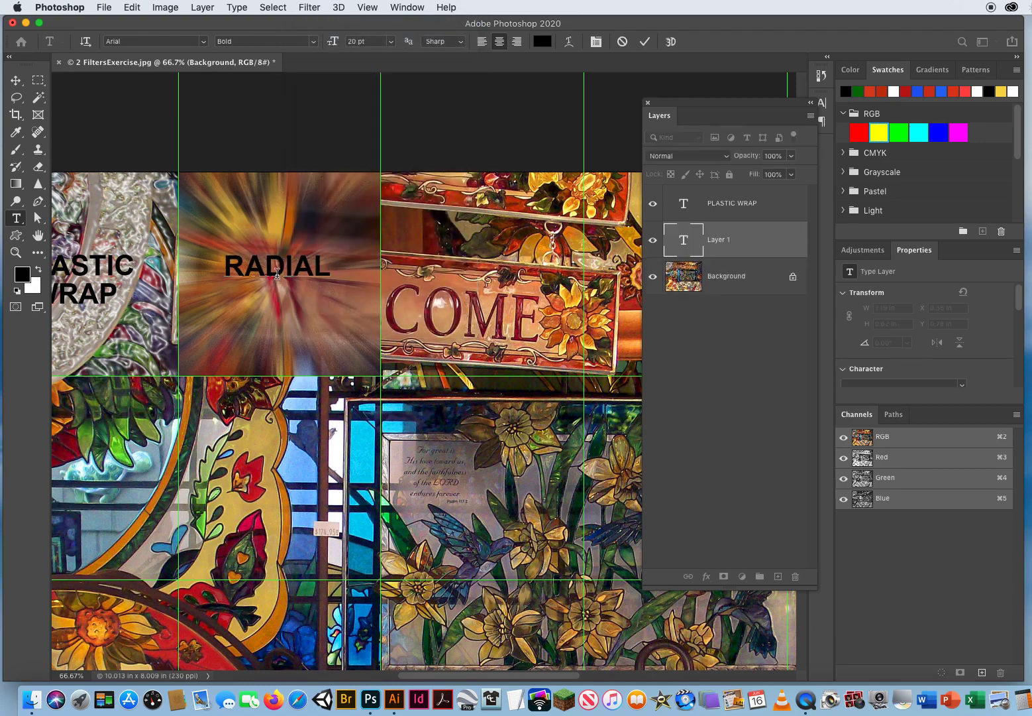
pyautogui.press('Return')
pyautogui.write('BLUR')
pyautogui.click(14, 80)
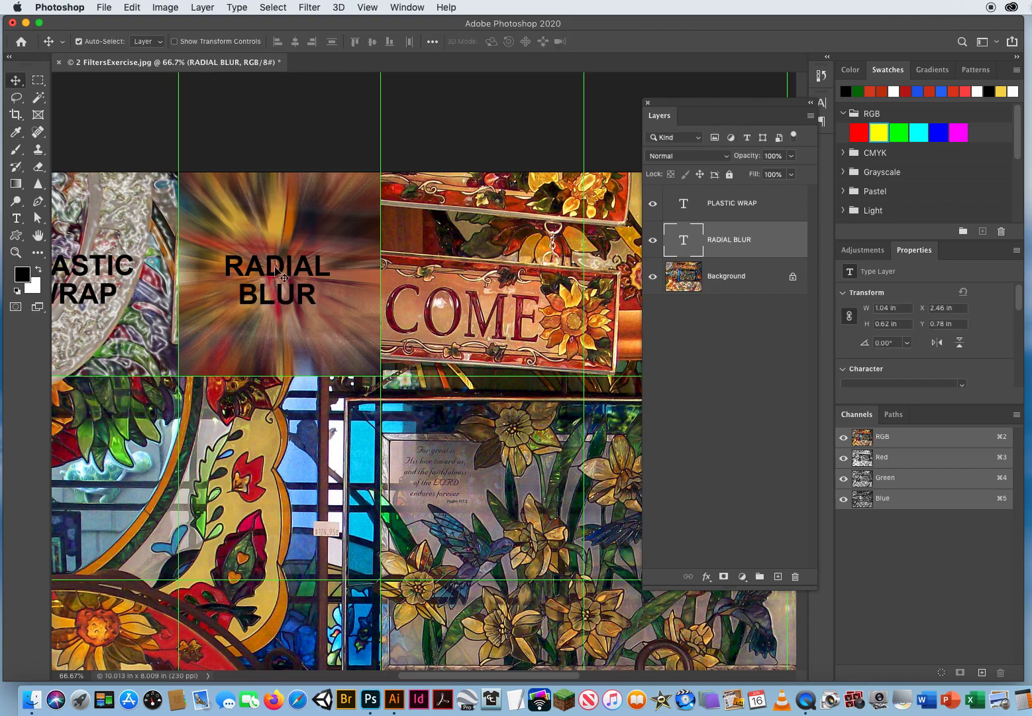
pyautogui.moveTo(277, 273); pyautogui.dragTo(281, 270)
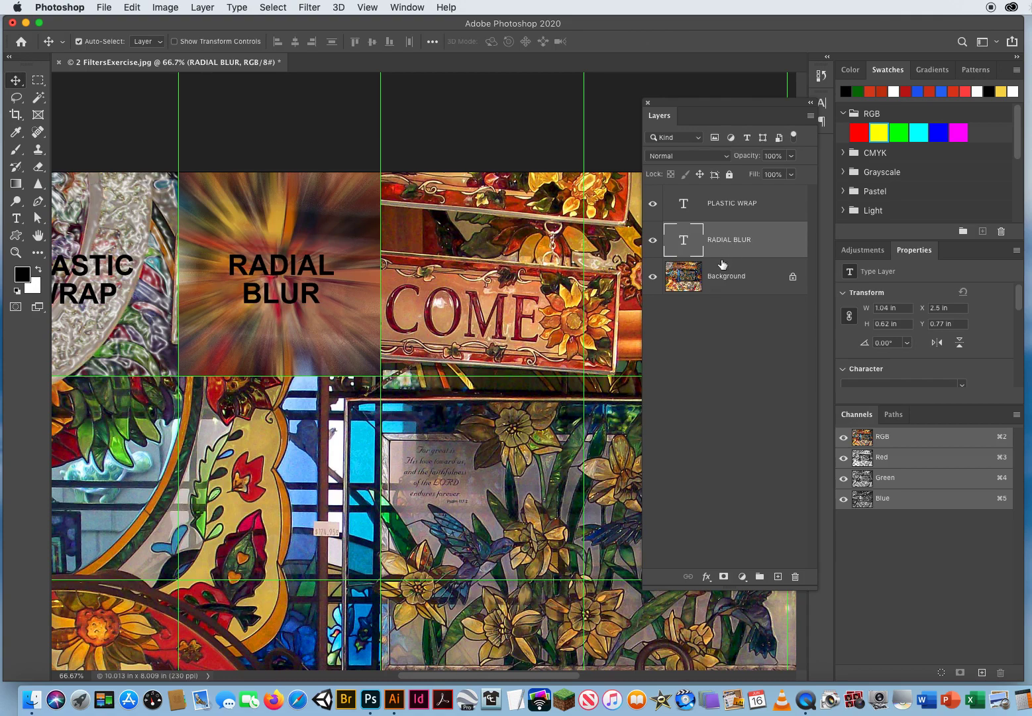
# Reselect the Background photo layer and pan to the next top-row squares.
pyautogui.click(479, 315)
pyautogui.moveTo(479, 315); pyautogui.dragTo(282, 321)
pyautogui.click(37, 81)
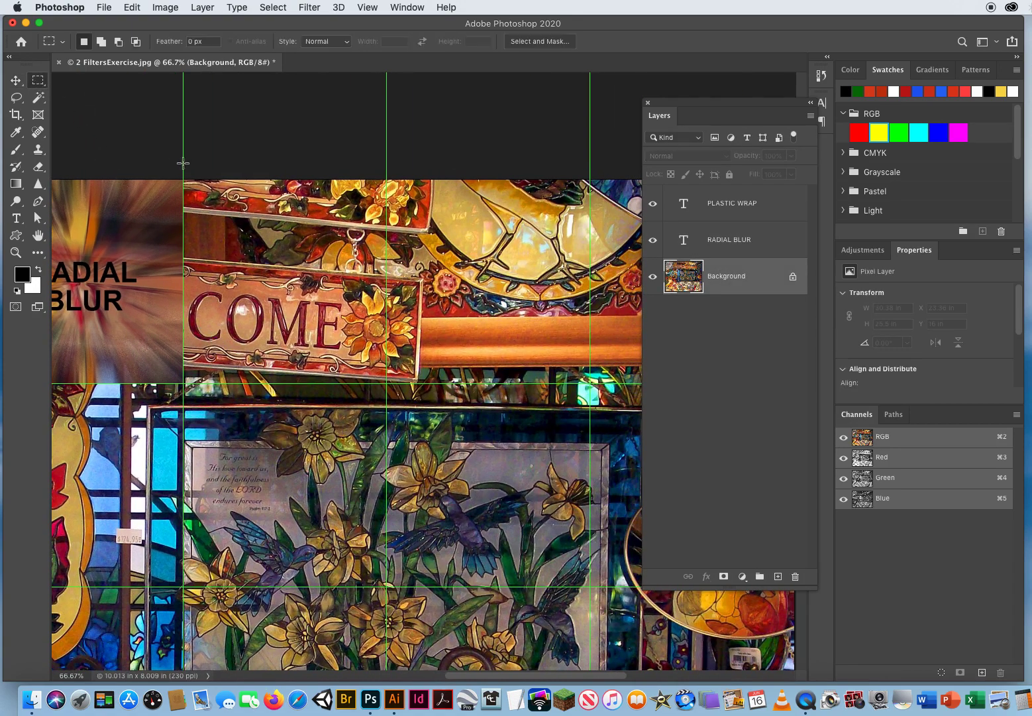
# Select the third top-row square with the COME lettering and preview Angled Strokes on it.
pyautogui.moveTo(183, 180); pyautogui.dragTo(387, 383)
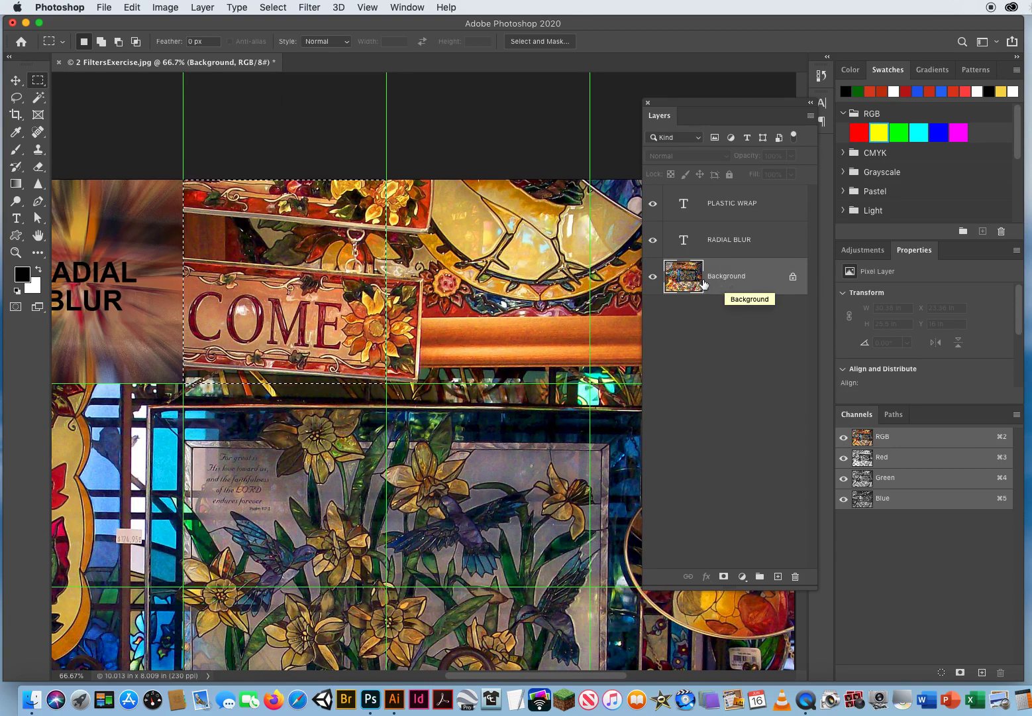
pyautogui.click(310, 9)
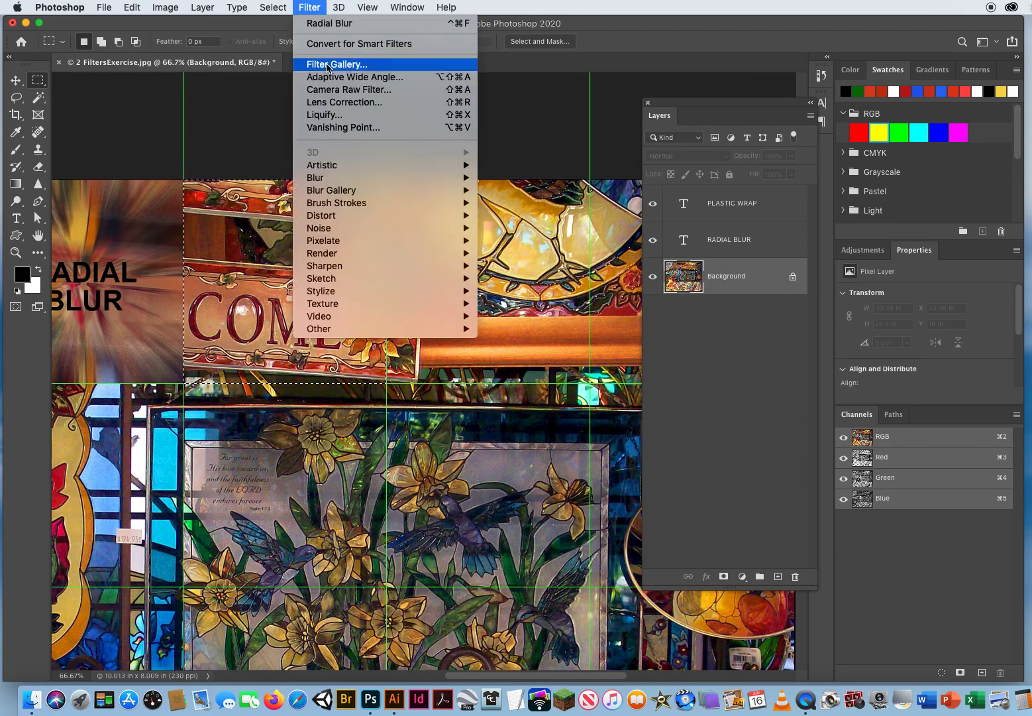
pyautogui.moveTo(366, 167)
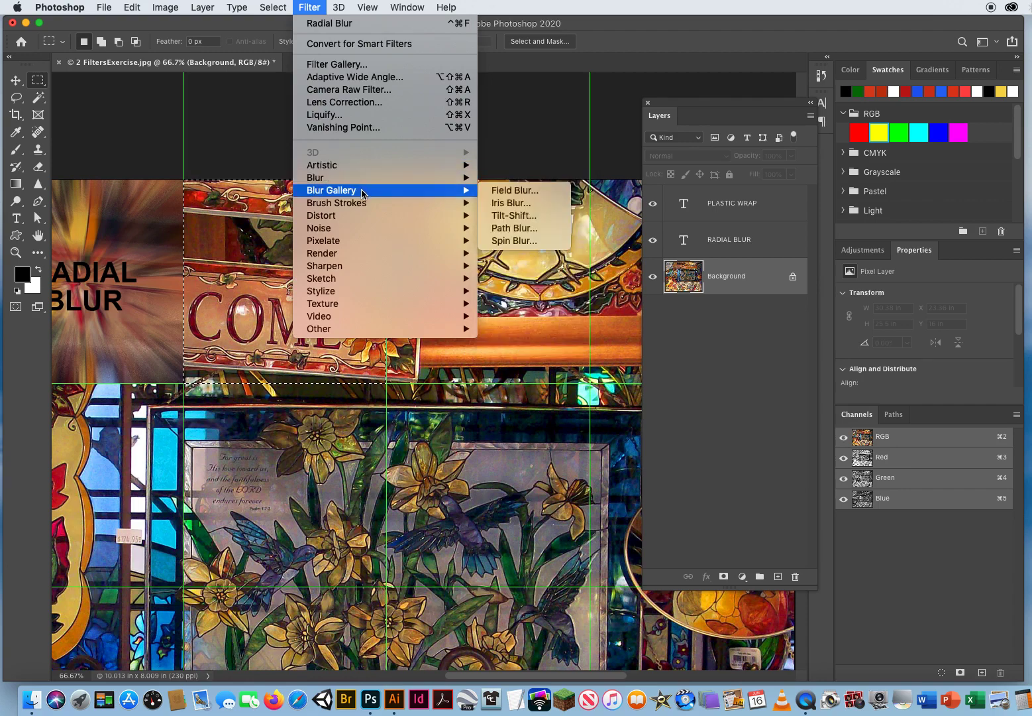
pyautogui.moveTo(376, 205)
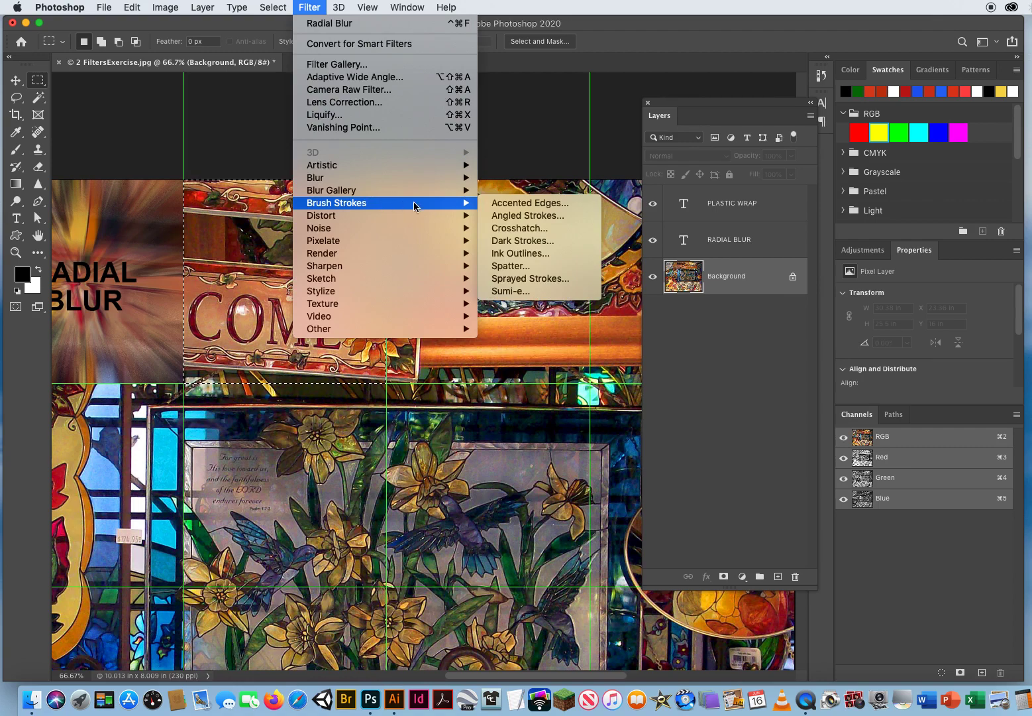
pyautogui.click(525, 216)
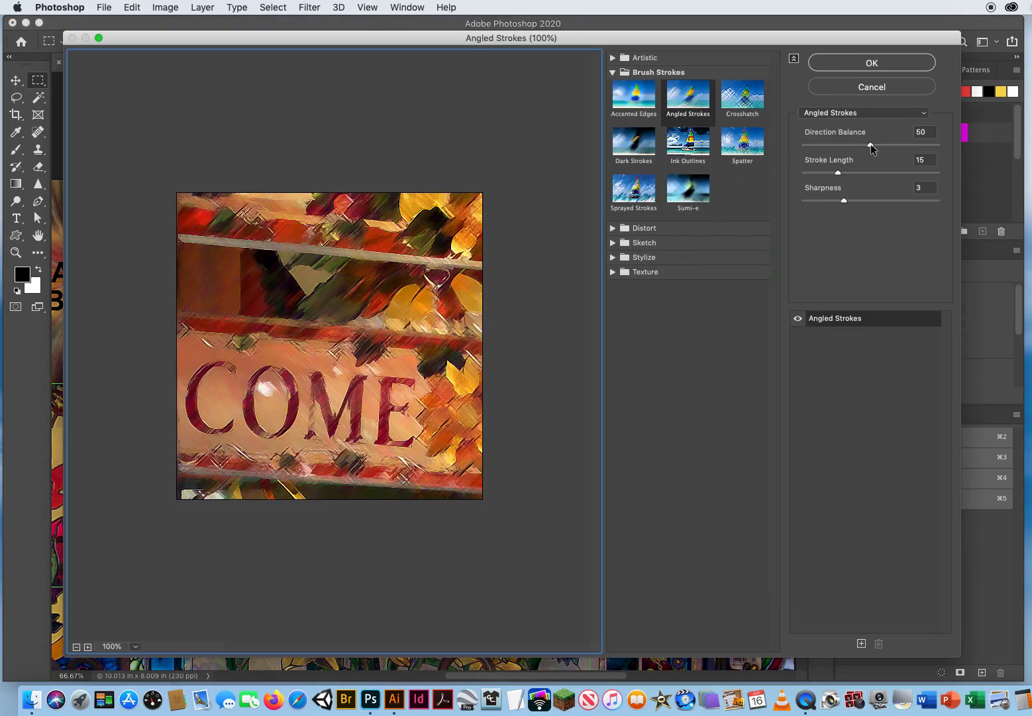
# Apply Sprayed Strokes with direction balance 90, stroke length 19 and spray radius 18, then deselect.
pyautogui.moveTo(869, 145); pyautogui.dragTo(924, 145)
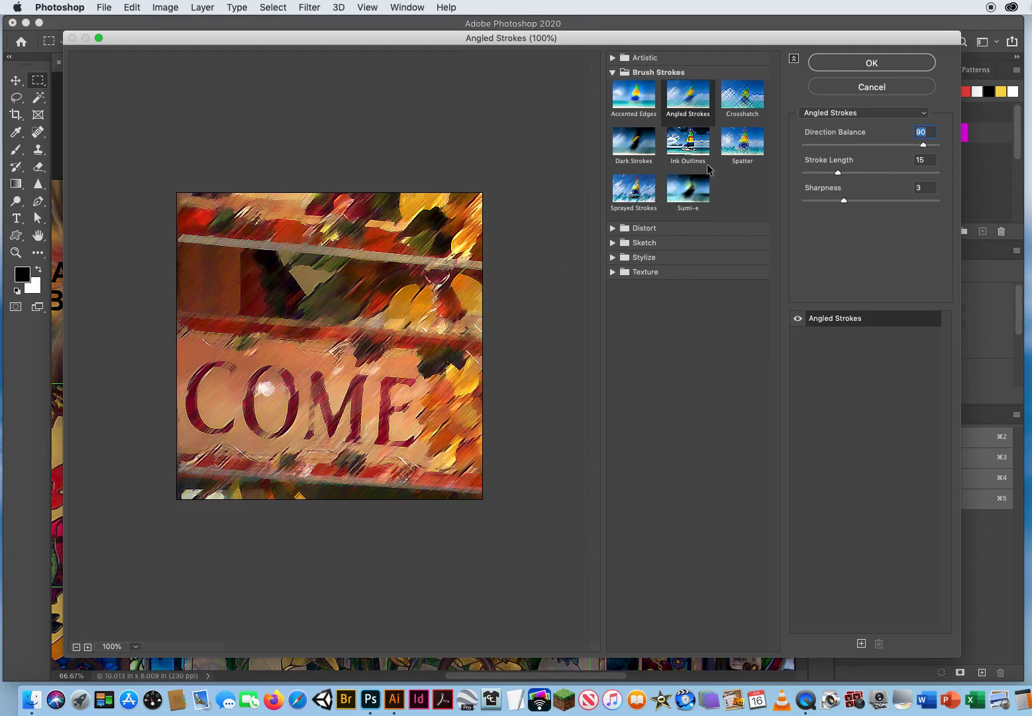
pyautogui.click(631, 194)
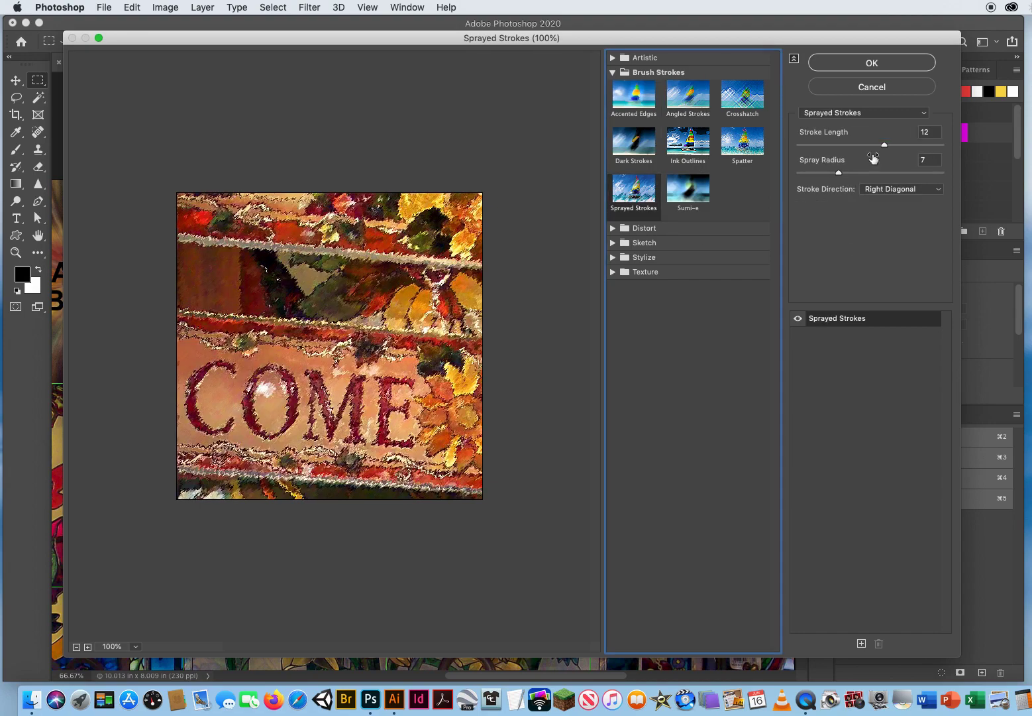
pyautogui.moveTo(884, 144); pyautogui.dragTo(932, 146)
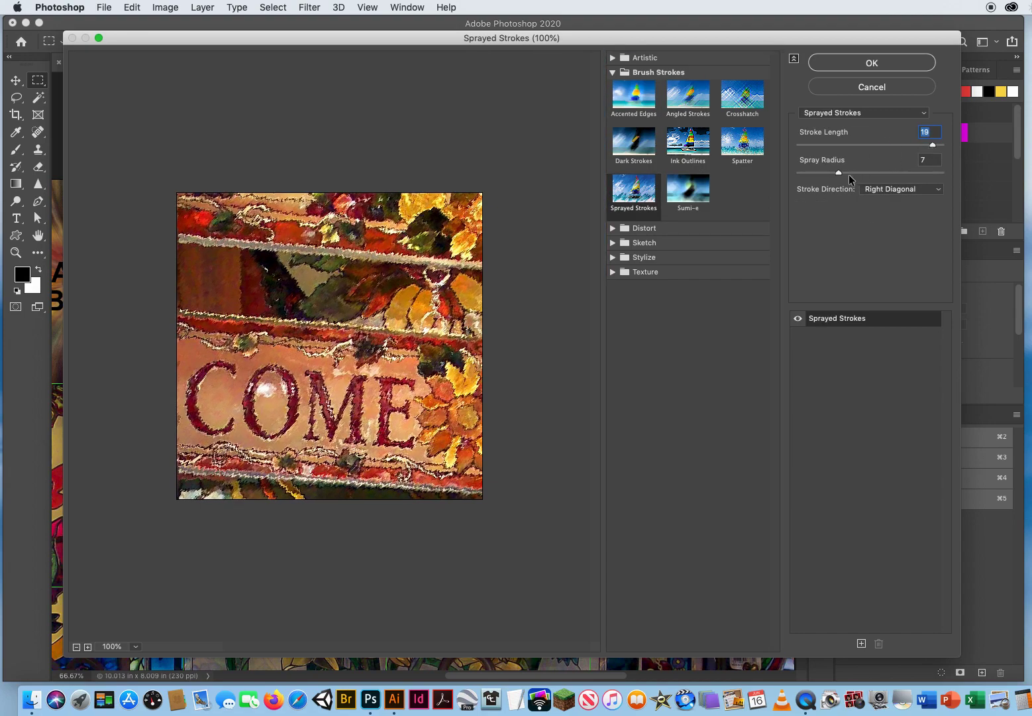
pyautogui.moveTo(838, 174); pyautogui.dragTo(904, 174)
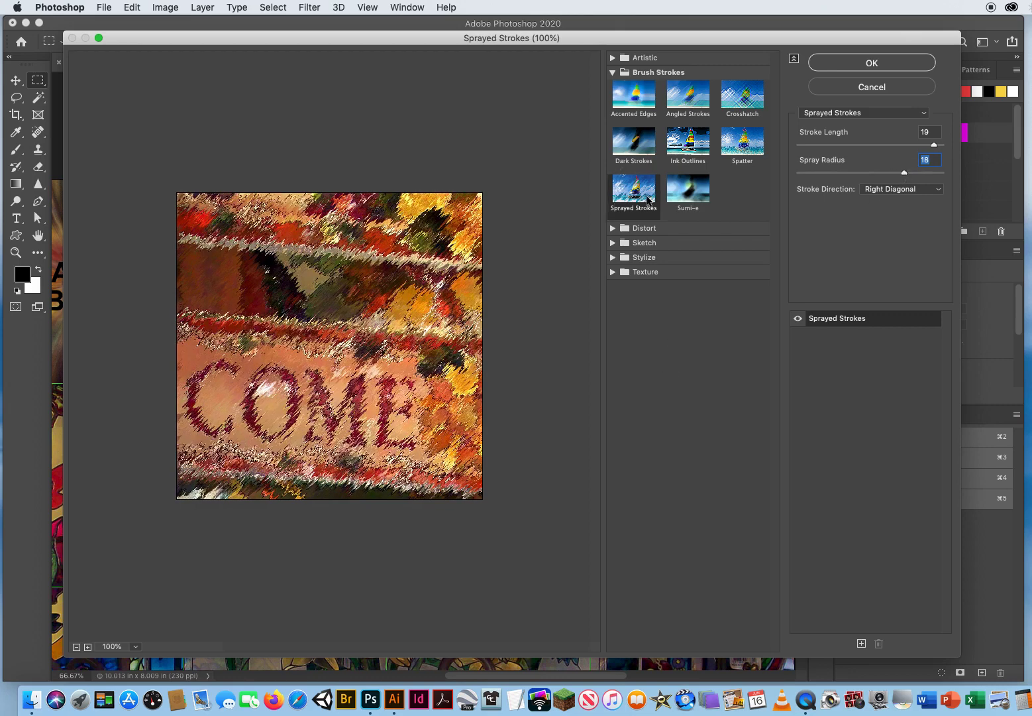
pyautogui.click(858, 61)
pyautogui.press('super+d')
# Type a two-line SPRAYED STROKES caption on the sprayed square, correcting the STROKED typo.
pyautogui.click(19, 217)
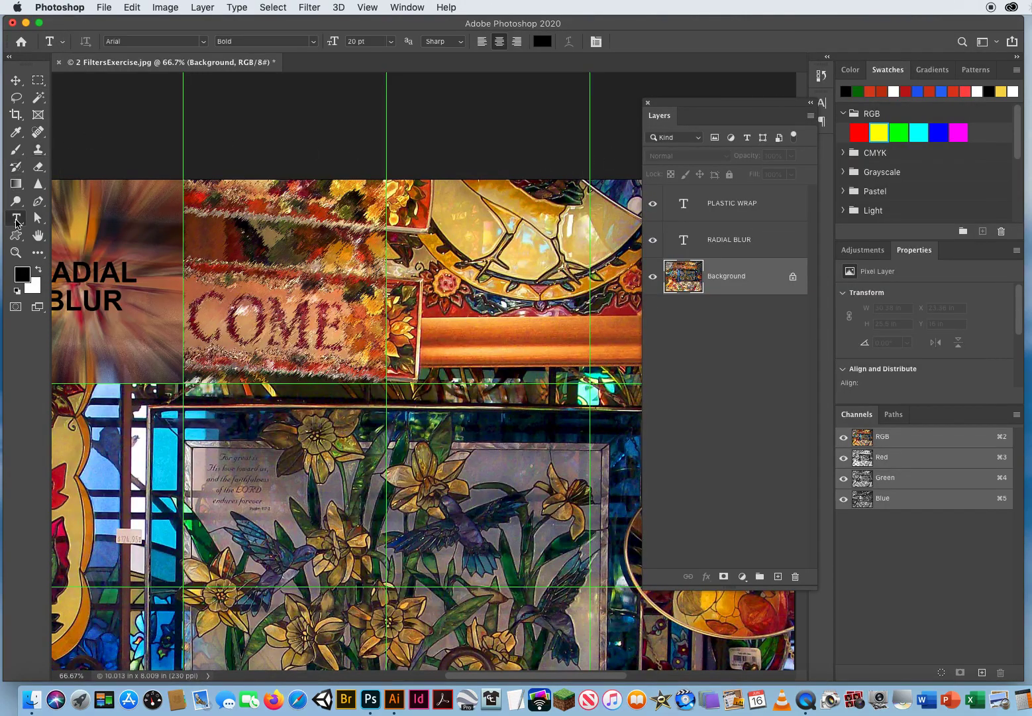
pyautogui.click(293, 265)
pyautogui.write('SPRAYED')
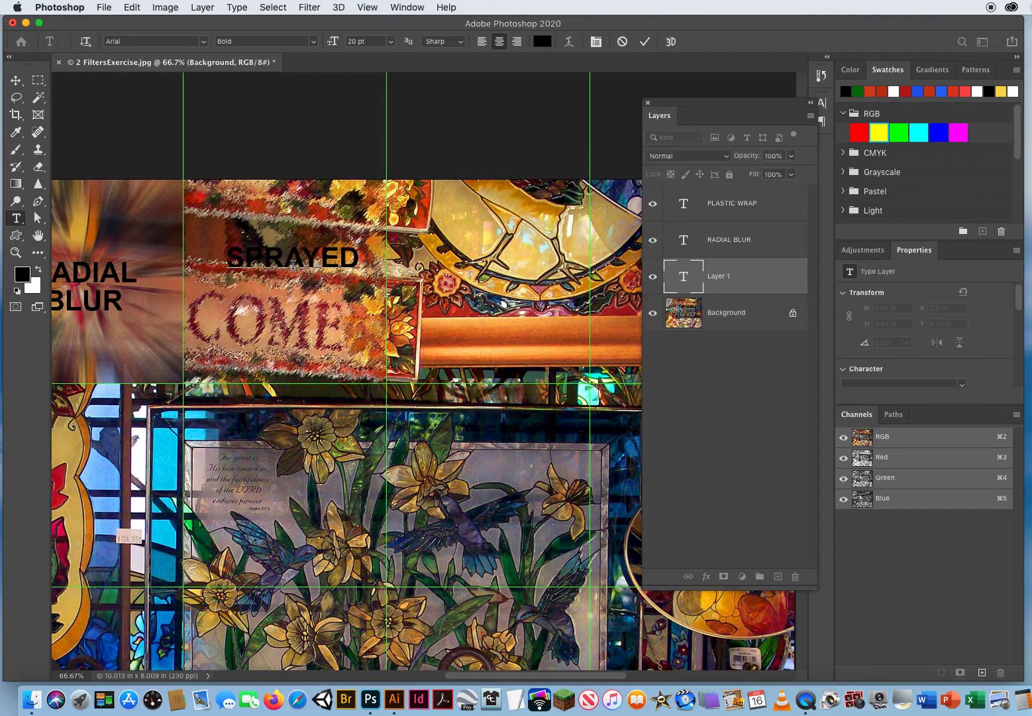
pyautogui.press('Return')
pyautogui.write('STROKED')
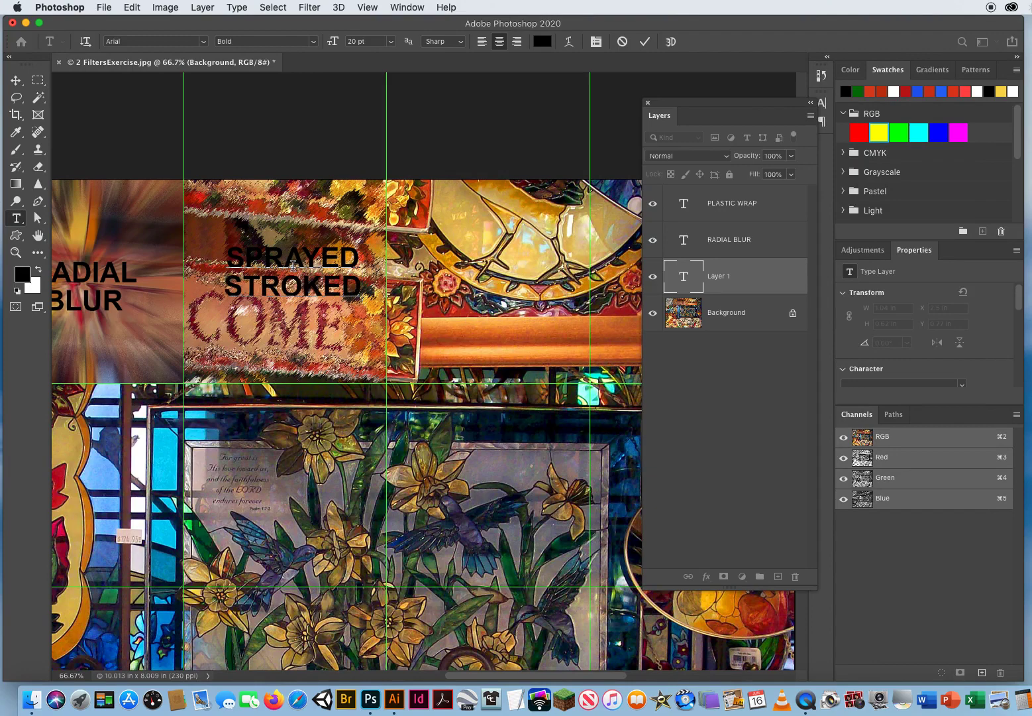
pyautogui.press('BackSpace')
pyautogui.write('S')
# Commit the caption, nudge it slightly lower, and reselect the photo layer.
pyautogui.click(15, 80)
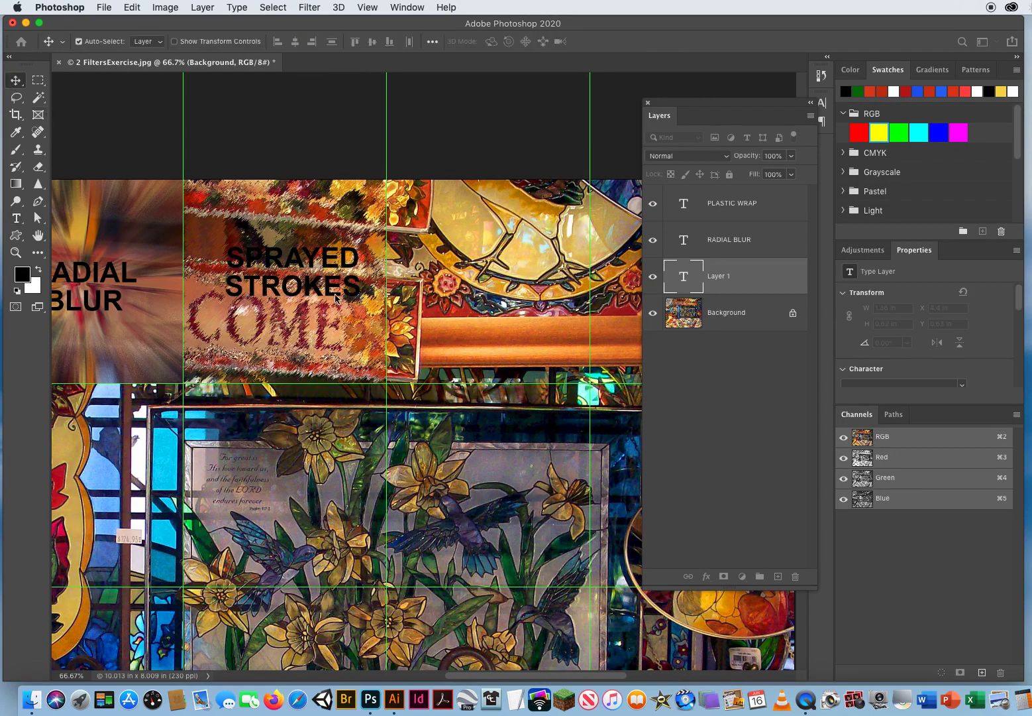
pyautogui.moveTo(294, 253); pyautogui.dragTo(295, 270)
pyautogui.click(719, 314)
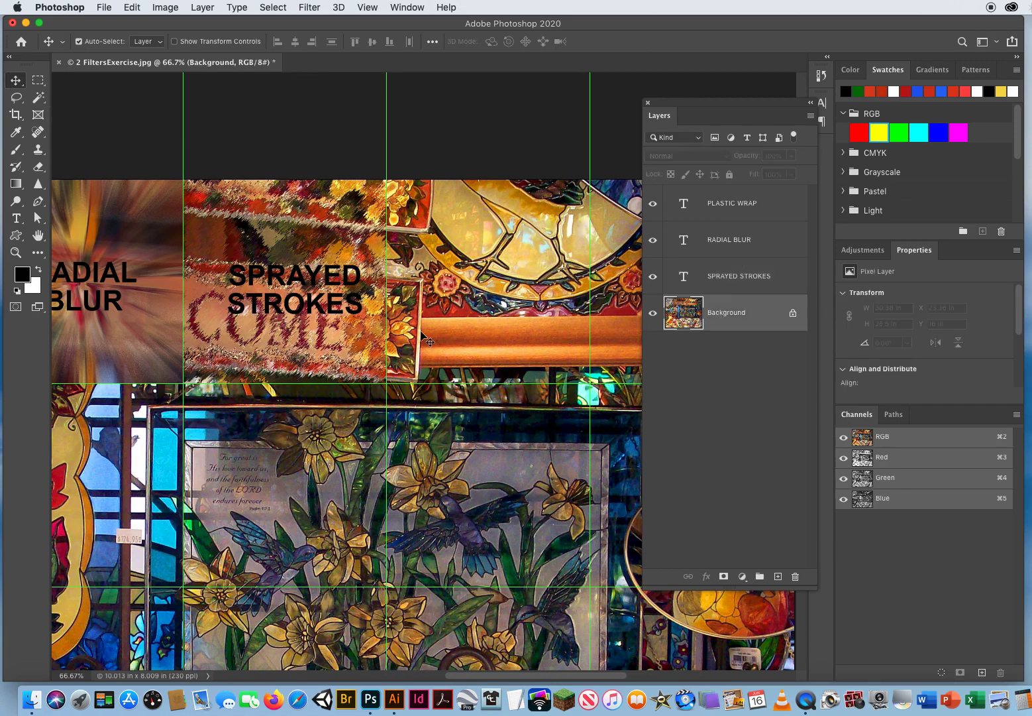
pyautogui.hscroll(5, 424, 338)
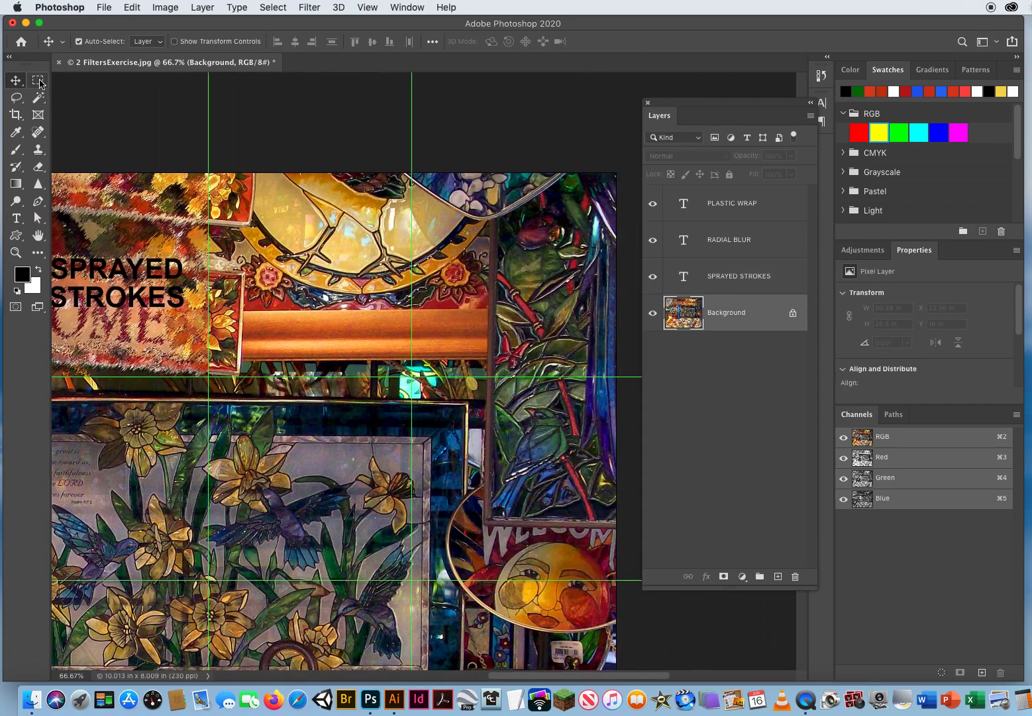
# Select the next top-row square and apply a Twirl distortion at angle 319.
pyautogui.click(38, 80)
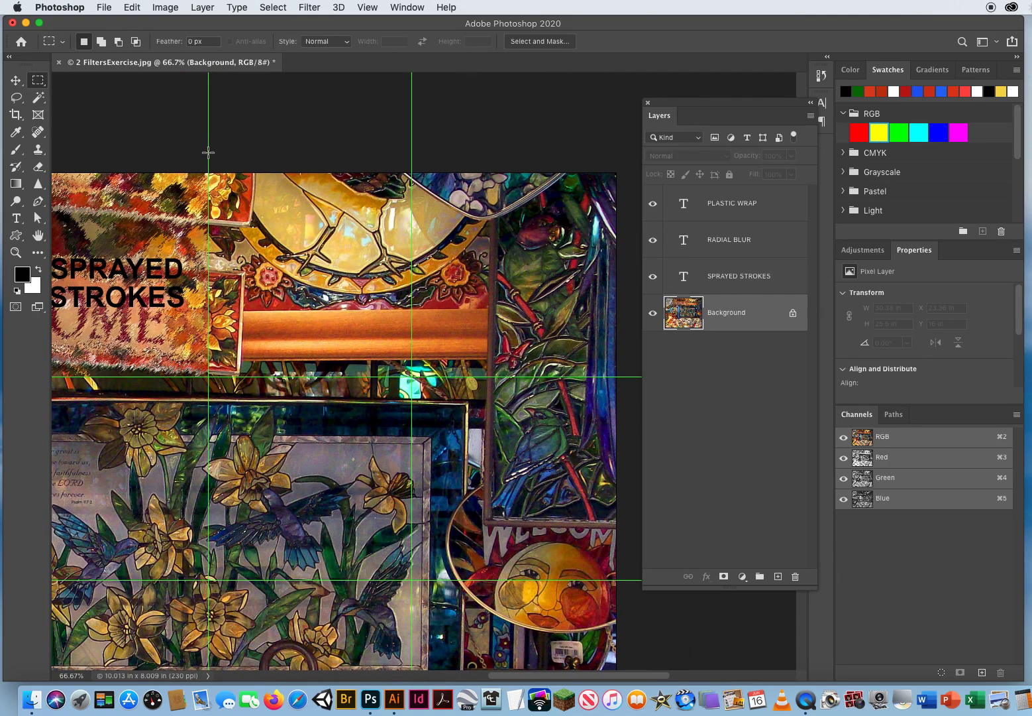
pyautogui.moveTo(208, 173); pyautogui.dragTo(411, 376)
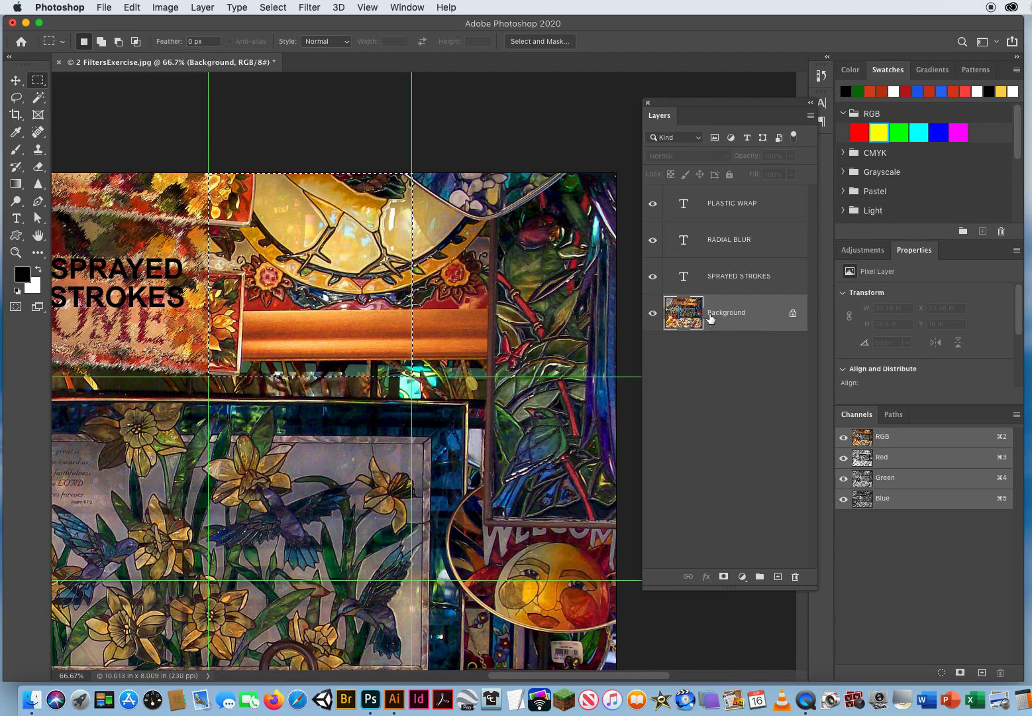
pyautogui.click(305, 8)
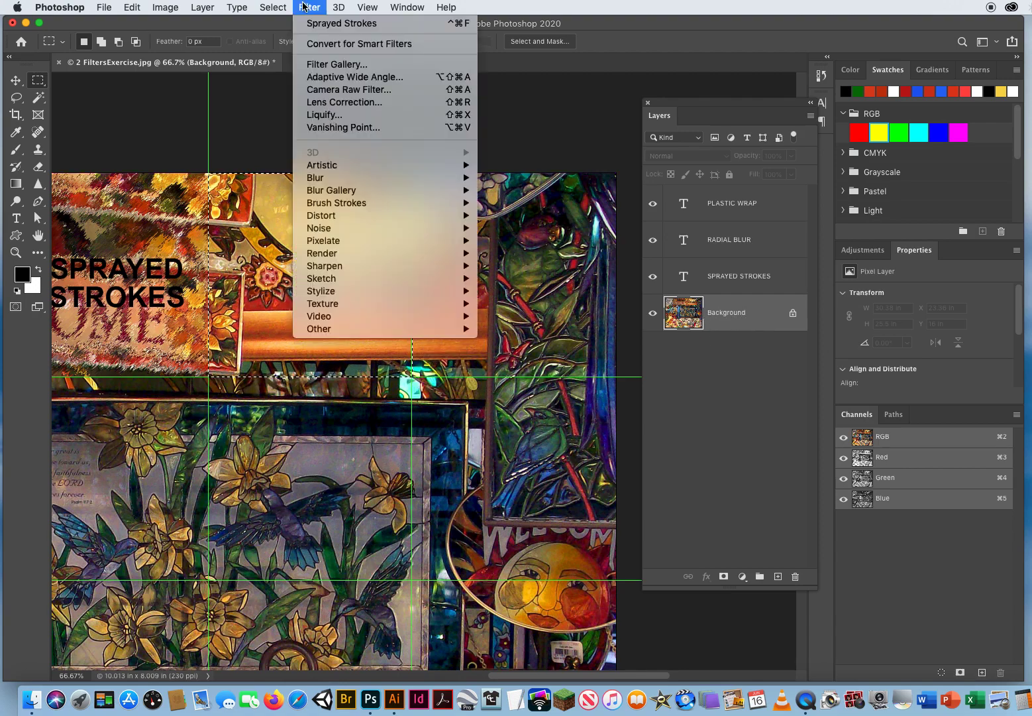
pyautogui.moveTo(331, 216)
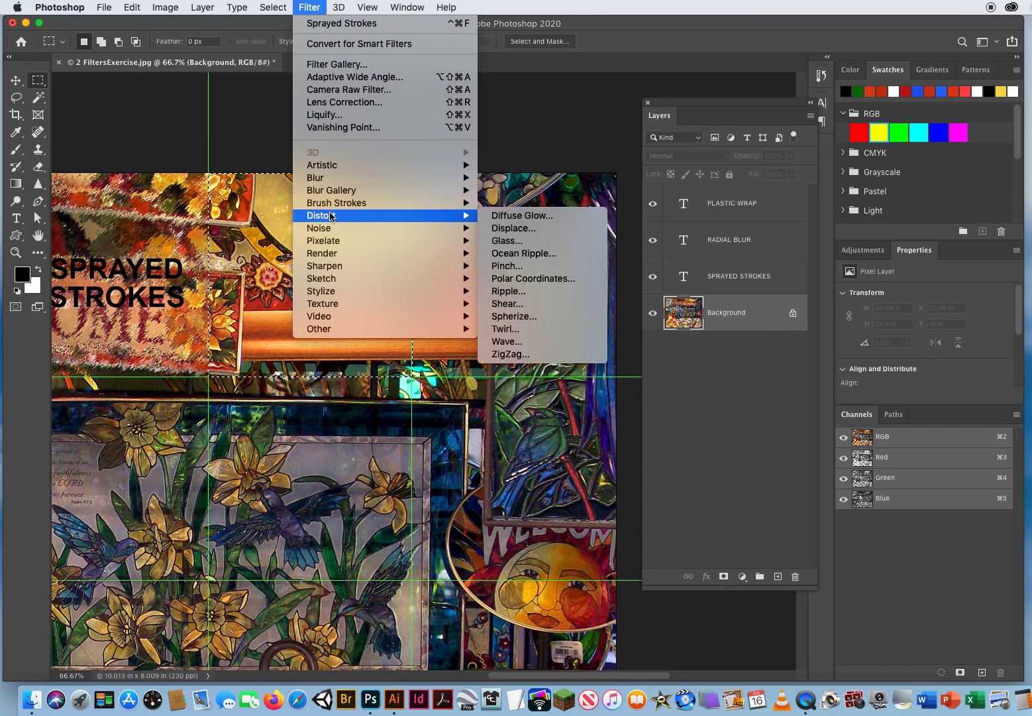
pyautogui.click(557, 329)
pyautogui.moveTo(592, 386); pyautogui.dragTo(553, 387)
pyautogui.click(728, 191)
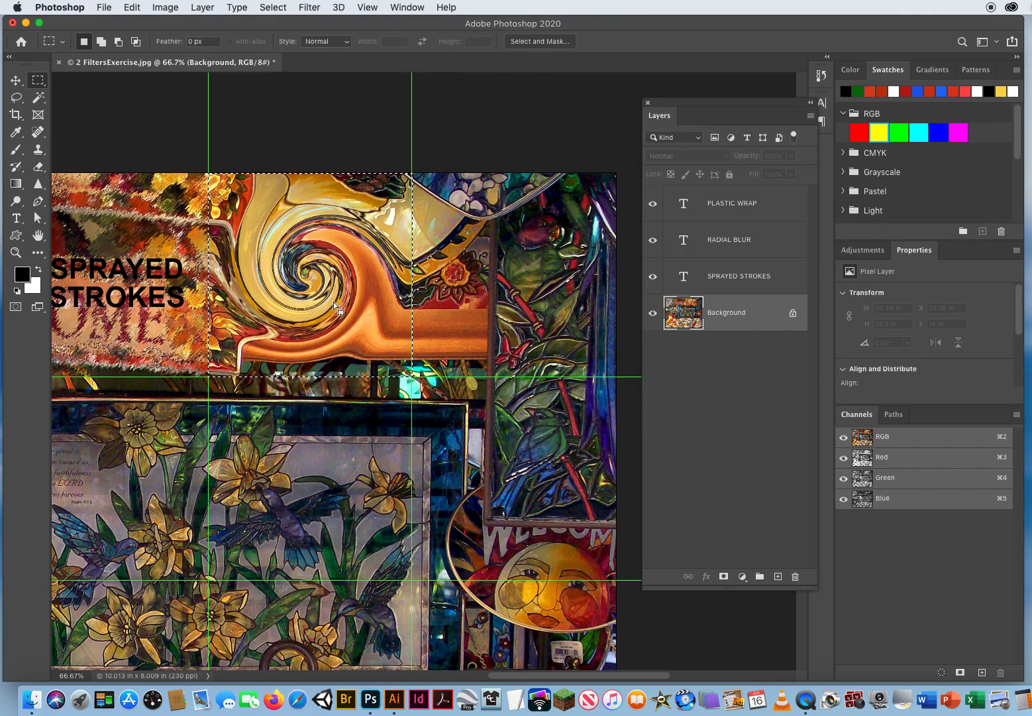
# Deselect, add a black TWIRL caption lower on the swirl, and reselect the photo layer.
pyautogui.click(335, 298)
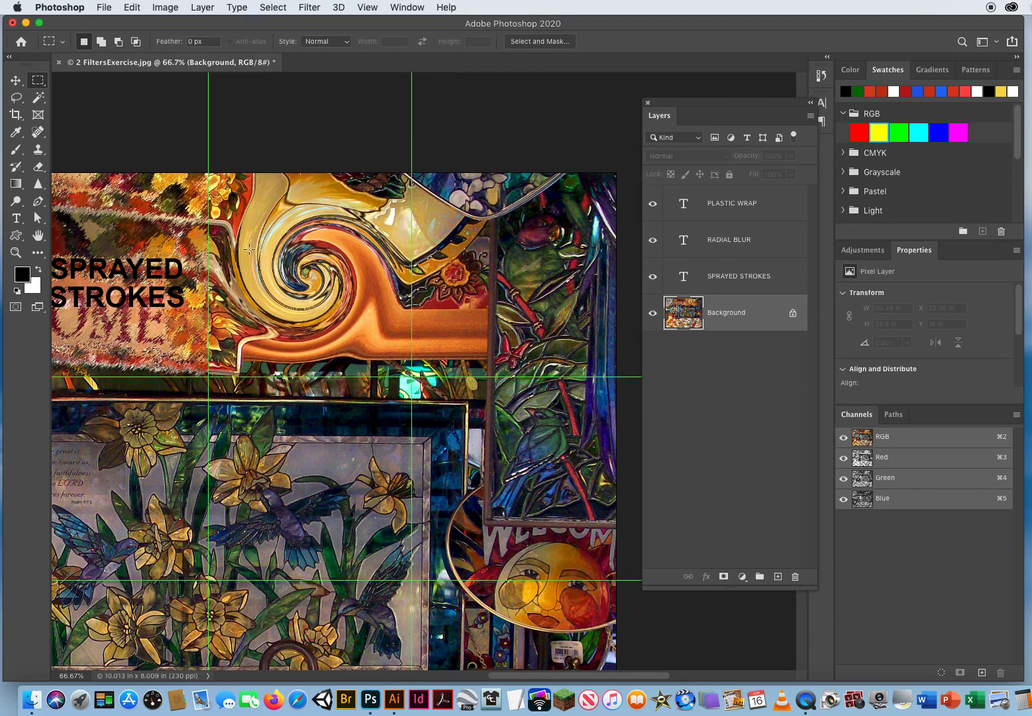
pyautogui.click(16, 218)
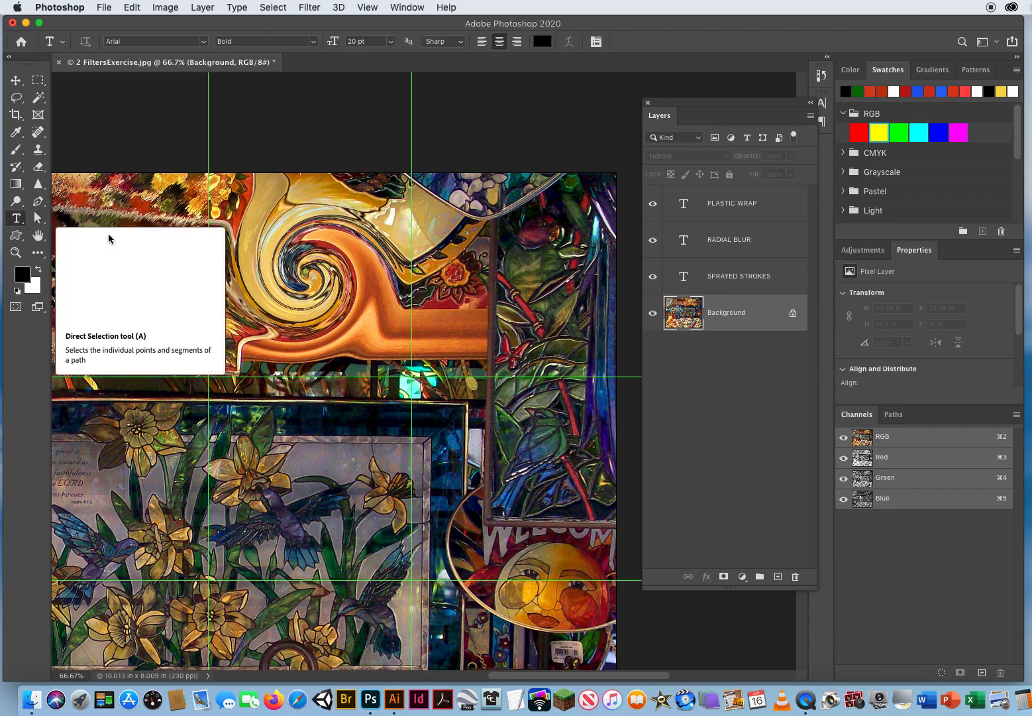
pyautogui.click(306, 270)
pyautogui.write('TWIRL')
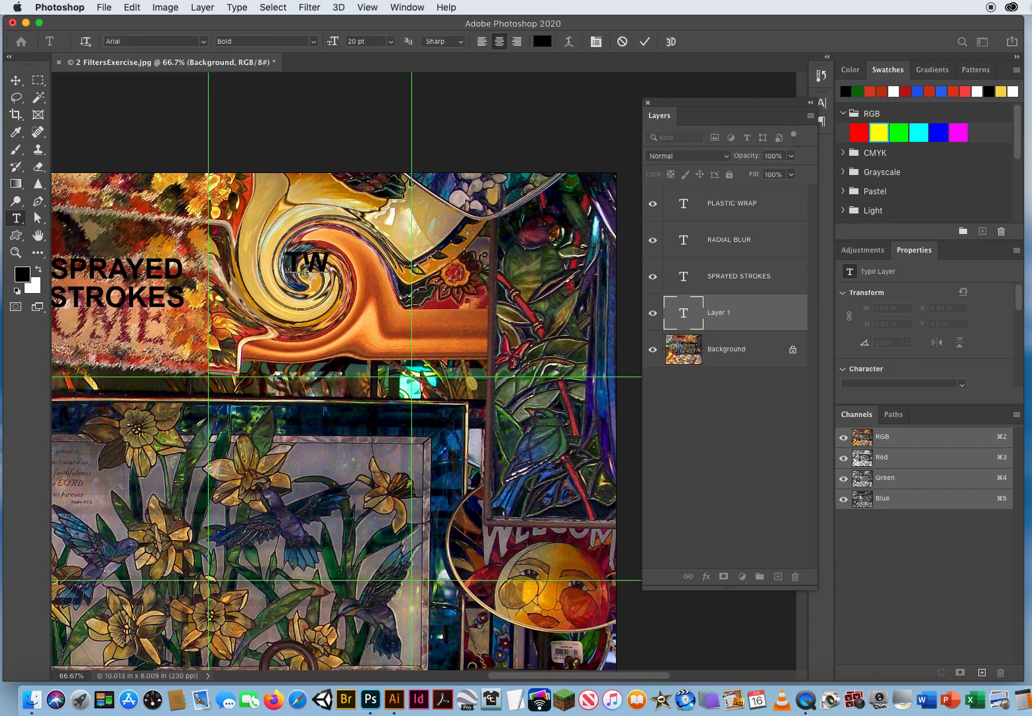
pyautogui.click(14, 81)
pyautogui.moveTo(307, 277); pyautogui.dragTo(315, 302)
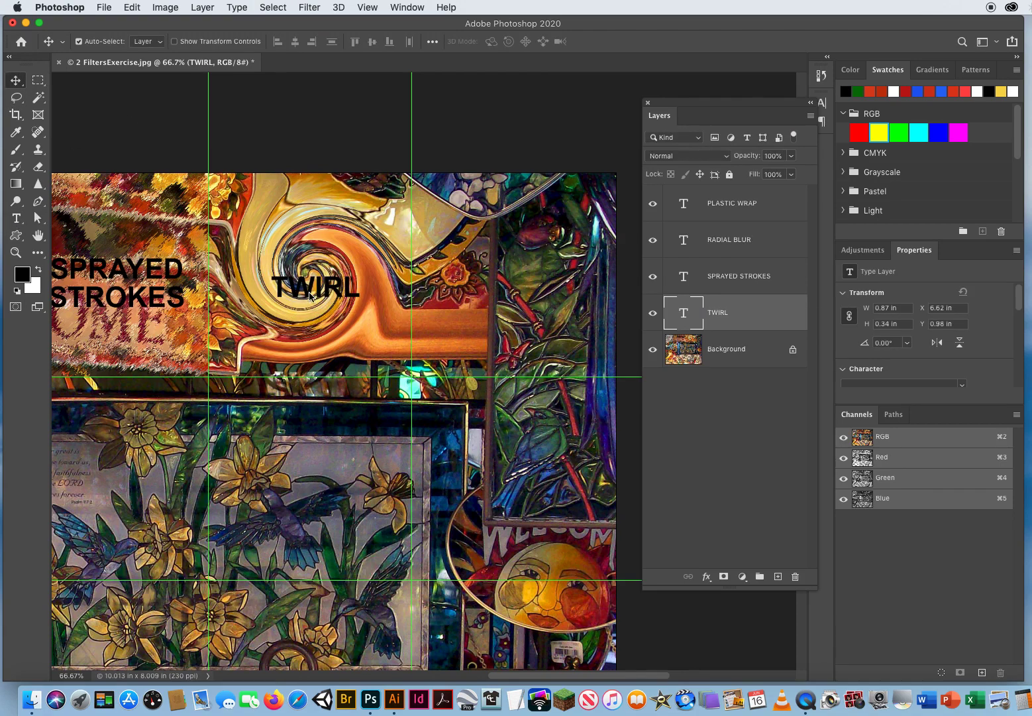
pyautogui.click(733, 350)
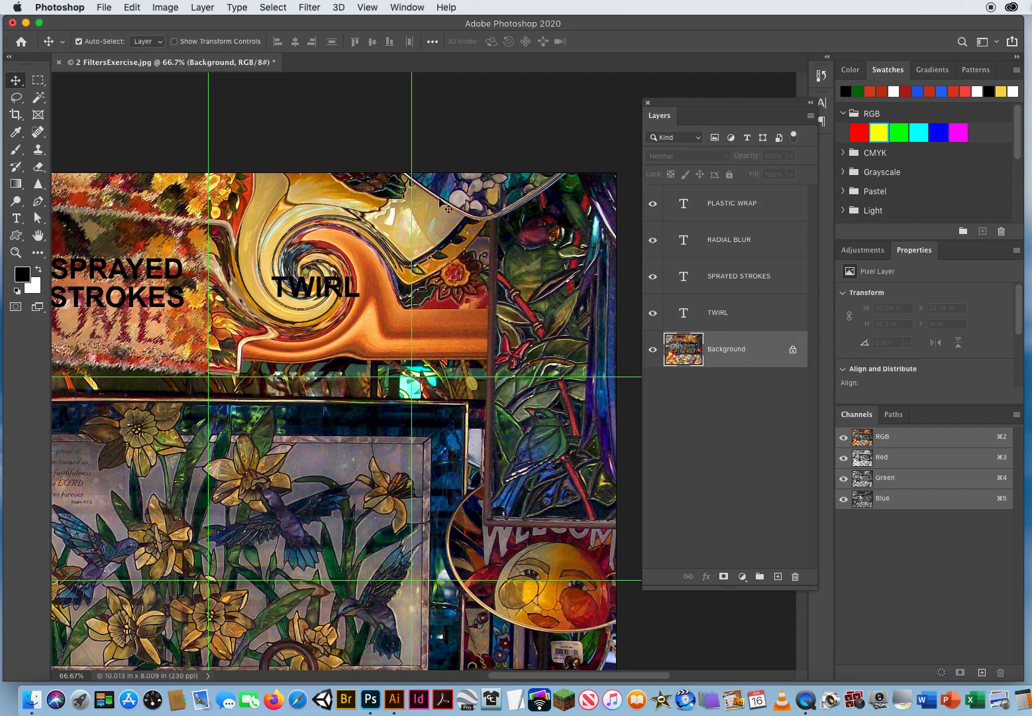
pyautogui.click(42, 81)
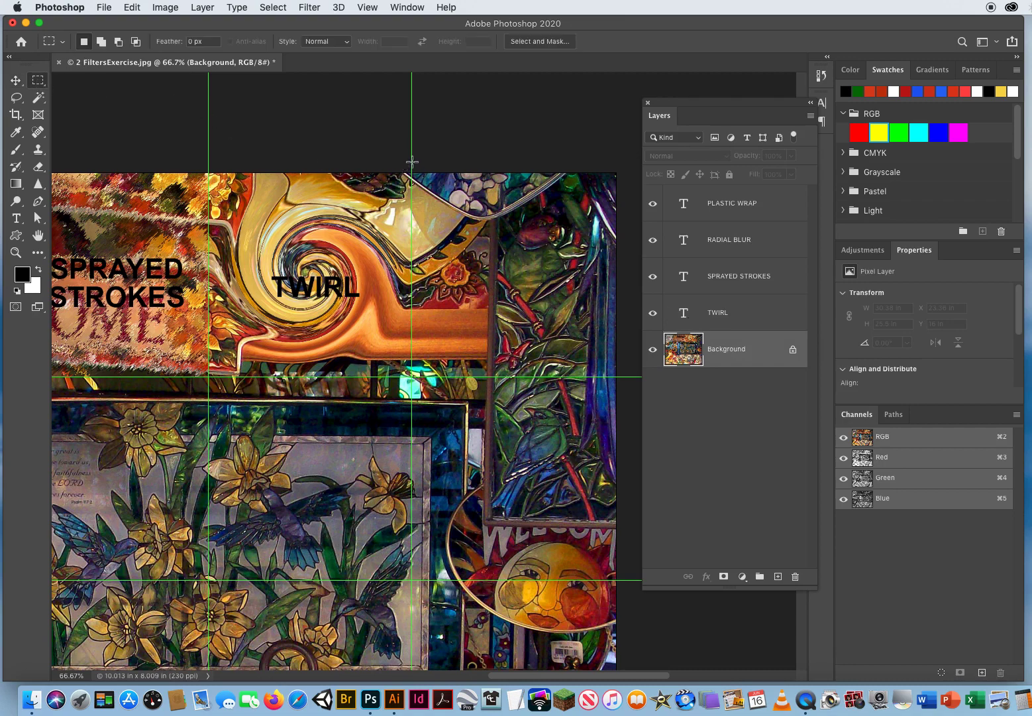
# Select the top-right square out to the image edge and bring up the Noise filters.
pyautogui.moveTo(411, 161); pyautogui.dragTo(629, 373)
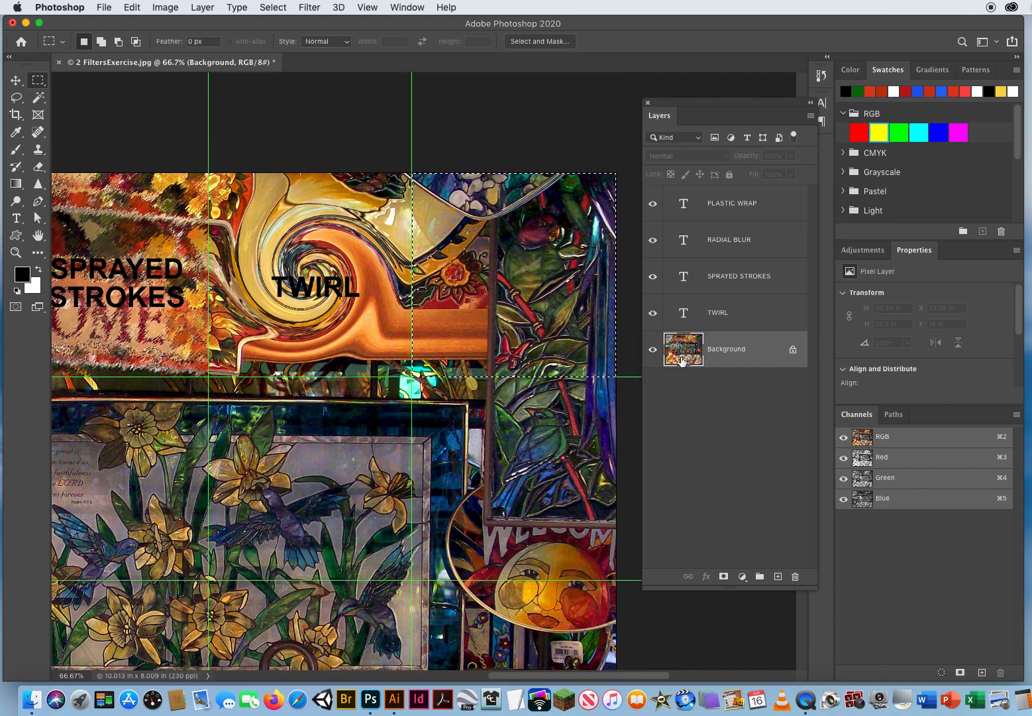
pyautogui.click(311, 8)
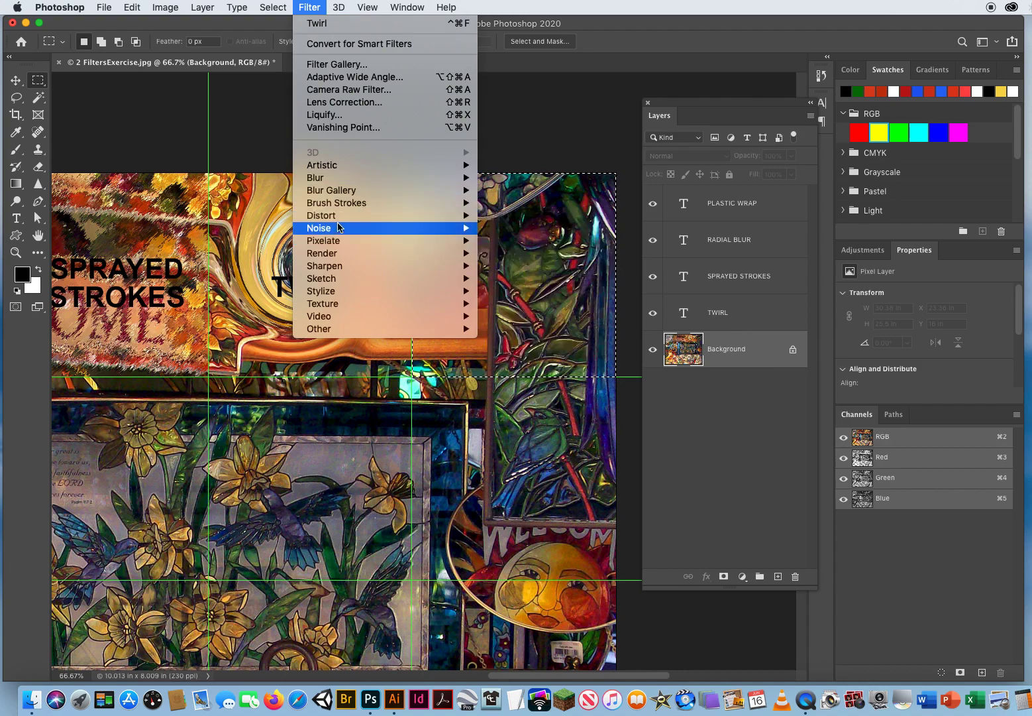
pyautogui.moveTo(337, 229)
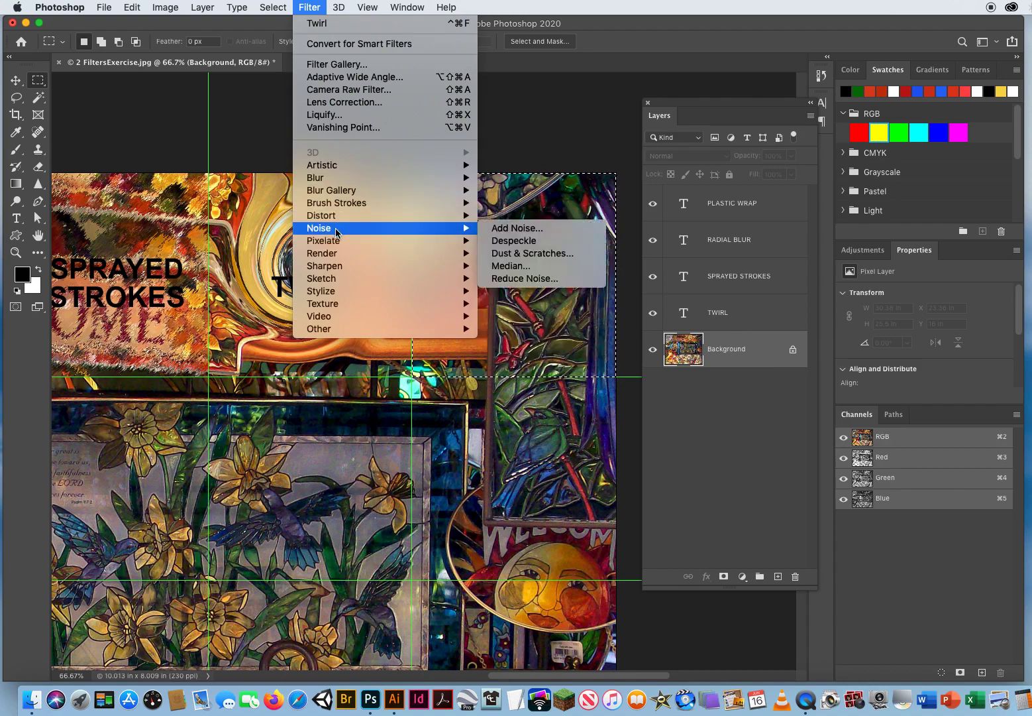
# Add monochromatic Gaussian noise at 49.50% to the top-right square.
pyautogui.click(524, 229)
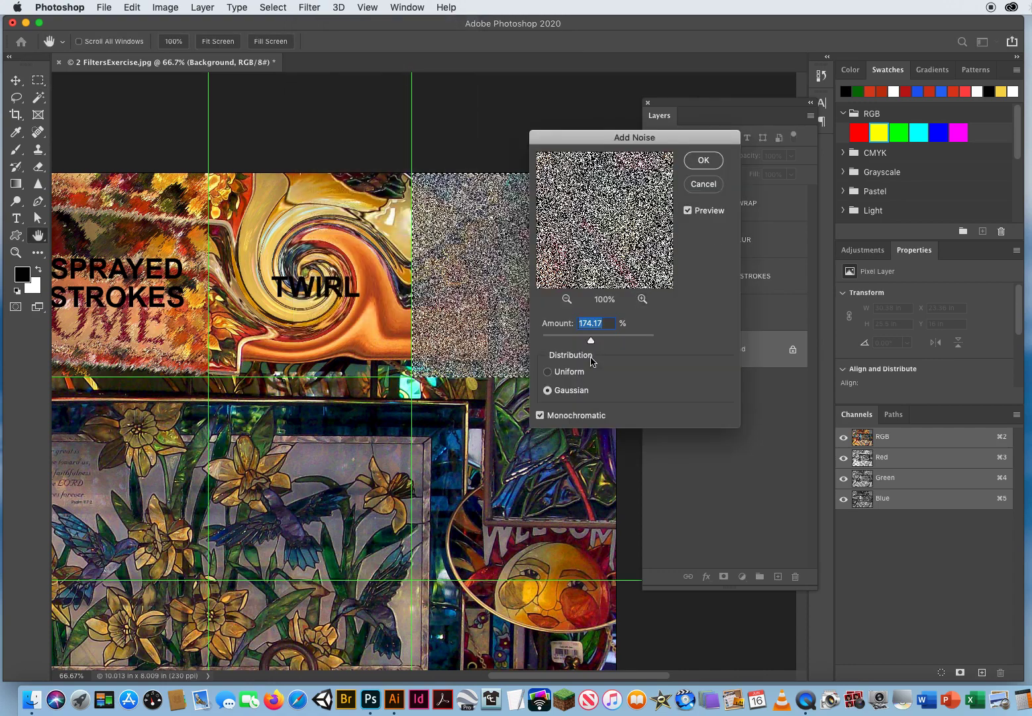
pyautogui.moveTo(606, 134); pyautogui.dragTo(675, 134)
pyautogui.moveTo(660, 340); pyautogui.dragTo(627, 343)
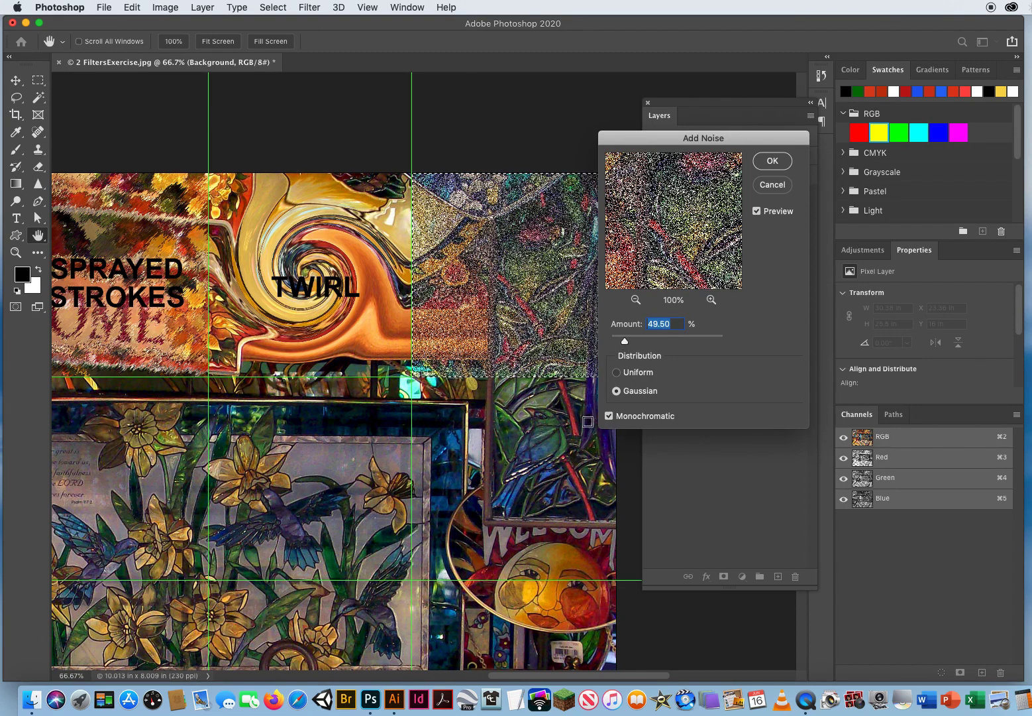
pyautogui.click(609, 416)
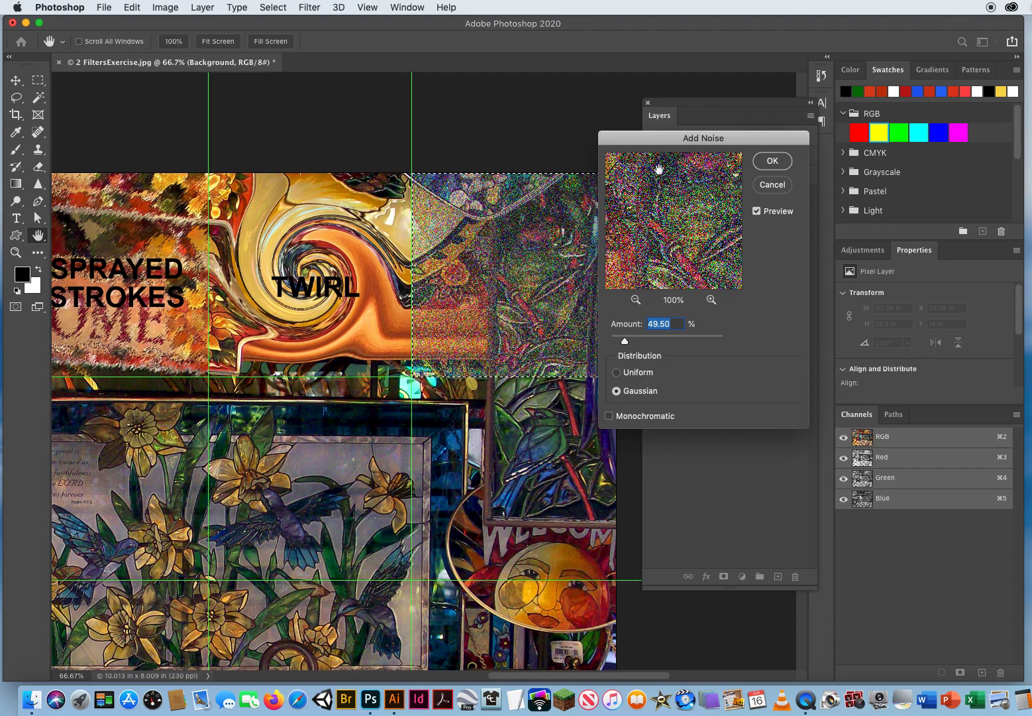
pyautogui.click(609, 417)
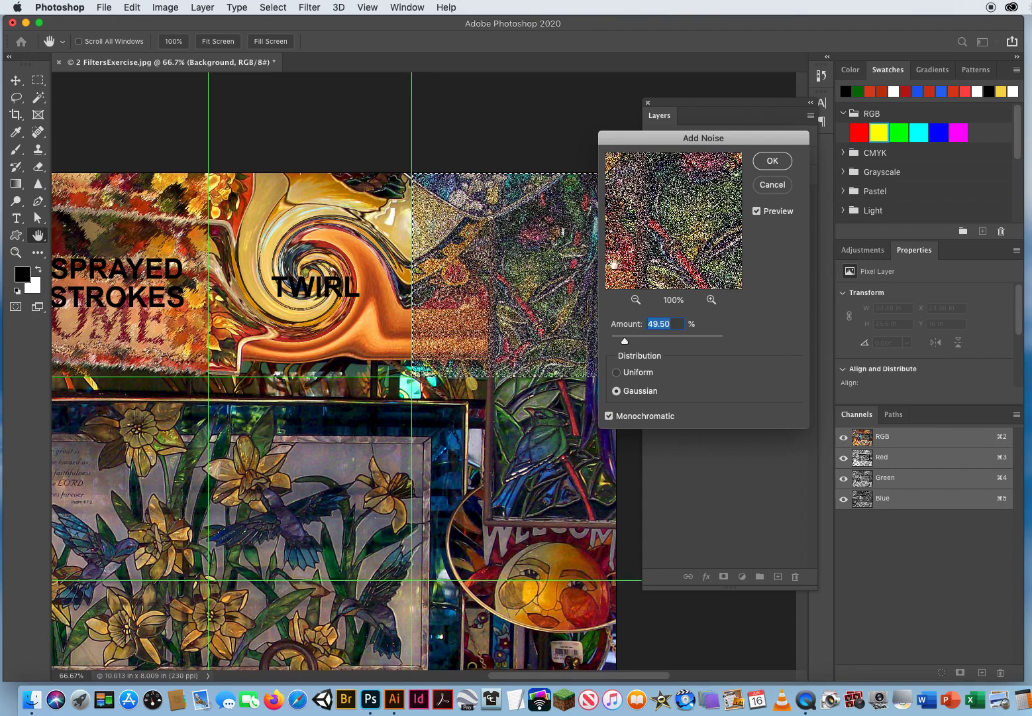
pyautogui.click(774, 166)
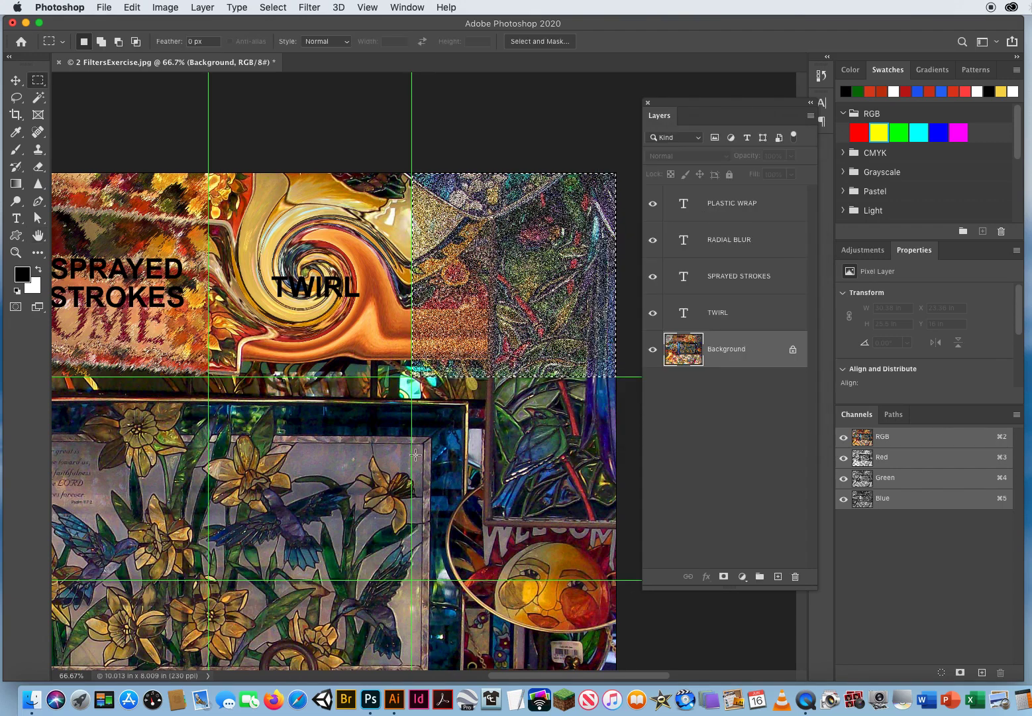
# Deselect and caption the noisy square NOISE, nudging it slightly down and right.
pyautogui.press('super+d')
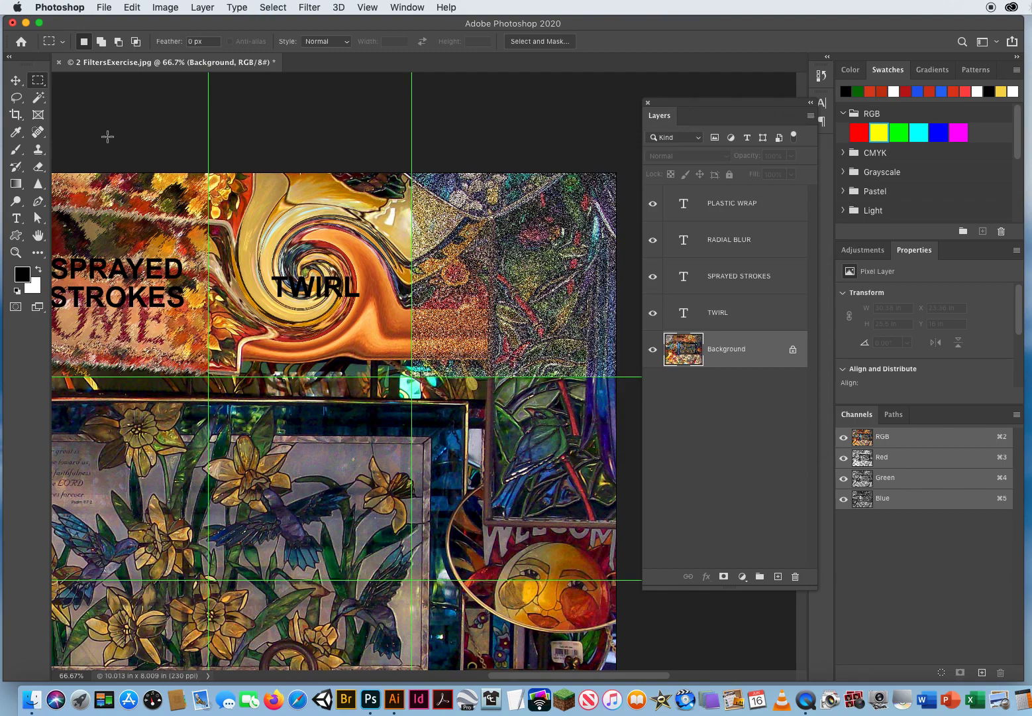
pyautogui.click(16, 218)
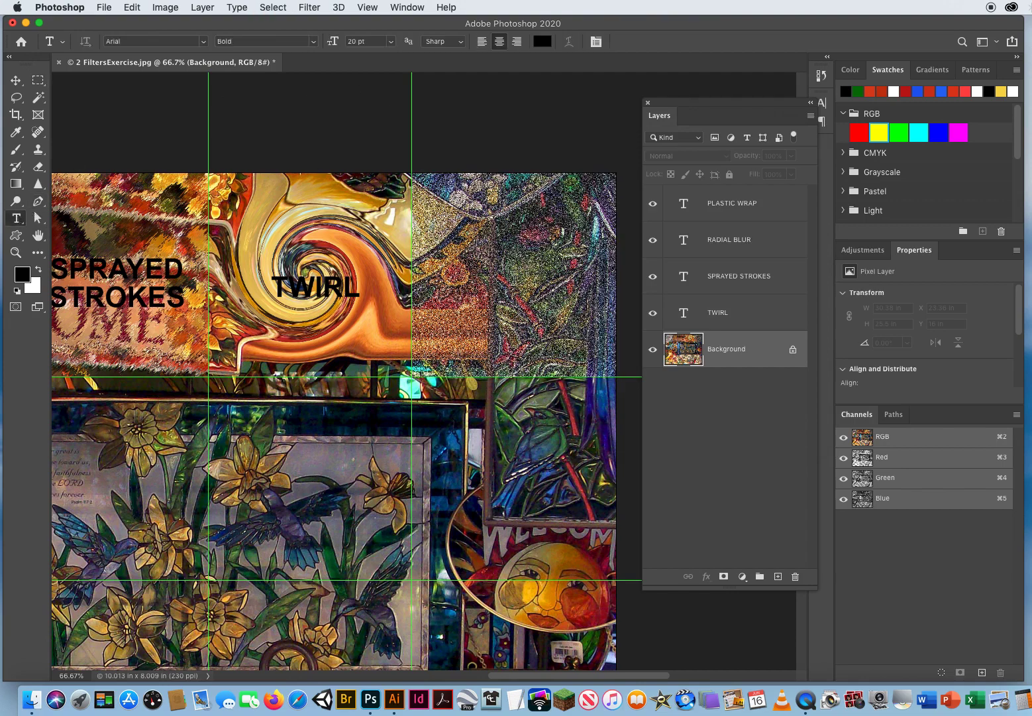
pyautogui.click(514, 279)
pyautogui.write('NOISE')
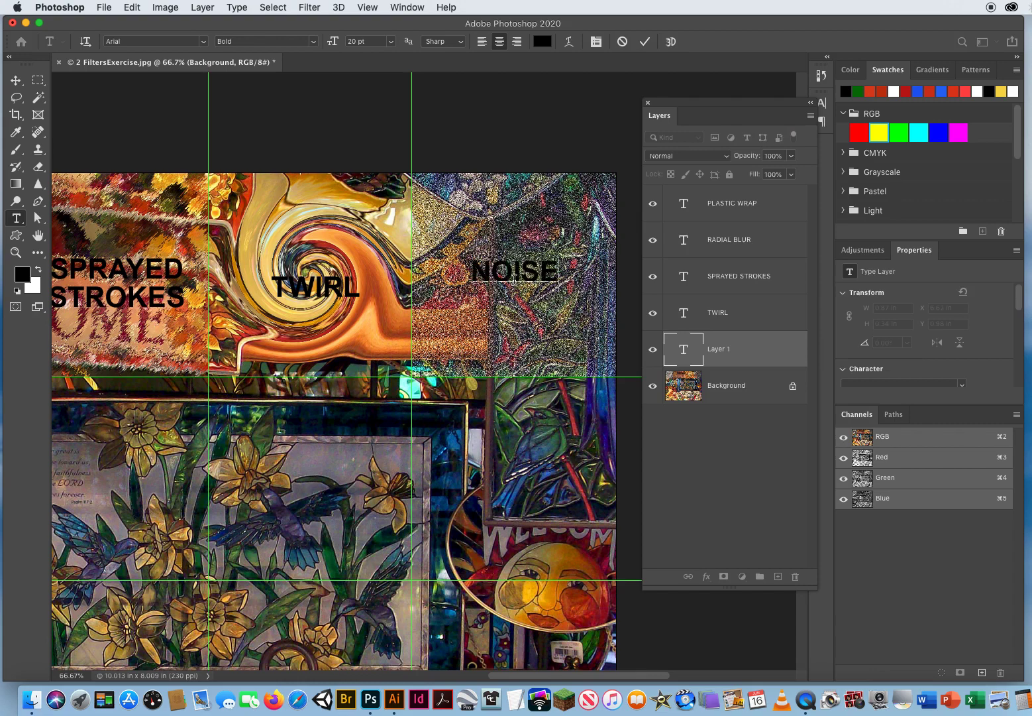
pyautogui.click(16, 80)
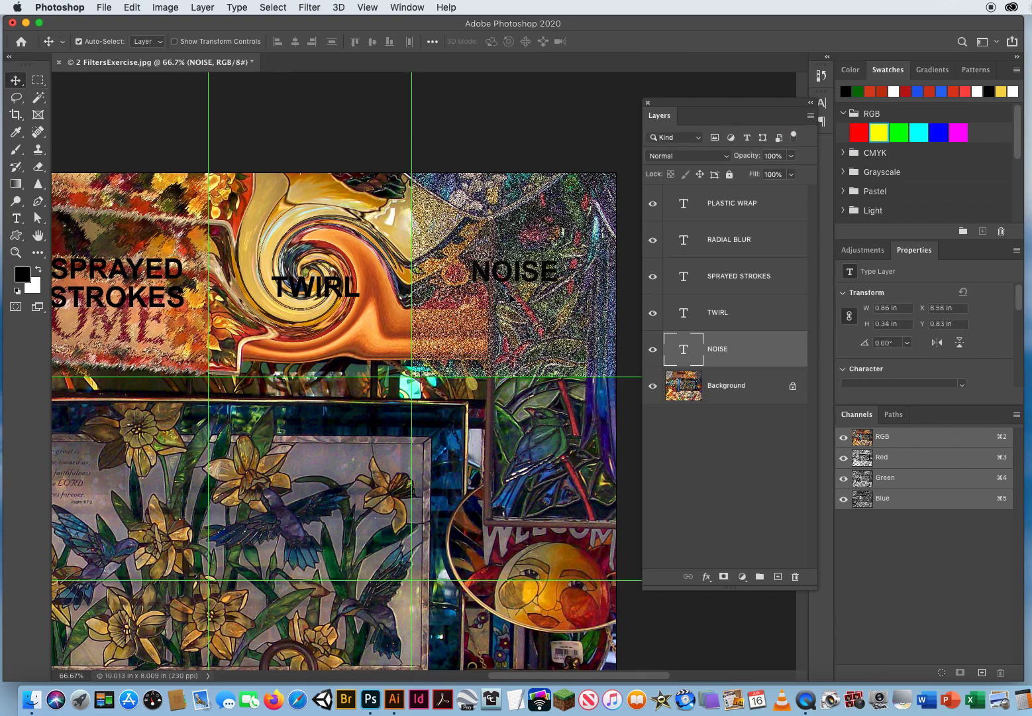
pyautogui.moveTo(510, 289); pyautogui.dragTo(511, 292)
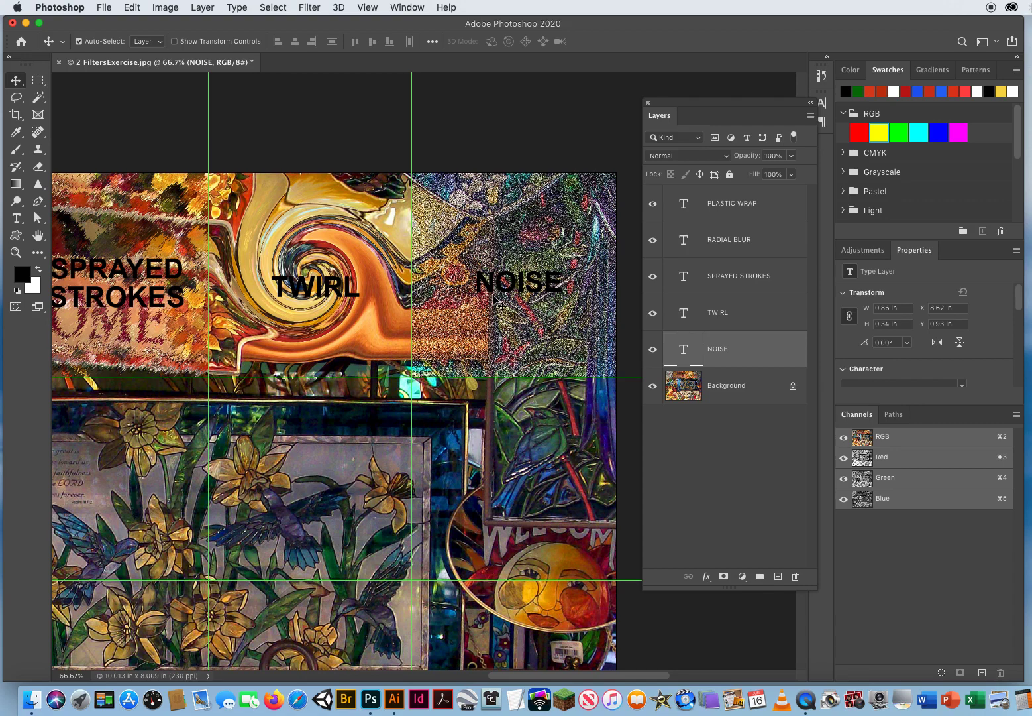
# Zoom out to 33.3% and centre the whole photo and guide grid in the window.
pyautogui.click(16, 252)
pyautogui.keyDown('alt'); pyautogui.click(363, 346); pyautogui.keyUp('alt')
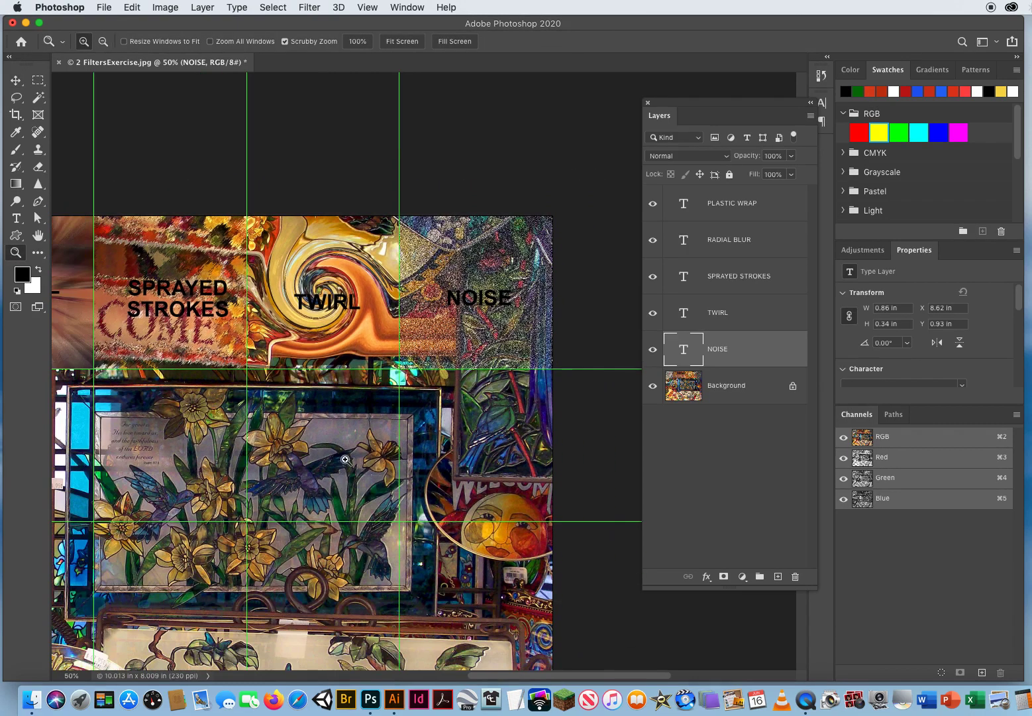
pyautogui.scroll(-5, 342, 464)
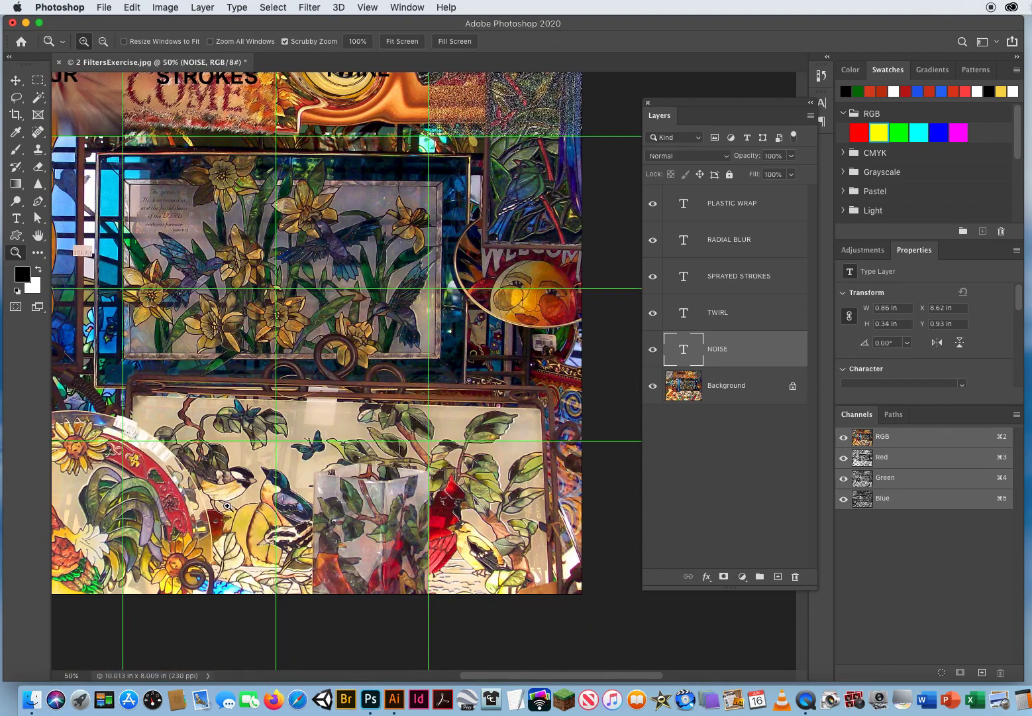
pyautogui.keyDown('alt'); pyautogui.click(361, 398); pyautogui.keyUp('alt')
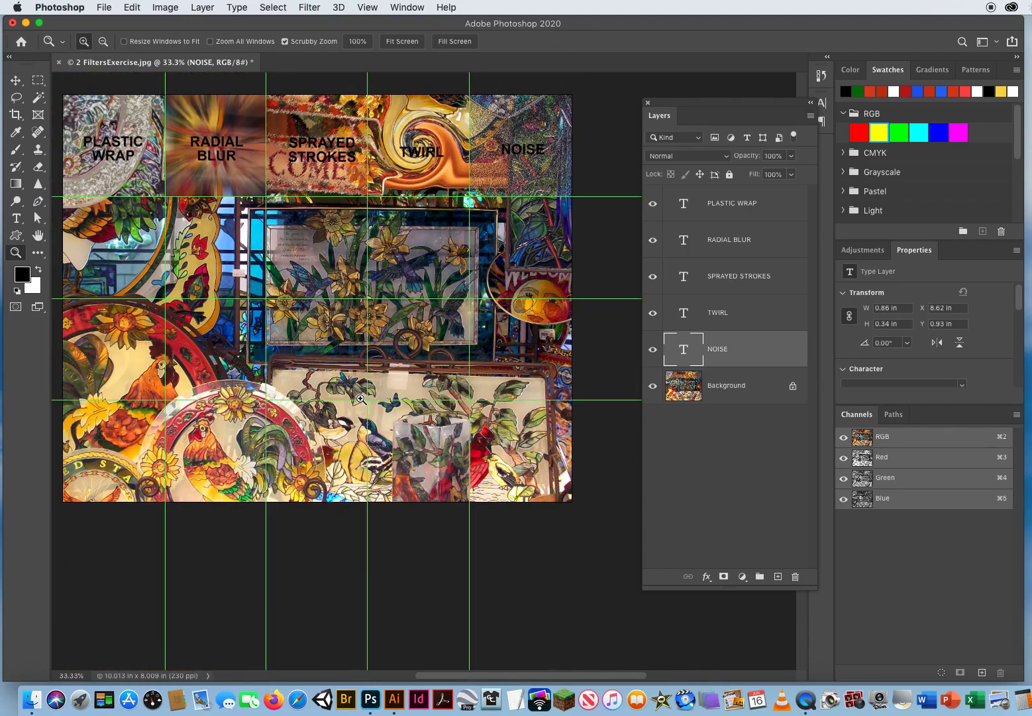
pyautogui.moveTo(318, 362); pyautogui.dragTo(354, 396)
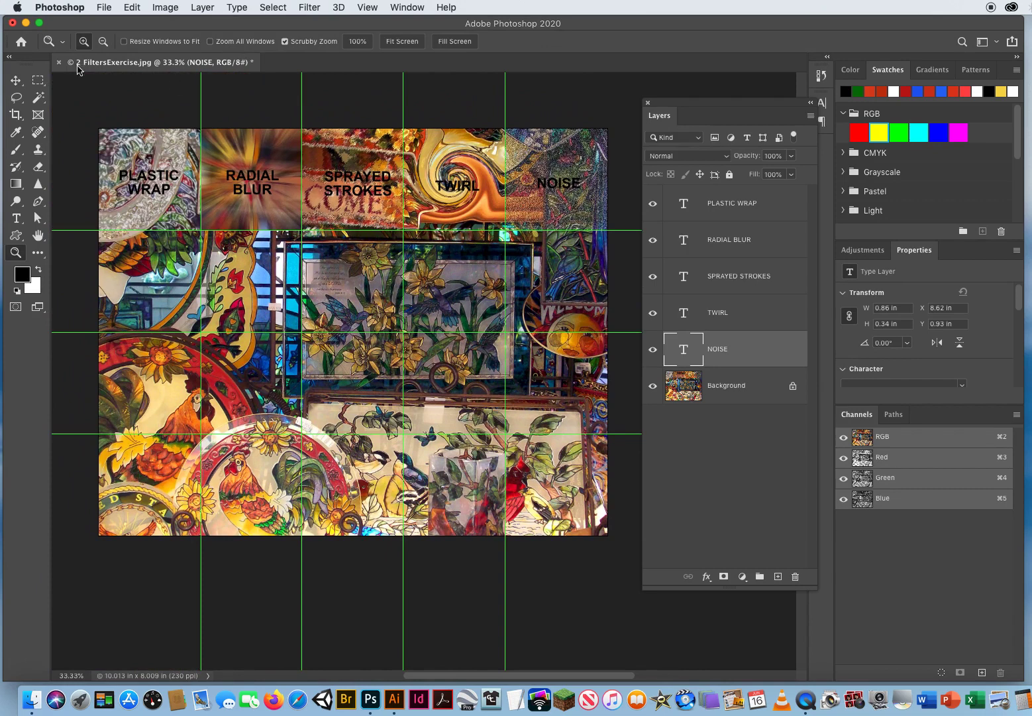
pyautogui.click(16, 81)
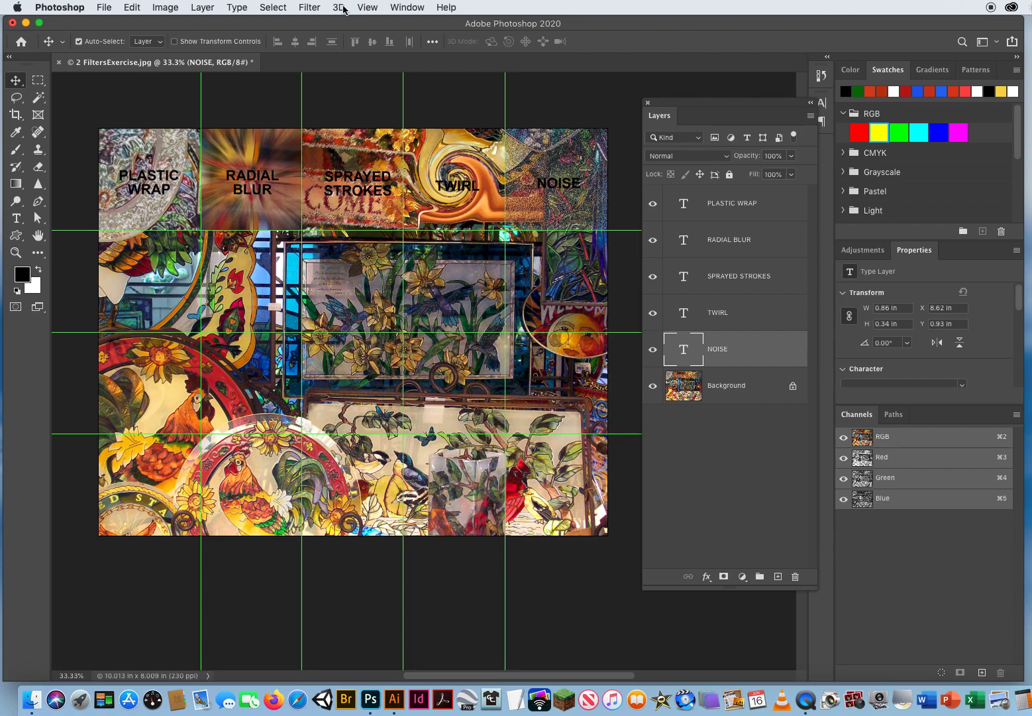
pyautogui.click(312, 10)
pyautogui.moveTo(325, 156)
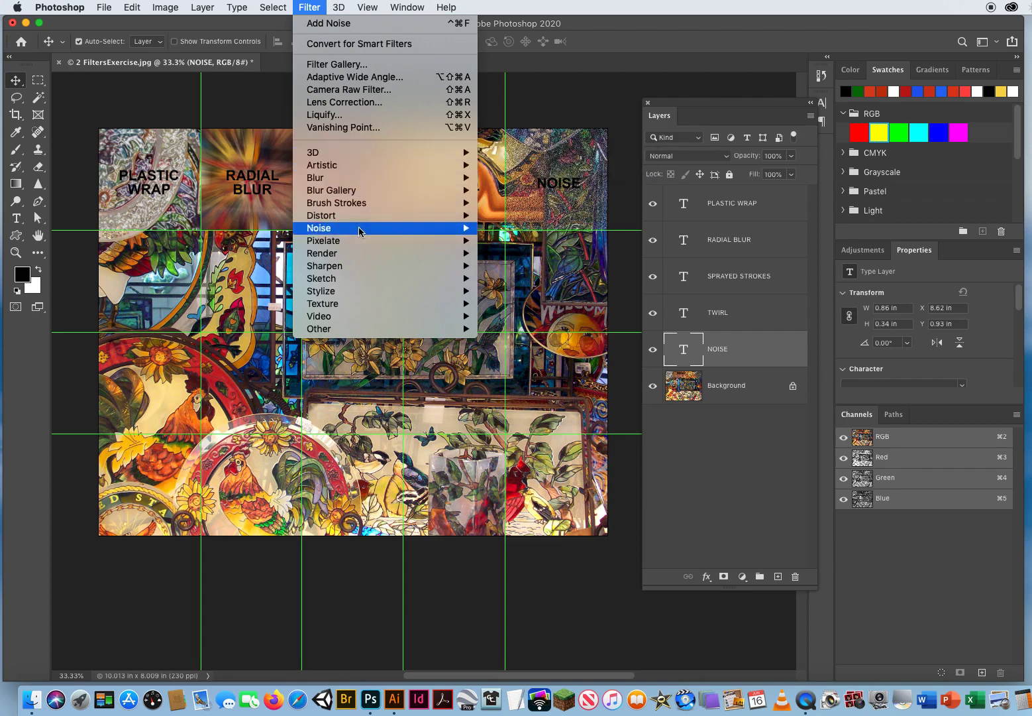
pyautogui.moveTo(362, 318)
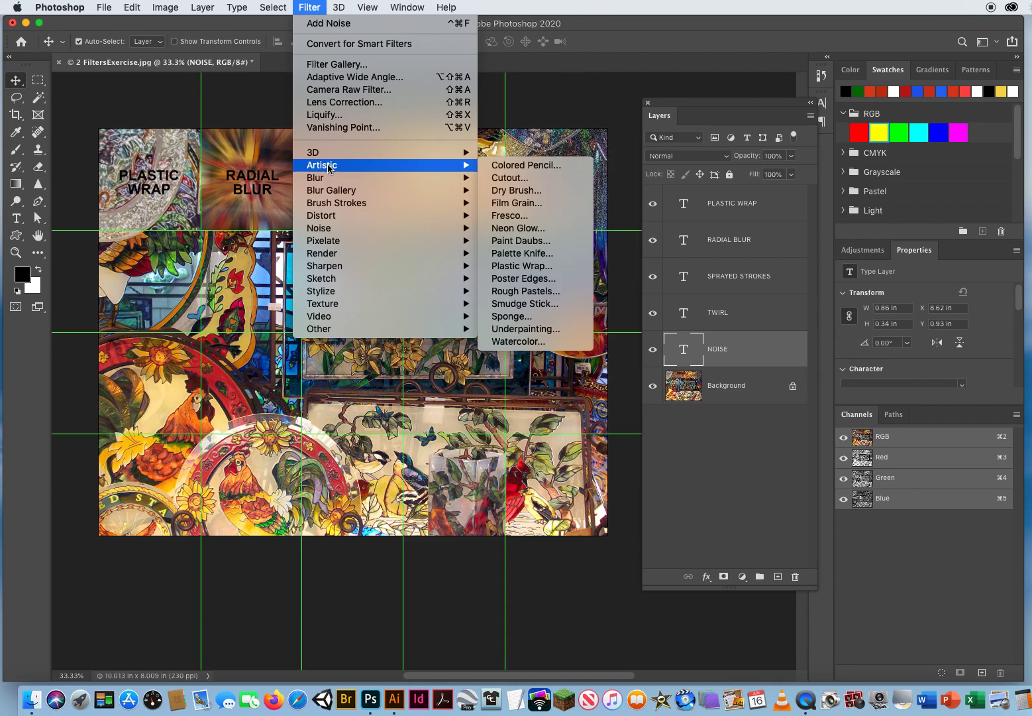
pyautogui.moveTo(336, 305)
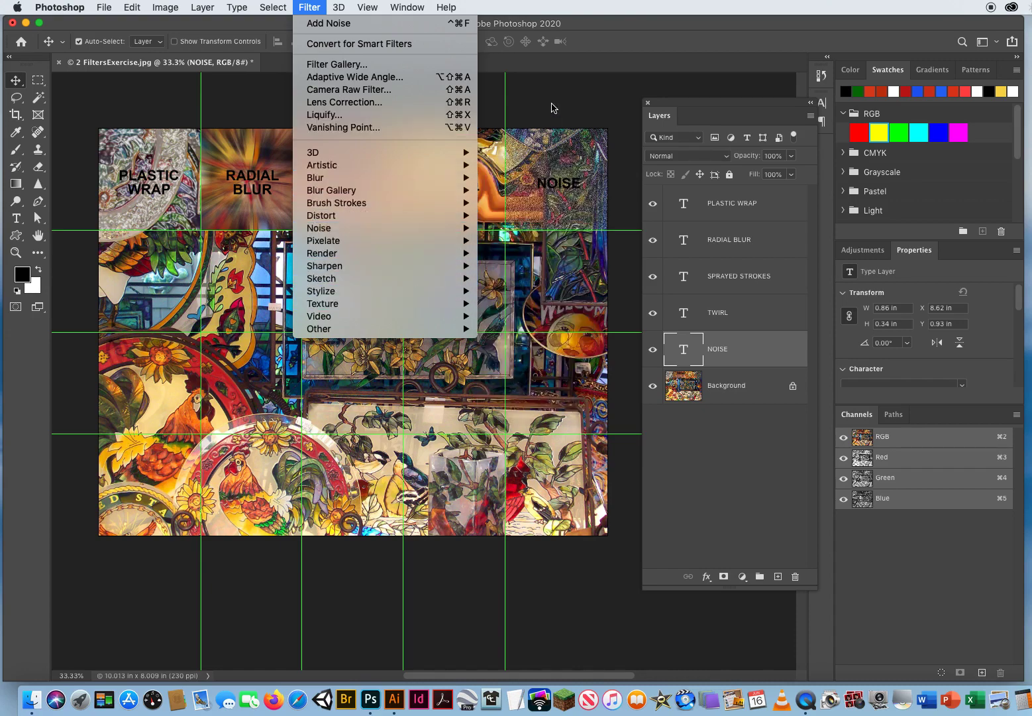
pyautogui.click(108, 114)
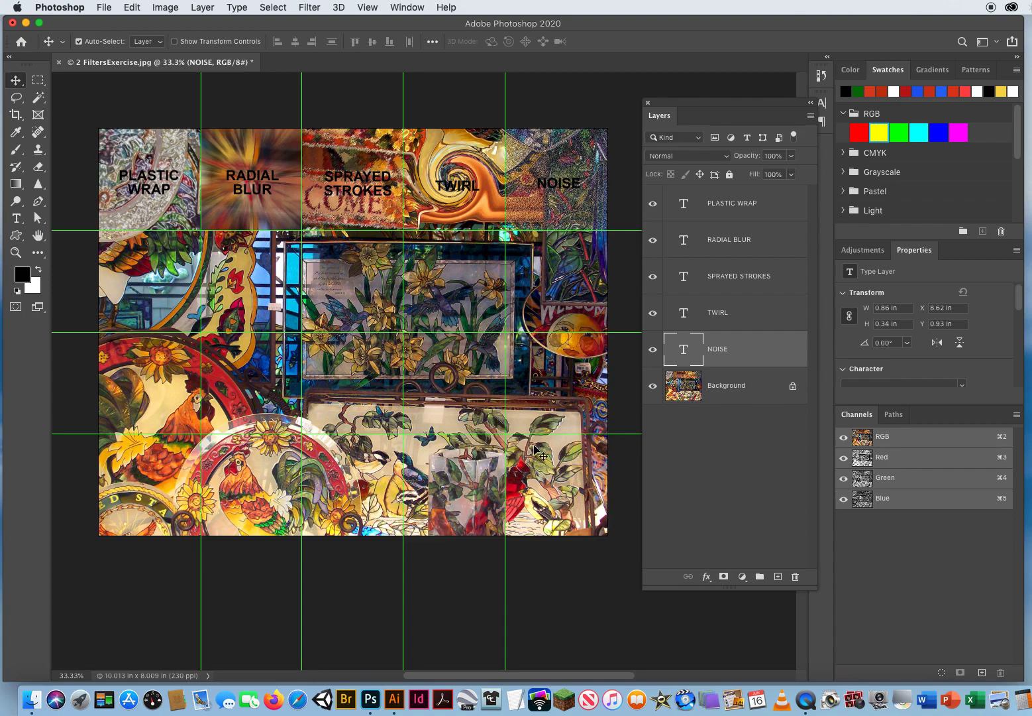
# Duplicate the five filter-name labels and move the copies down into the second grid row.
pyautogui.keyDown('shift'); pyautogui.click(729, 204); pyautogui.keyUp('shift')
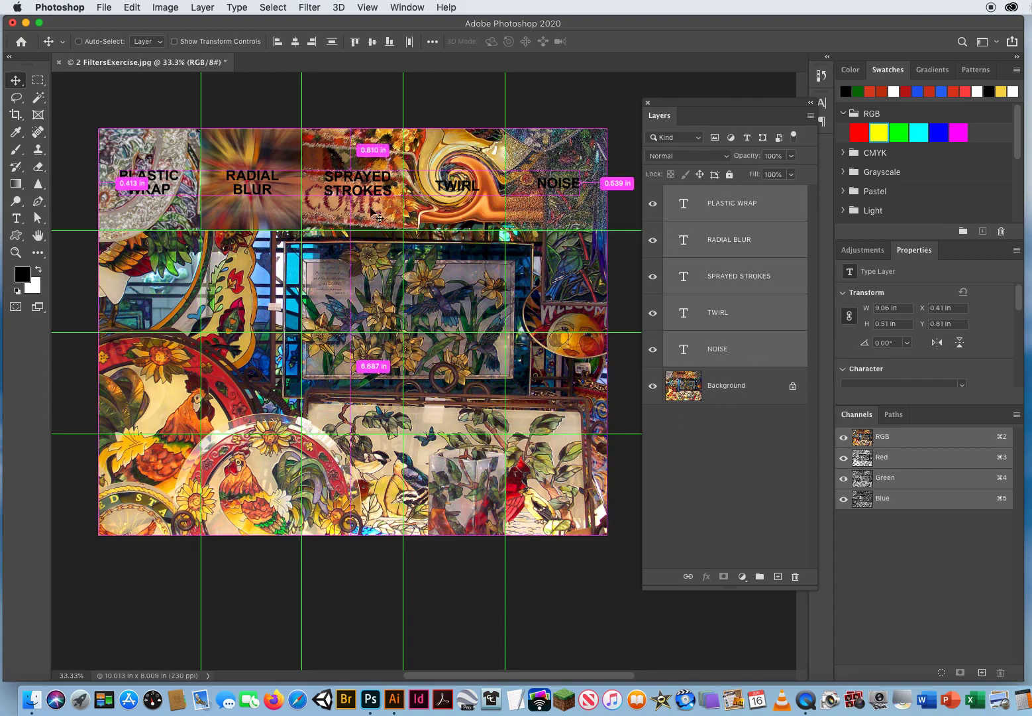
pyautogui.hotkey('alt', 'Down')
pyautogui.press('Down')
pyautogui.moveTo(349, 201); pyautogui.dragTo(346, 281)
# Duplicate the labels twice more, placing copies in the third and fourth grid rows.
pyautogui.press('super+j')
pyautogui.moveTo(330, 289); pyautogui.dragTo(326, 388)
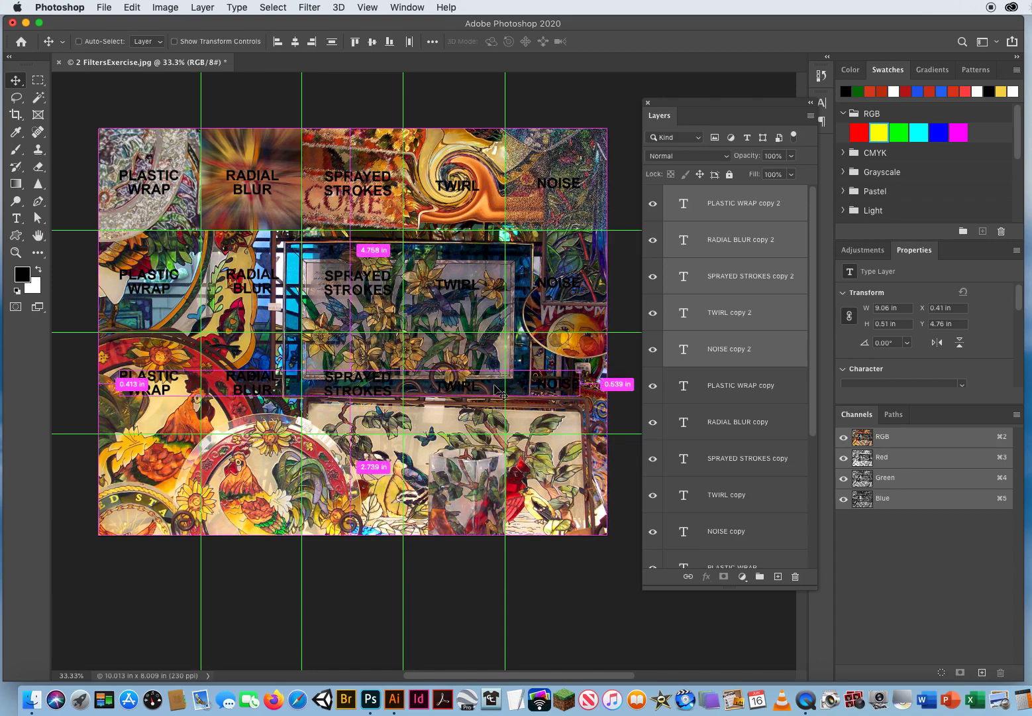
pyautogui.press('super+j')
pyautogui.moveTo(235, 396); pyautogui.dragTo(240, 501)
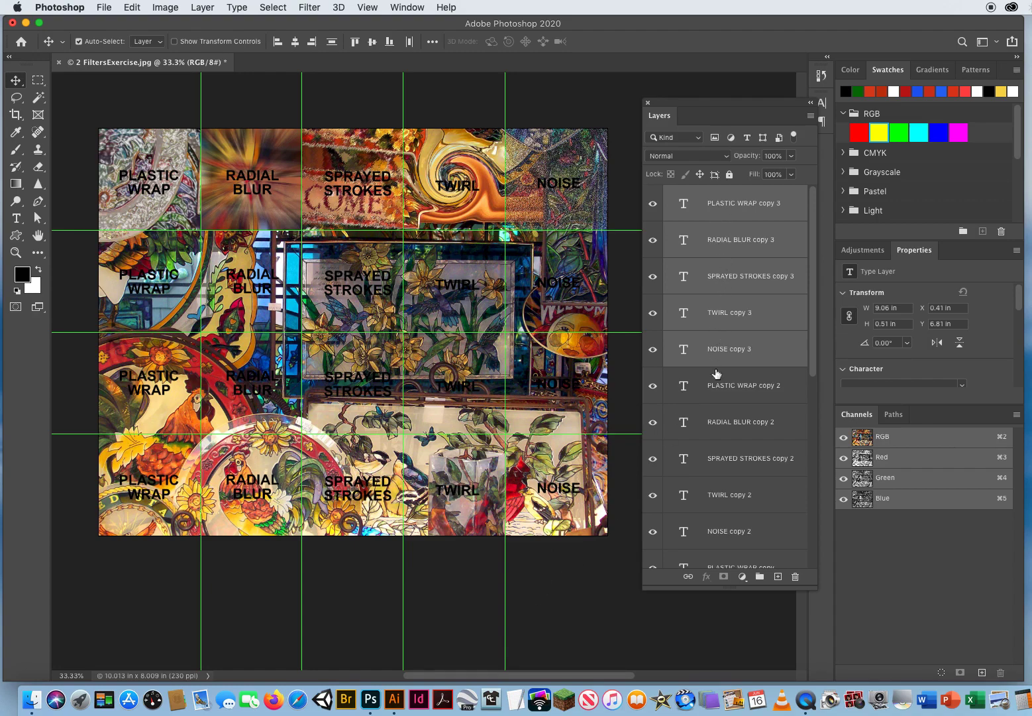
# Select every caption text layer from PLASTIC WRAP copy 3 through NOISE.
pyautogui.scroll(-12, 813, 352)
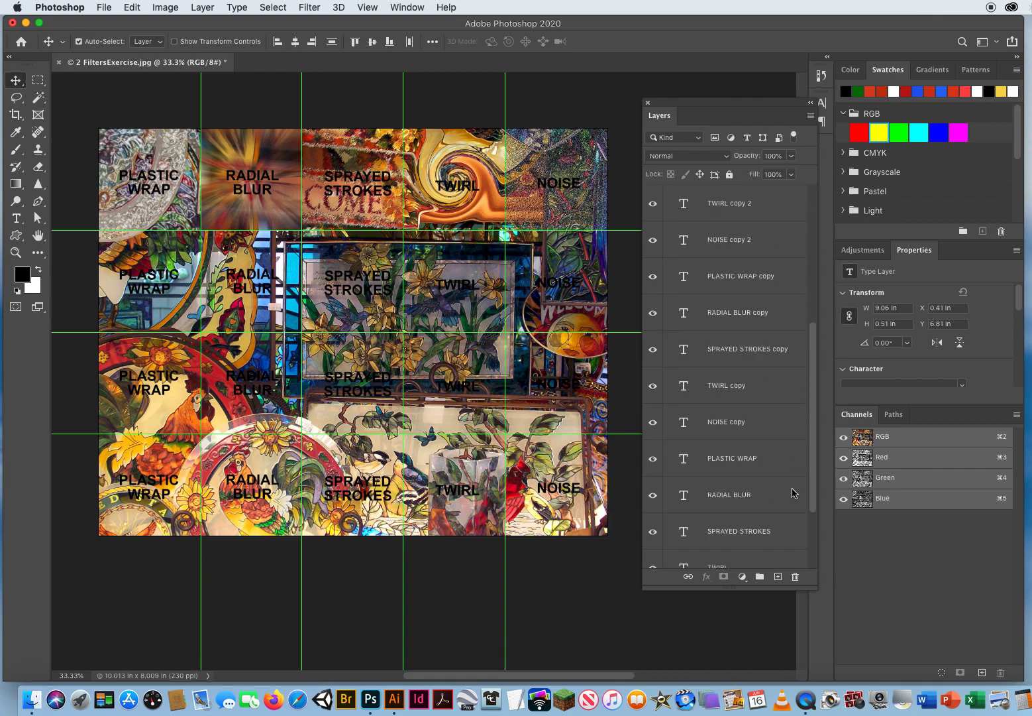
pyautogui.scroll(3, 733, 559)
pyautogui.scroll(9, 748, 398)
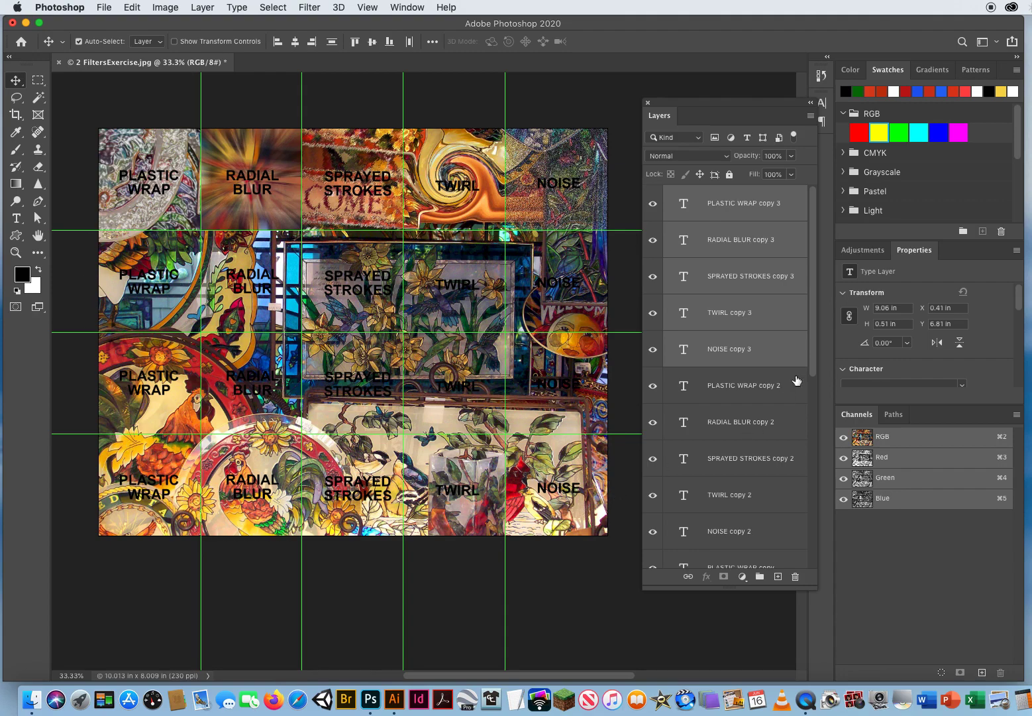
pyautogui.click(732, 204)
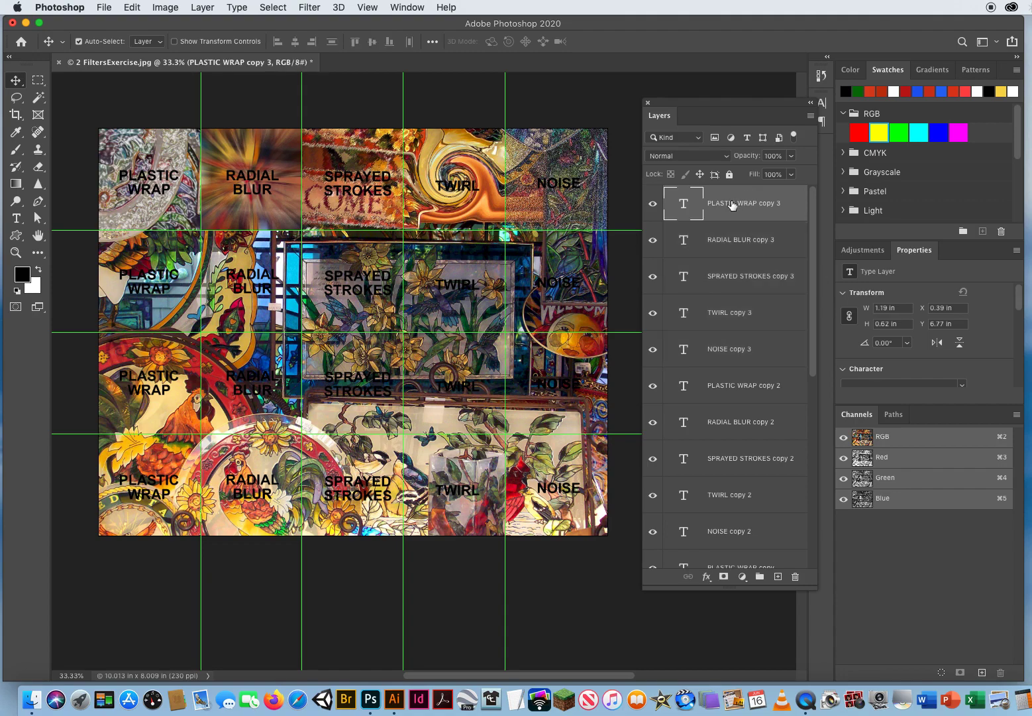
pyautogui.moveTo(814, 203); pyautogui.dragTo(808, 415)
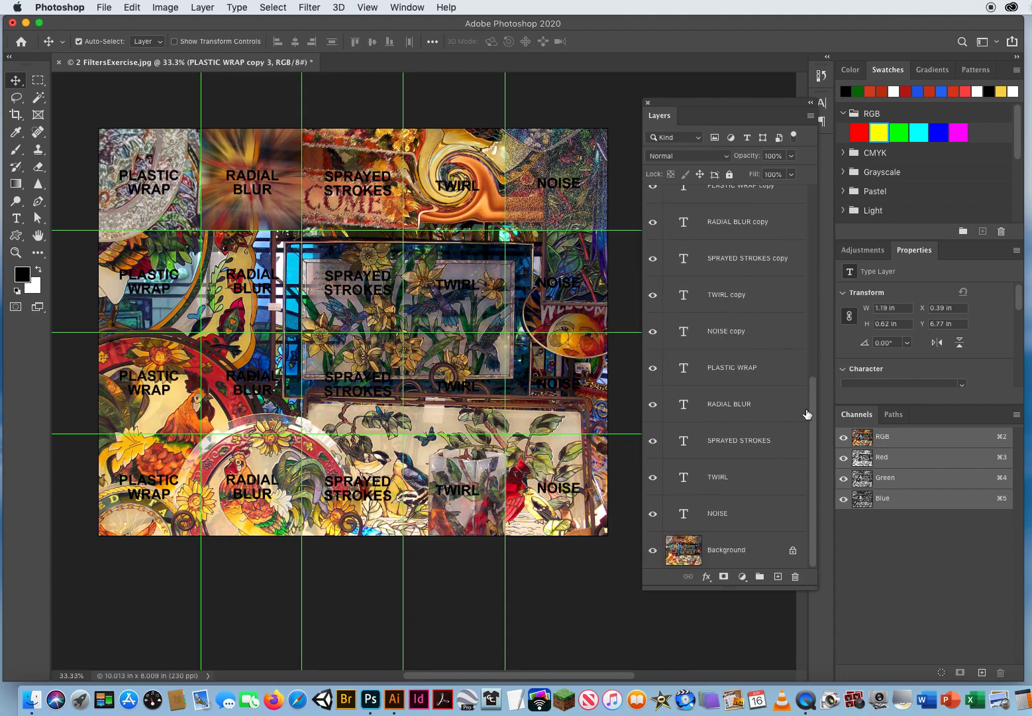
pyautogui.keyDown('shift'); pyautogui.click(740, 517); pyautogui.keyUp('shift')
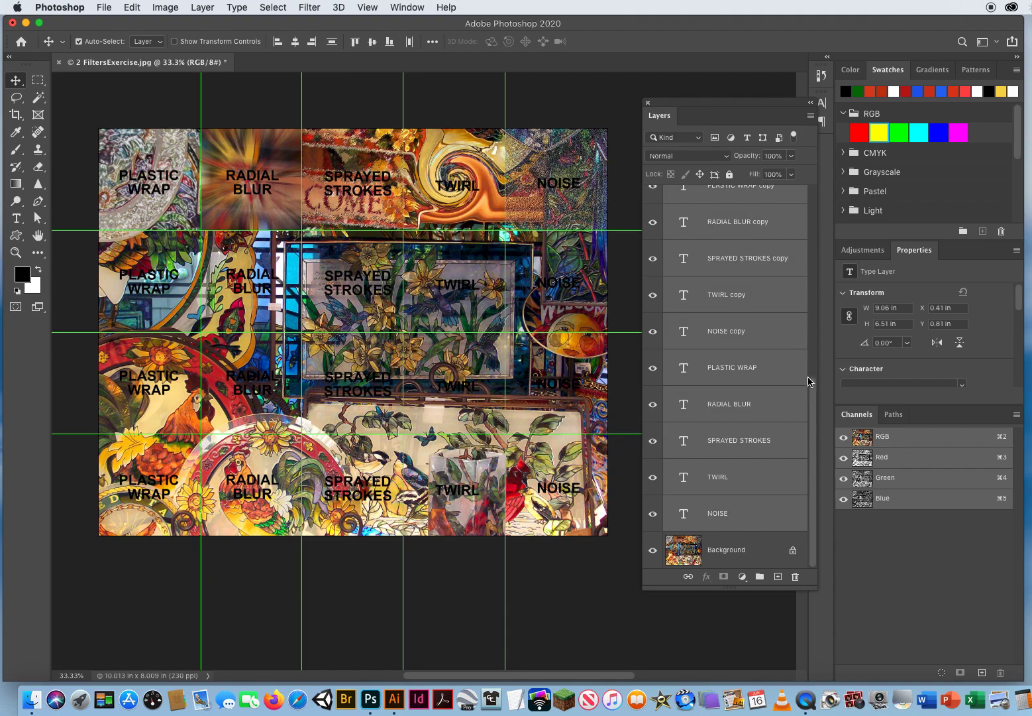
pyautogui.moveTo(809, 383); pyautogui.dragTo(797, 421)
# Merge the selected label layers into a single layer from the Layers panel menu.
pyautogui.moveTo(758, 106); pyautogui.dragTo(656, 106)
pyautogui.click(674, 105)
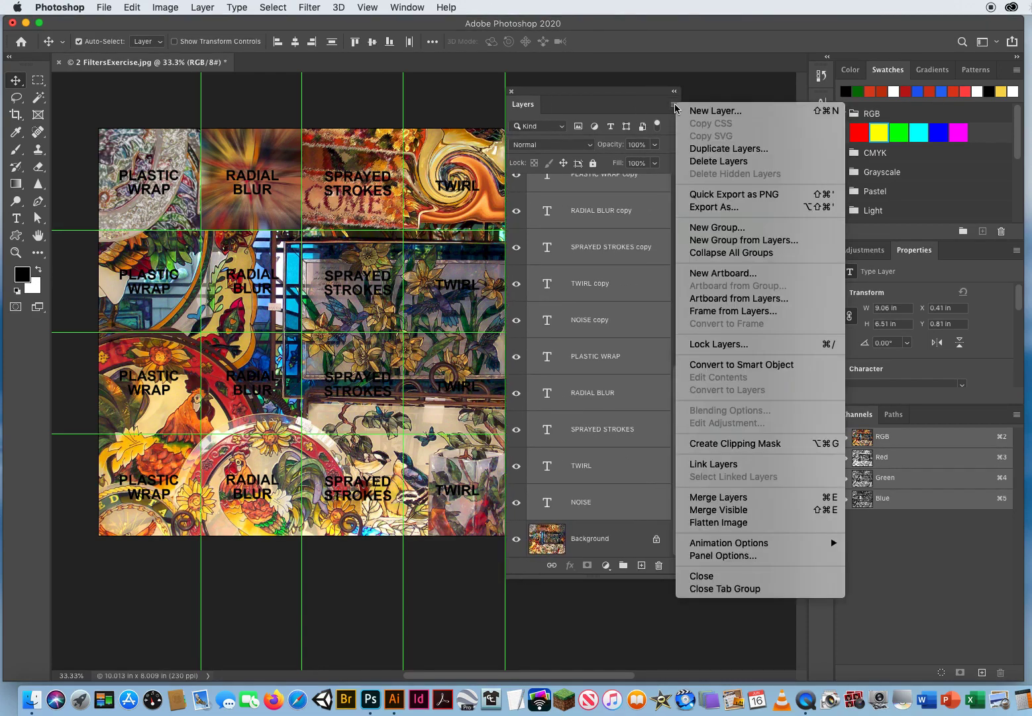
pyautogui.click(767, 498)
# Toggle the merged labels layer's visibility off and on to check the captions.
pyautogui.moveTo(530, 93); pyautogui.dragTo(661, 85)
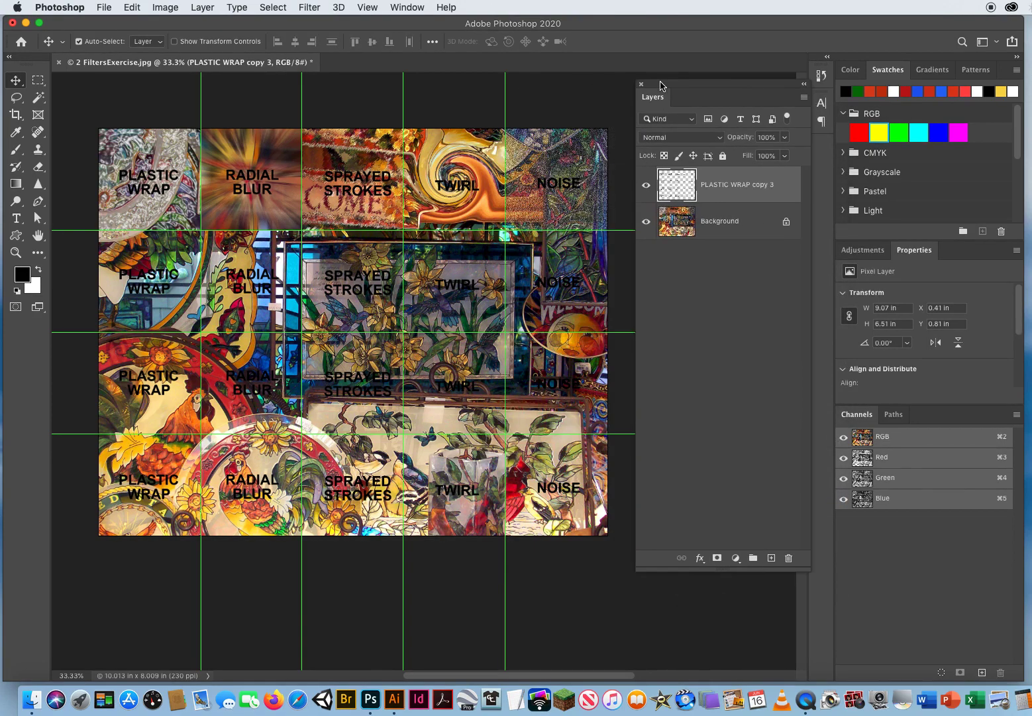
pyautogui.click(649, 191)
pyautogui.click(649, 190)
pyautogui.click(649, 191)
pyautogui.click(648, 191)
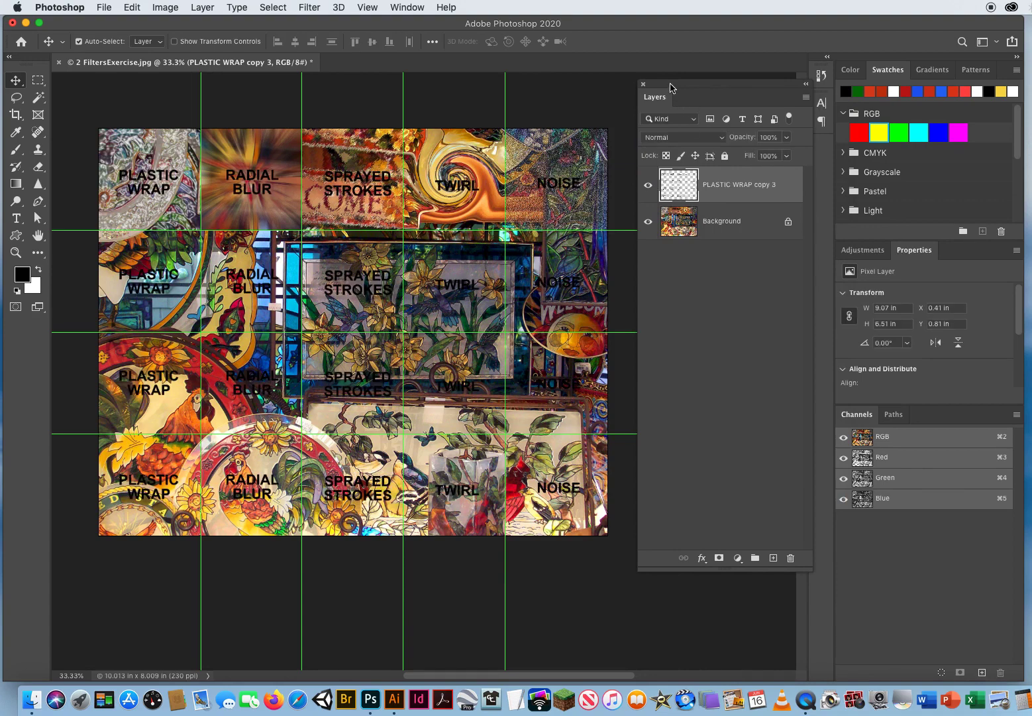
# Give the merged labels layer a thin white Stroke layer style.
pyautogui.doubleClick(791, 188)
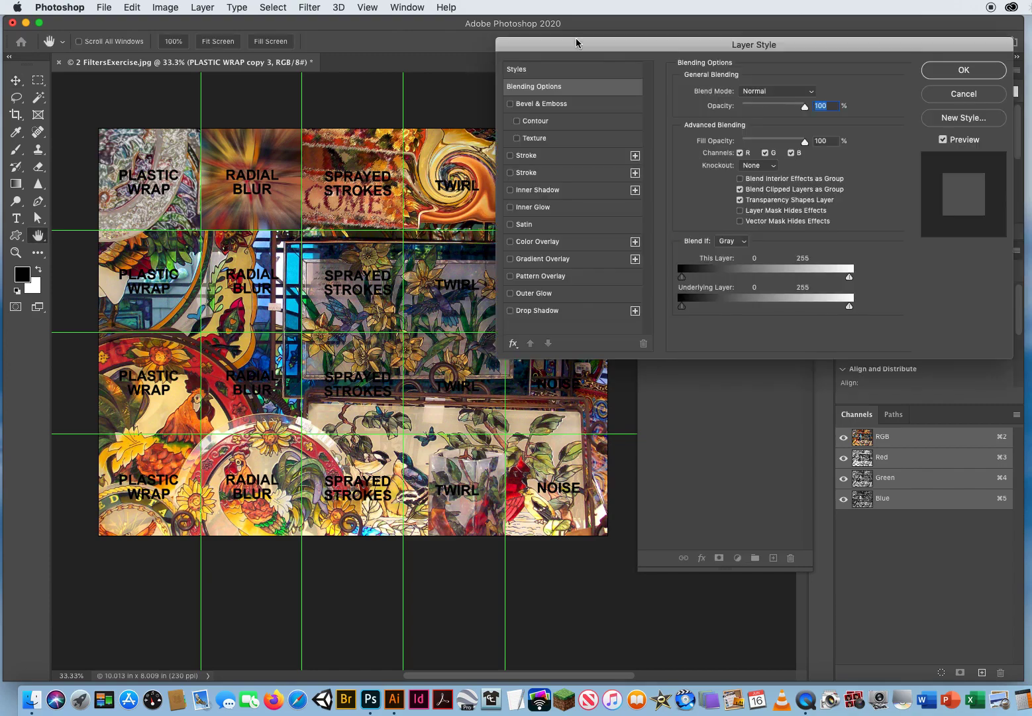
pyautogui.moveTo(580, 42); pyautogui.dragTo(540, 70)
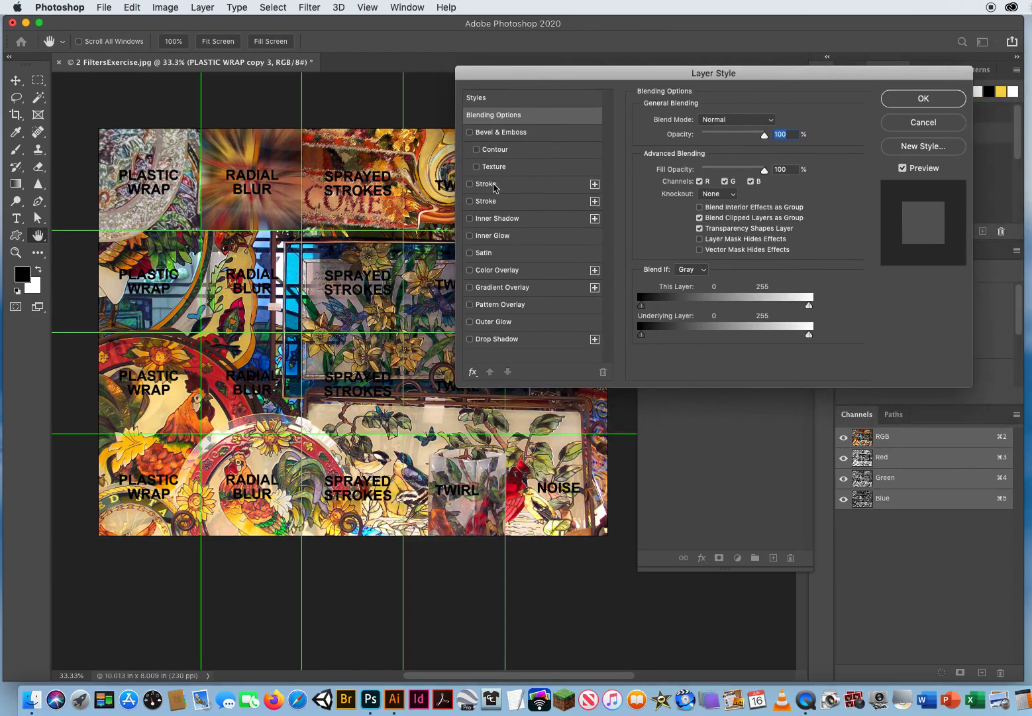
pyautogui.click(492, 189)
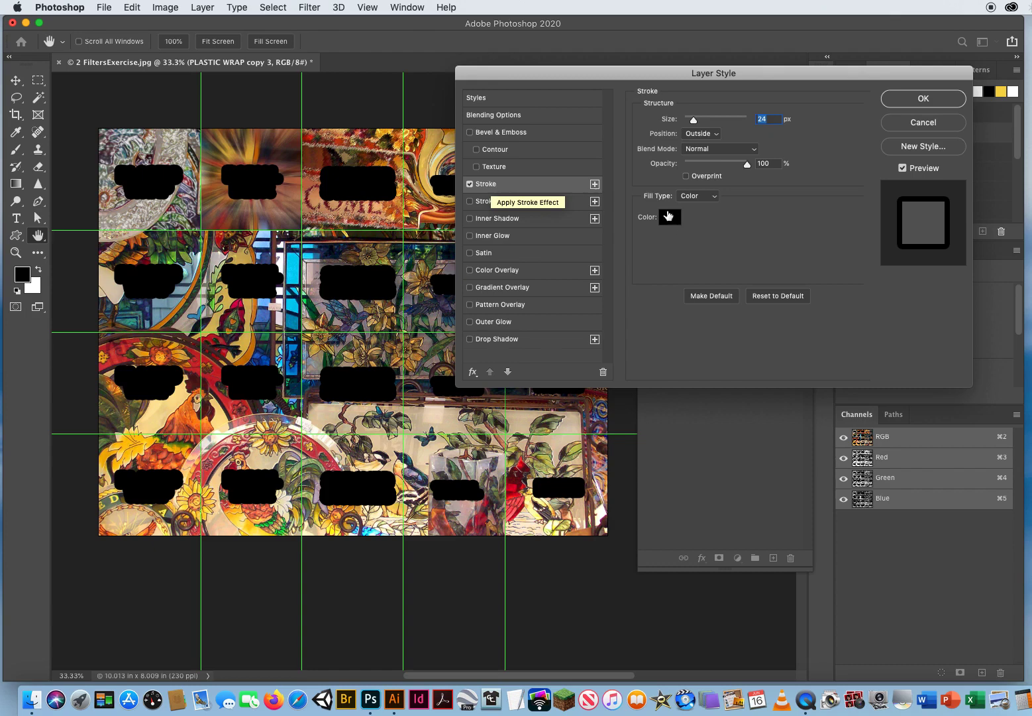
pyautogui.click(671, 218)
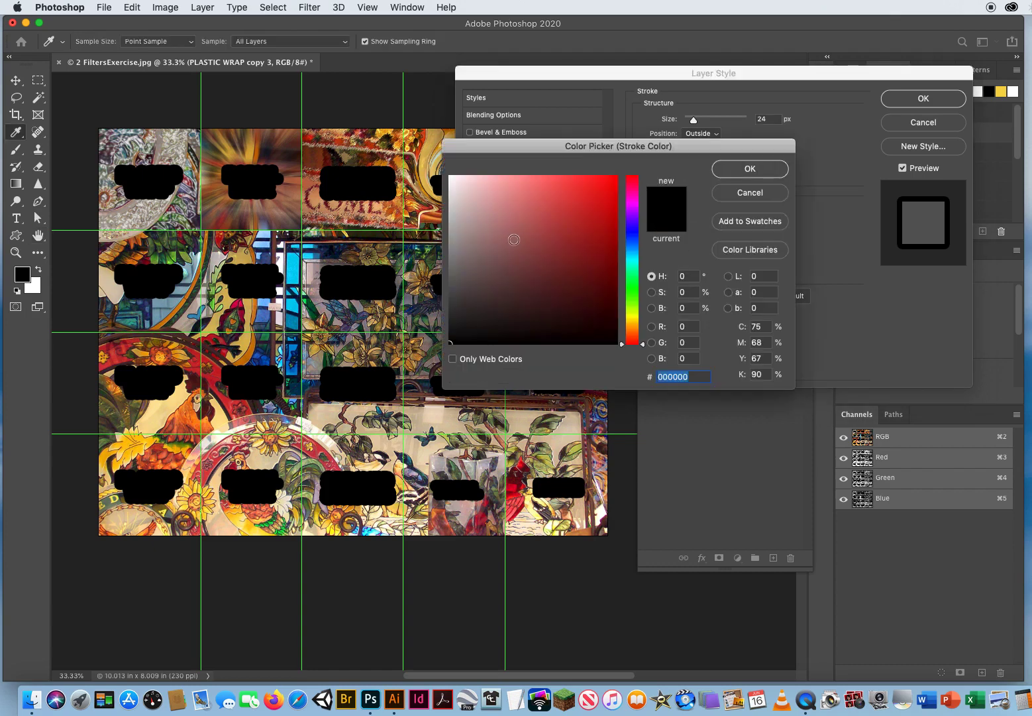
pyautogui.moveTo(512, 238); pyautogui.dragTo(450, 176)
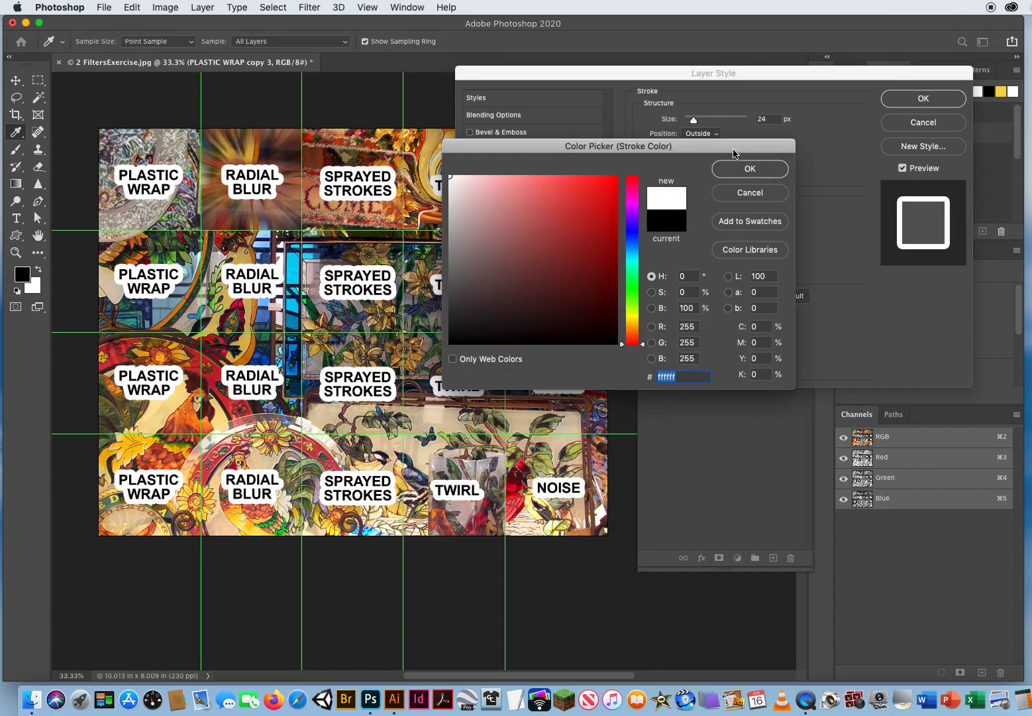
pyautogui.click(745, 169)
pyautogui.moveTo(679, 78); pyautogui.dragTo(708, 93)
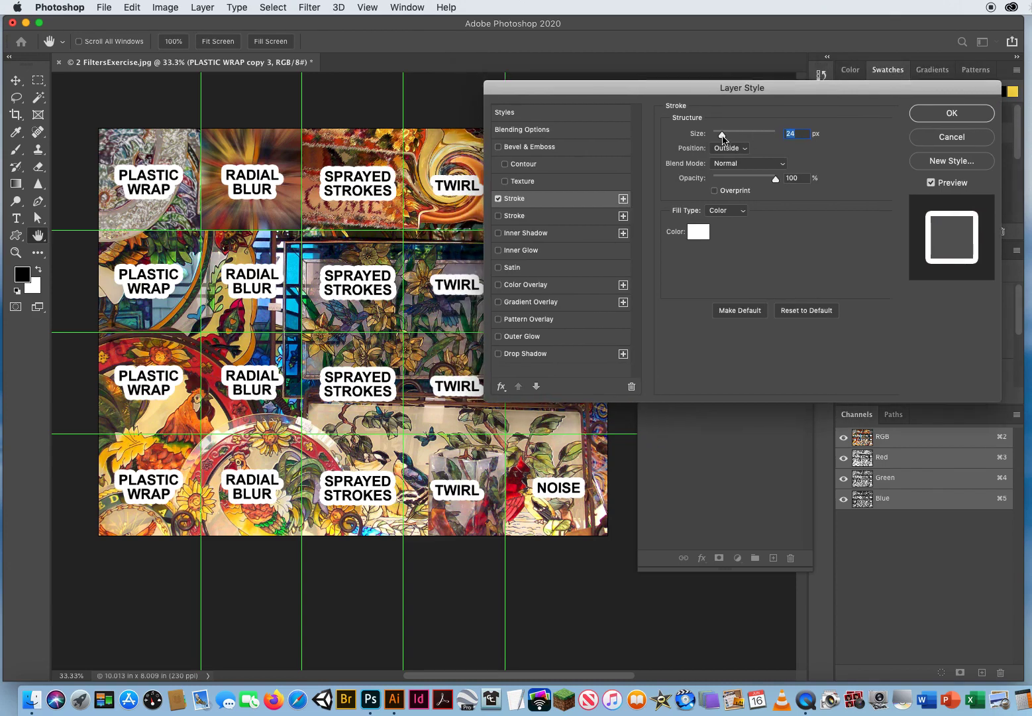
pyautogui.moveTo(723, 138)
pyautogui.mouseDown()
pyautogui.moveTo(734, 138)
pyautogui.moveTo(720, 139)
pyautogui.mouseUp()
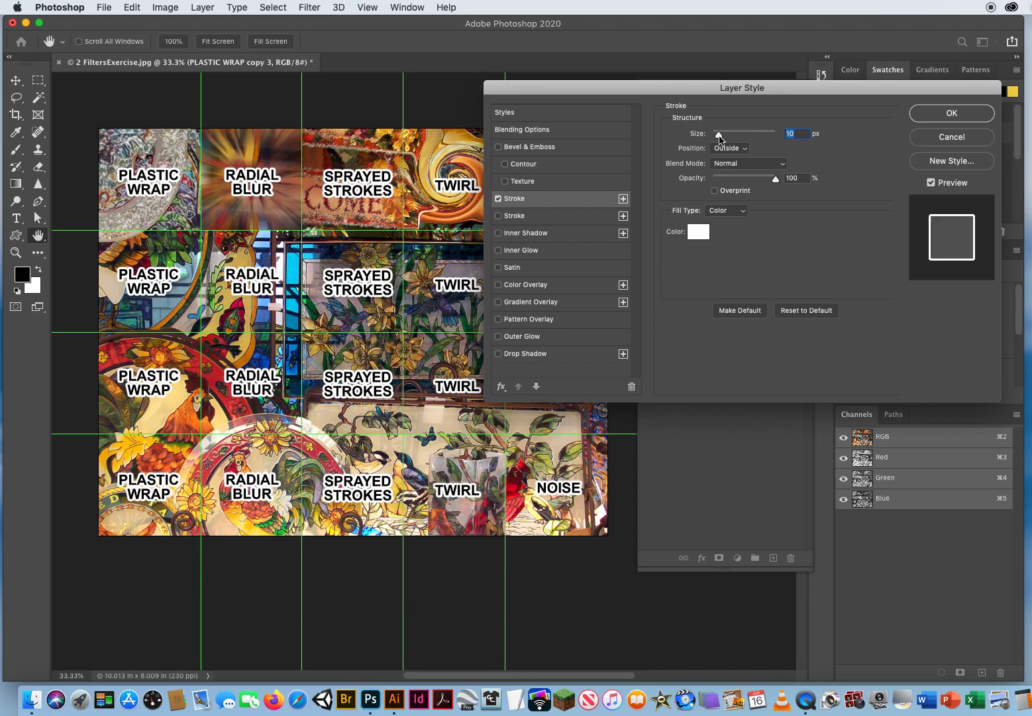
pyautogui.click(950, 111)
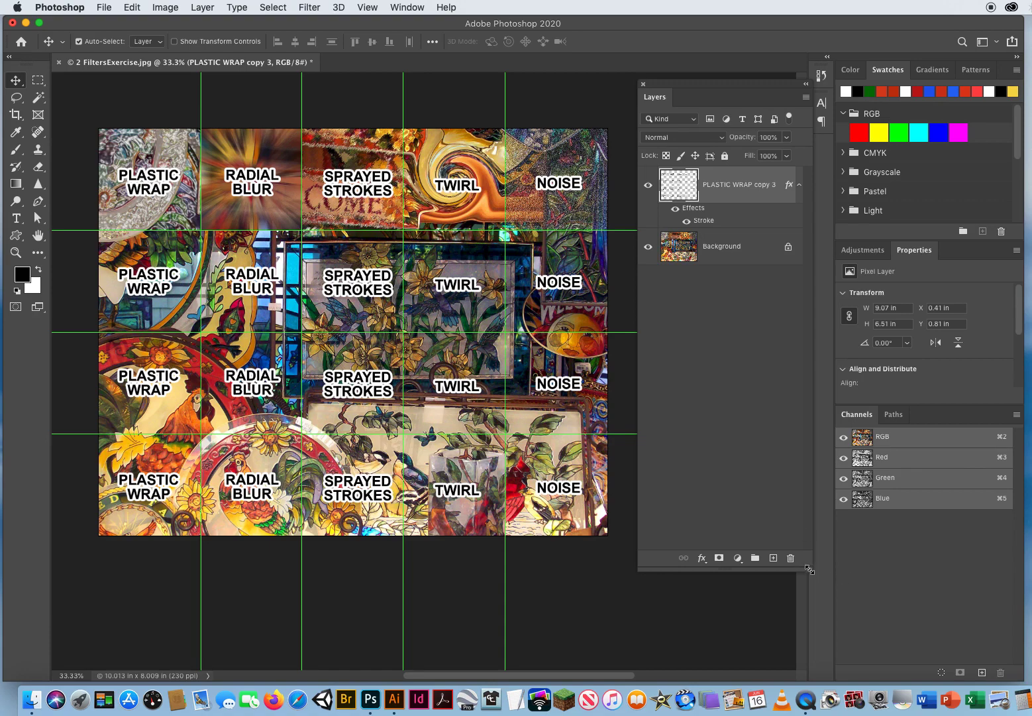
# Shorten the Layers panel and collapse the merged layer's effect rows.
pyautogui.moveTo(809, 567); pyautogui.dragTo(821, 383)
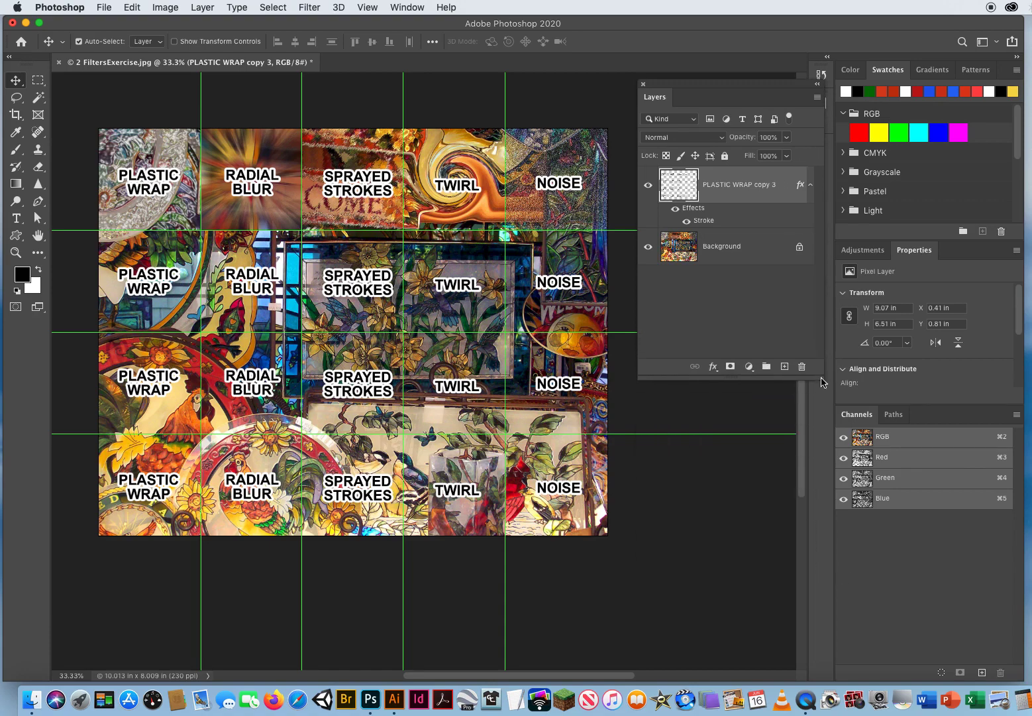
pyautogui.click(809, 185)
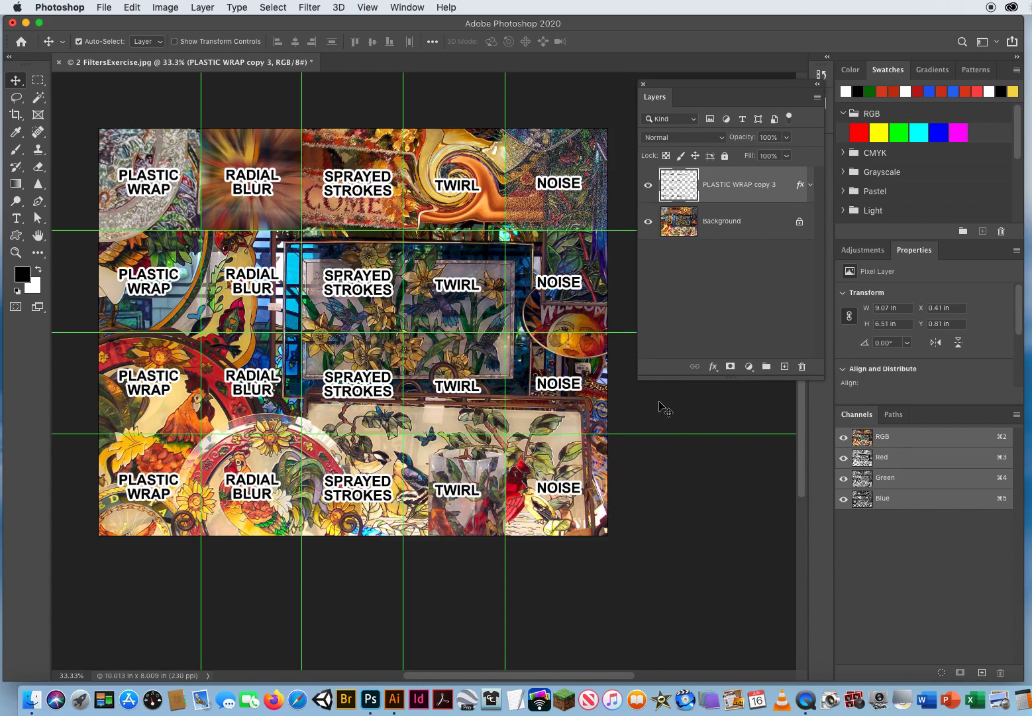